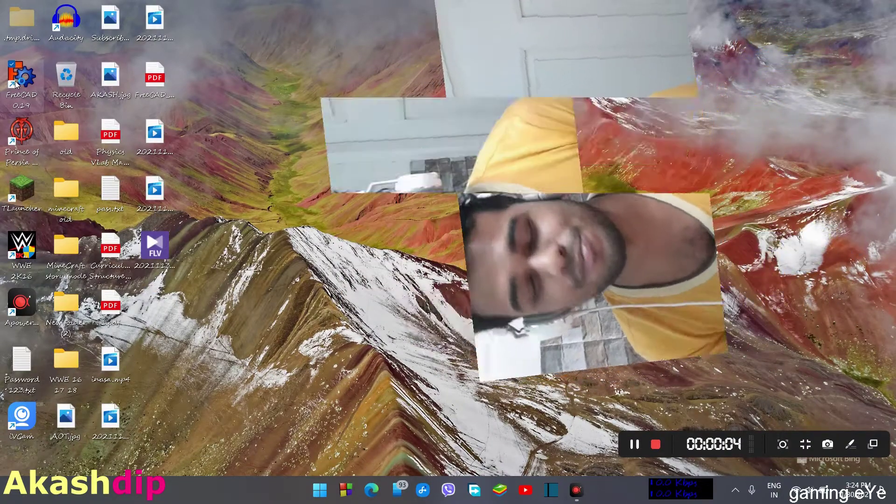
- Launch FreeCAD 0.19 from its desktop shortcut and dismiss the missing-file warning
double_click(16, 83)
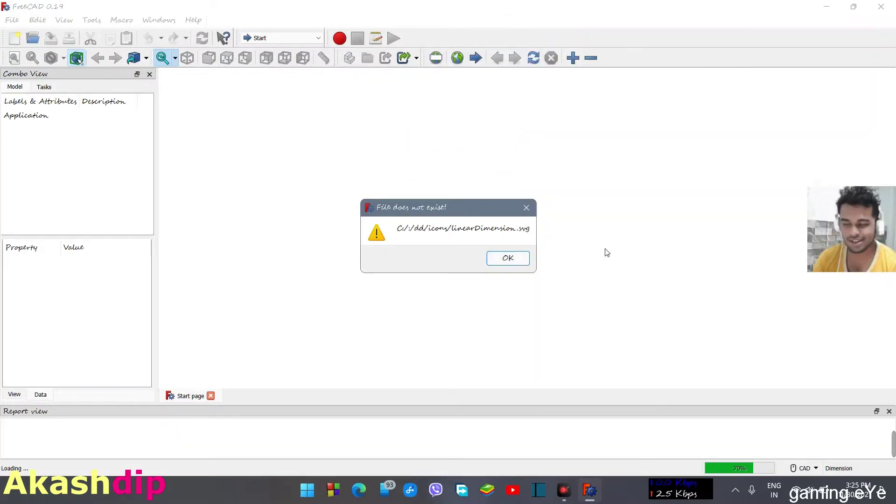
click(523, 264)
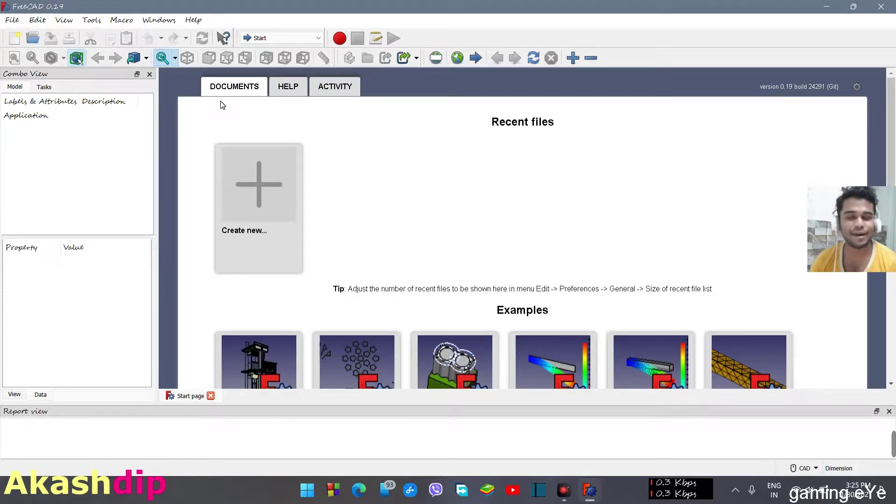
- Create a new Unnamed document from the Start page and activate the Part Design workbench
click(240, 173)
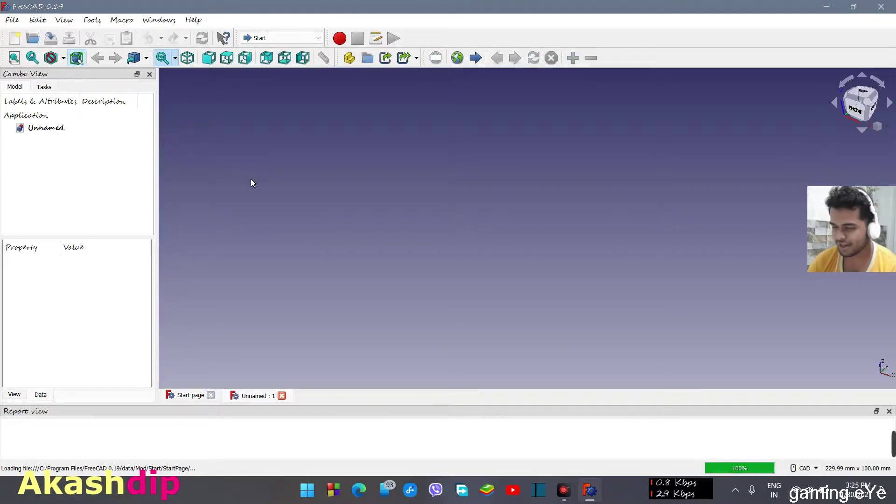
click(64, 132)
click(315, 38)
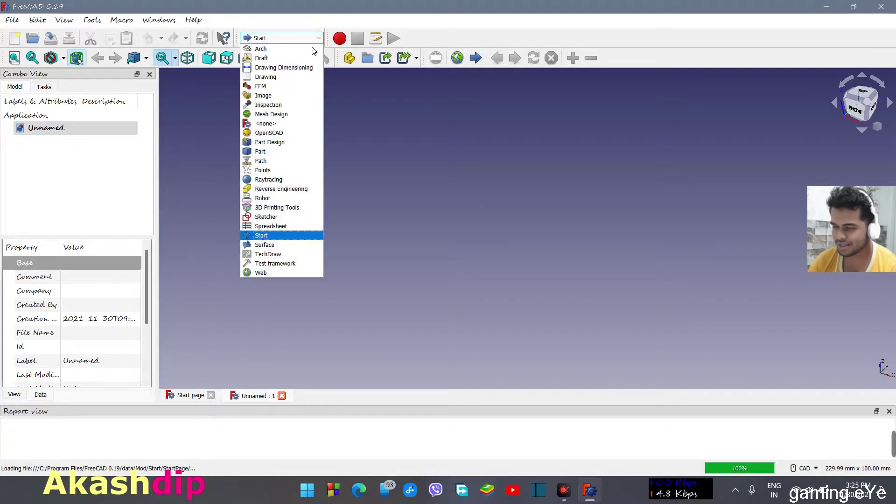
click(282, 145)
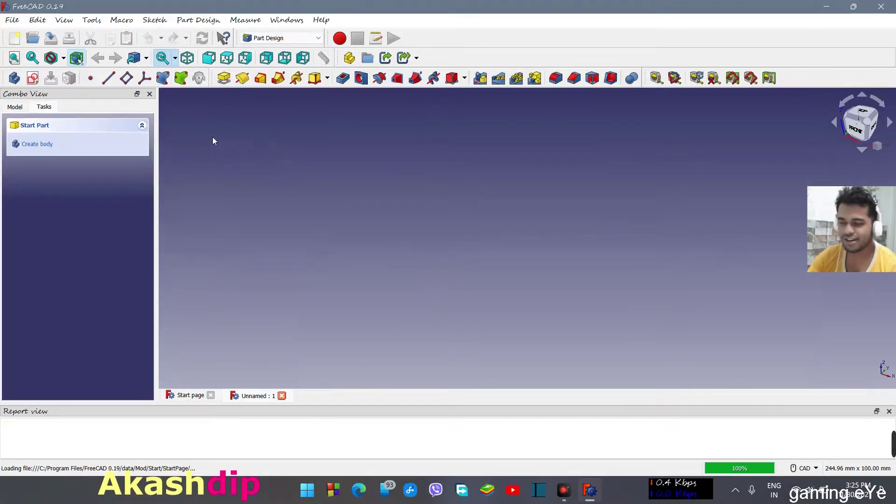
- Create a Body and start a new sketch attached to XY_Plane
click(49, 148)
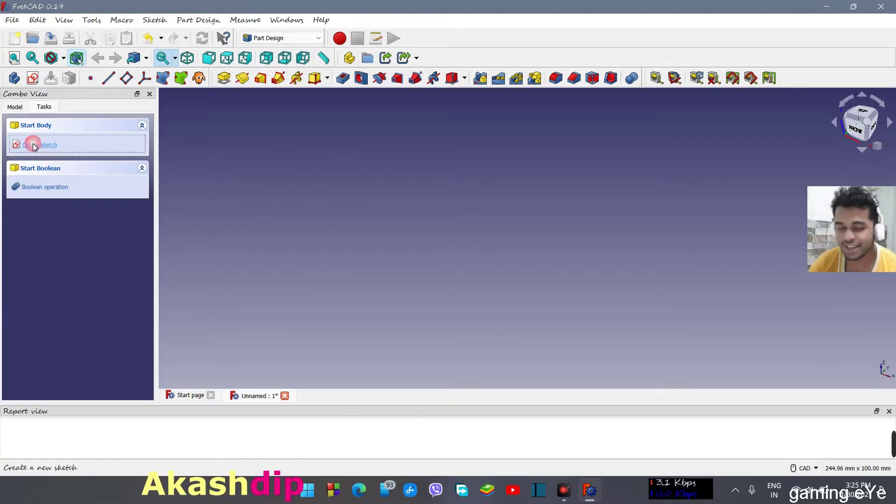
click(34, 147)
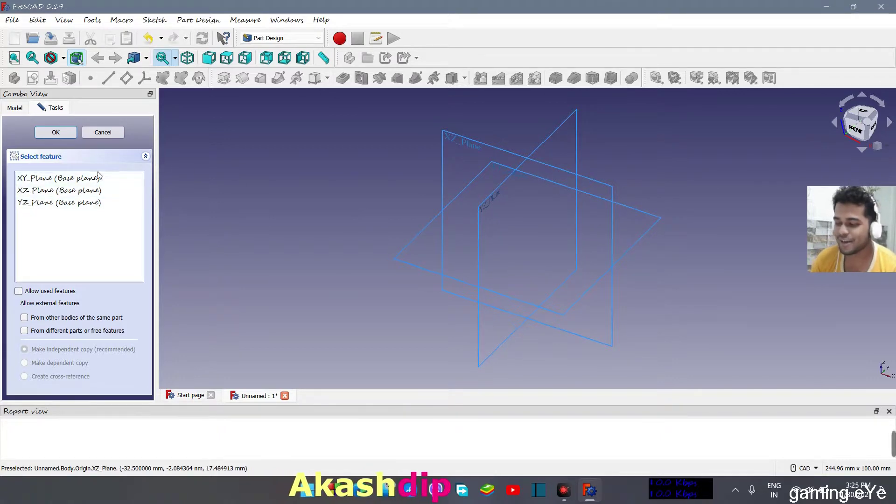
click(36, 179)
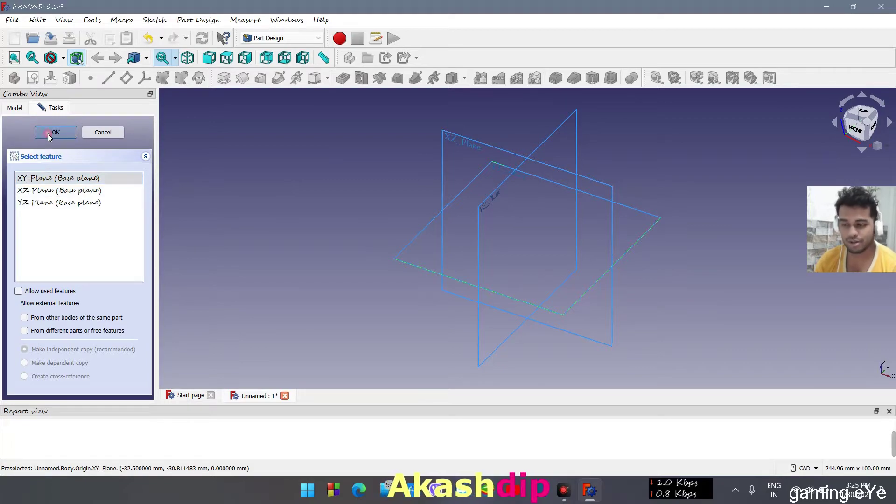
key(Return)
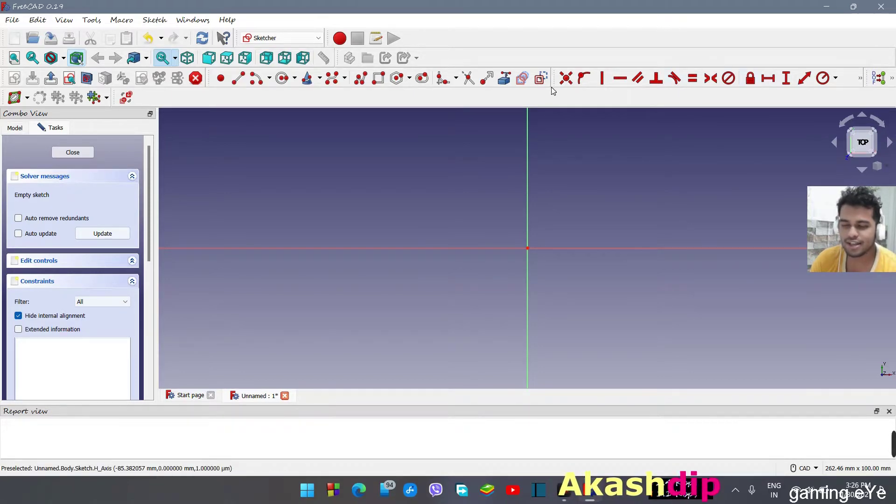
- Draw a circle and make its centre coincident with the sketch origin
click(282, 78)
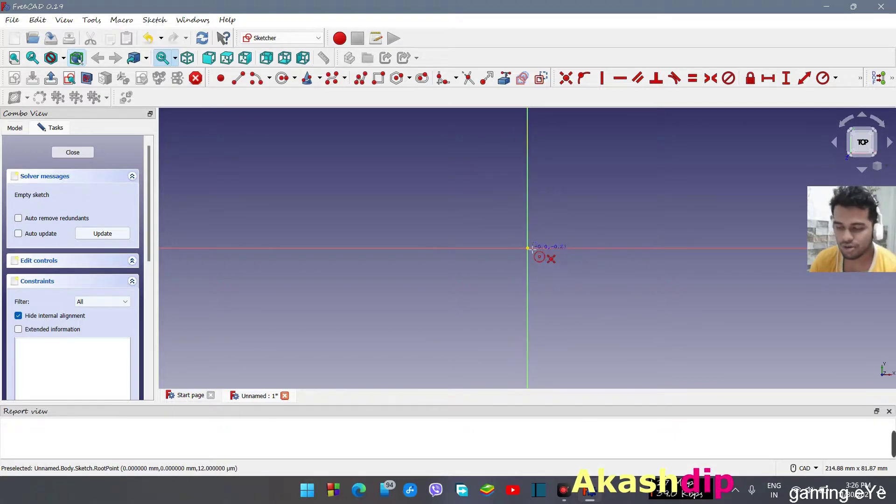
click(527, 247)
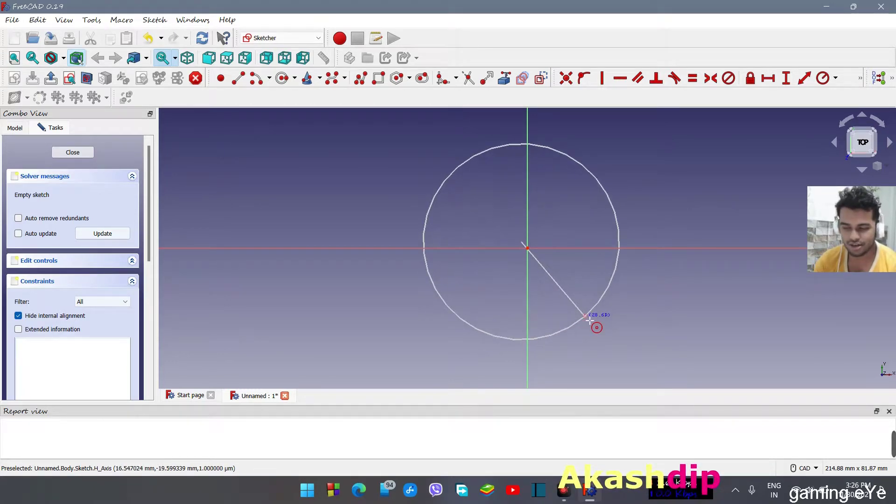
click(589, 321)
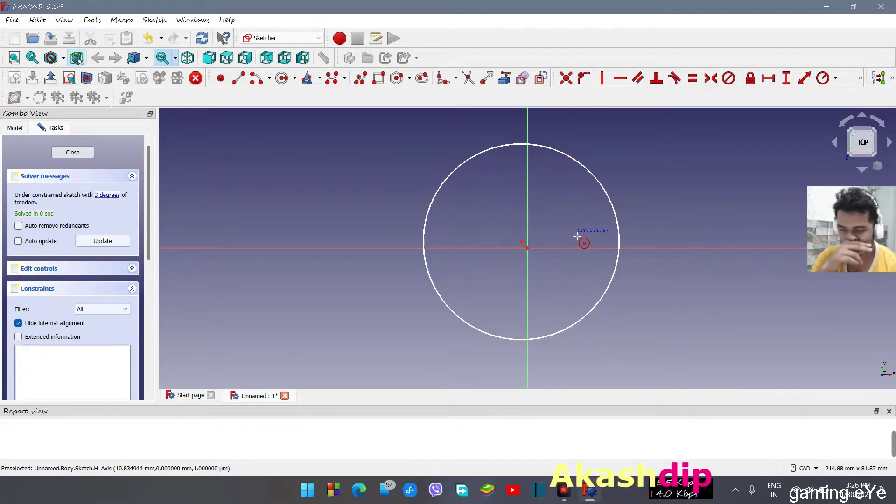
click(521, 243)
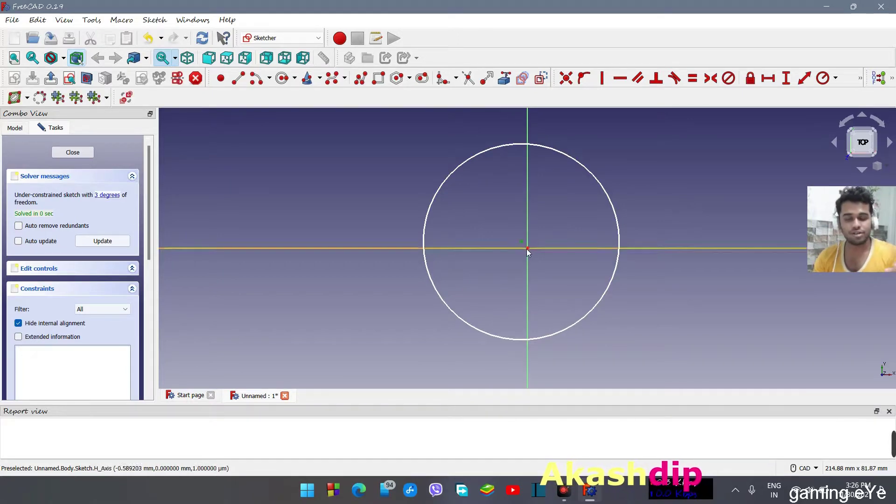
click(566, 78)
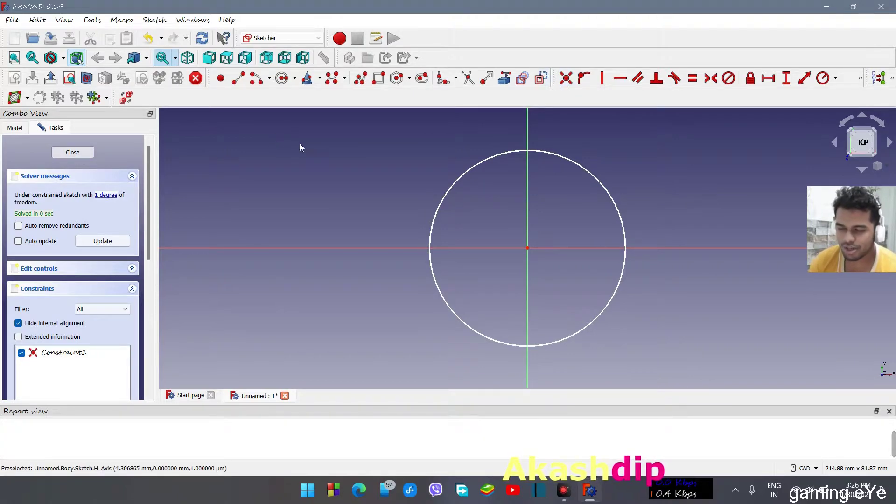
- Try a 60 mm radius constraint on the circle, then discard it
click(455, 183)
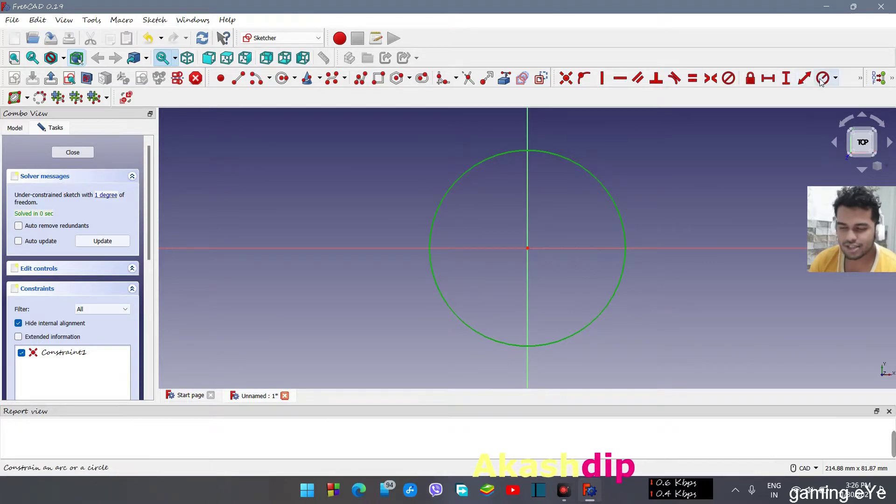
click(447, 276)
text(60)
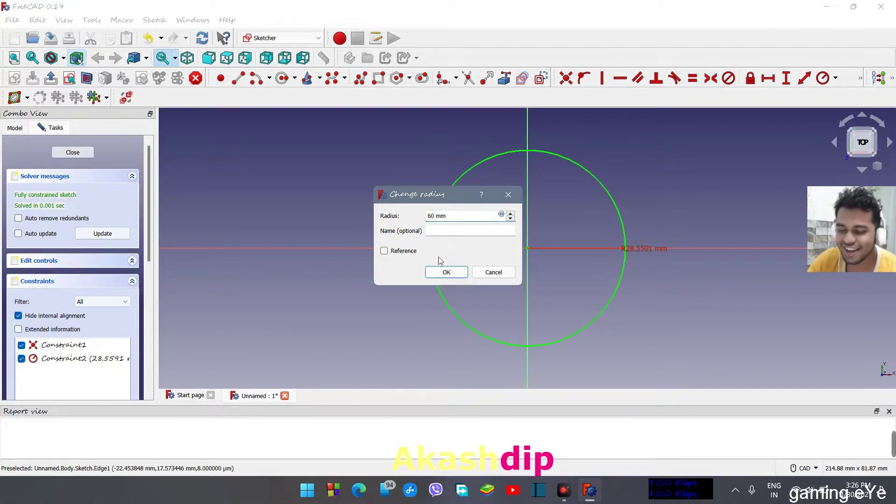
click(502, 215)
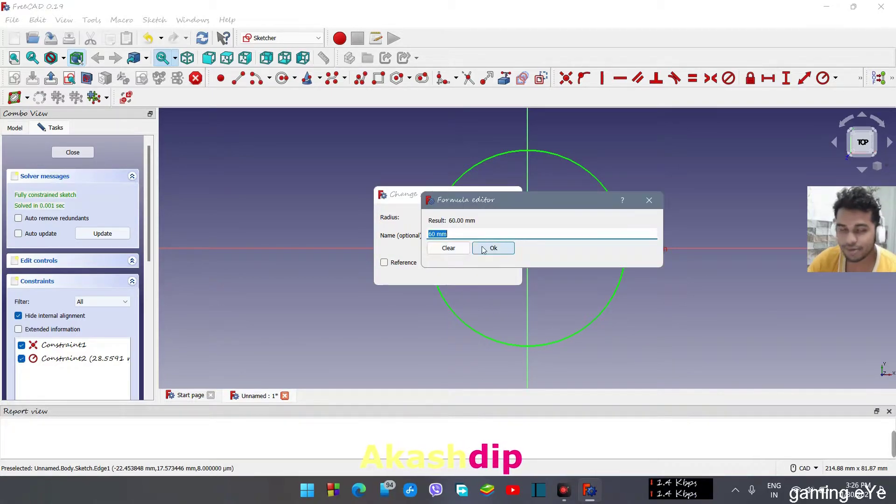
click(456, 248)
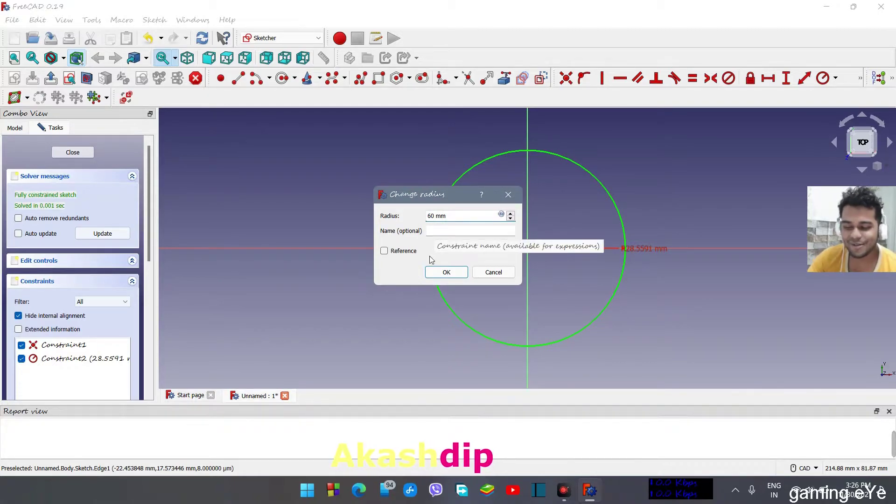
click(493, 272)
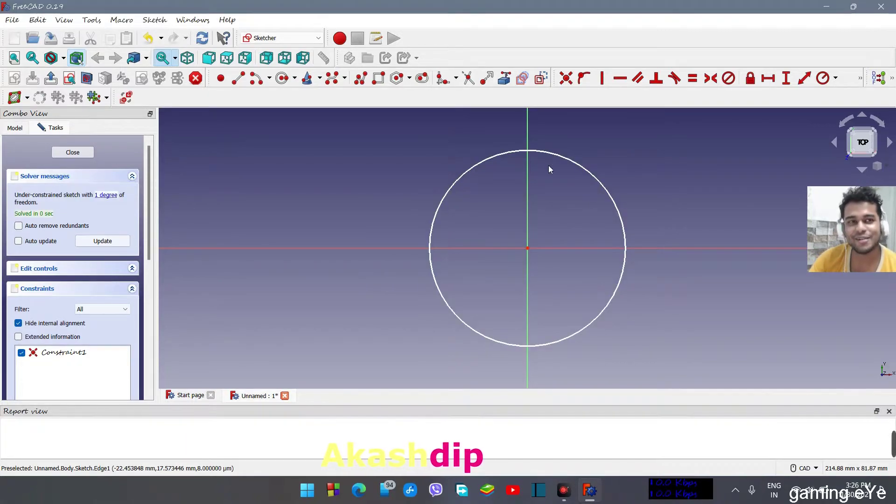
click(495, 156)
click(837, 75)
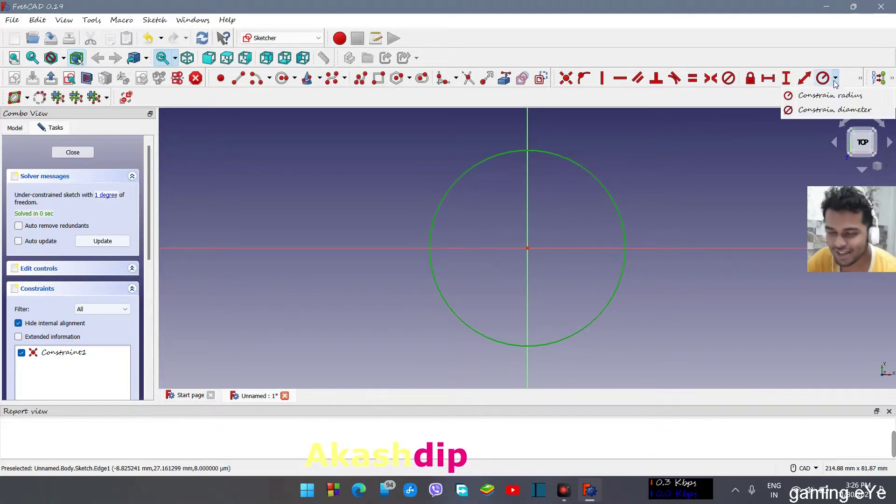
- Constrain the circle's diameter to 60 mm
click(839, 110)
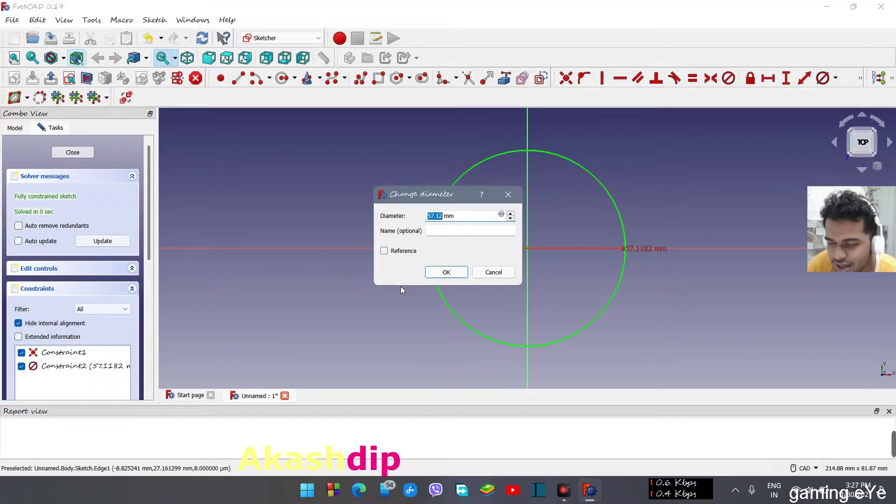
text(60)
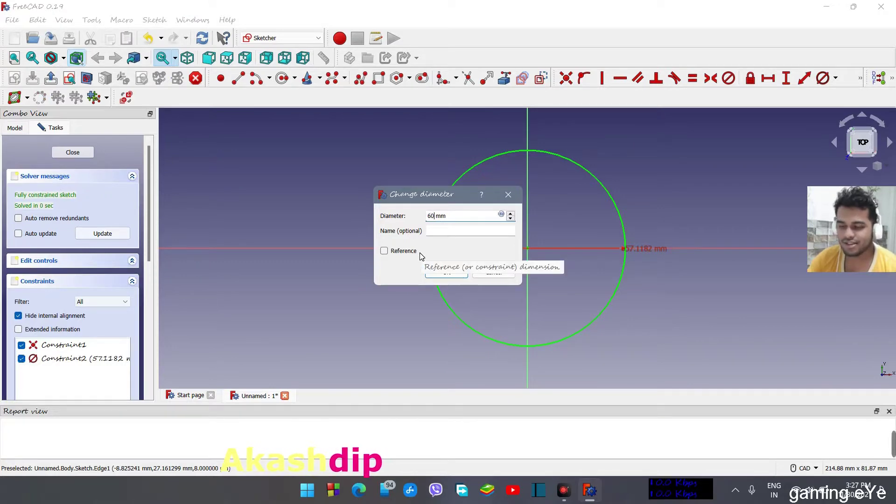
click(445, 273)
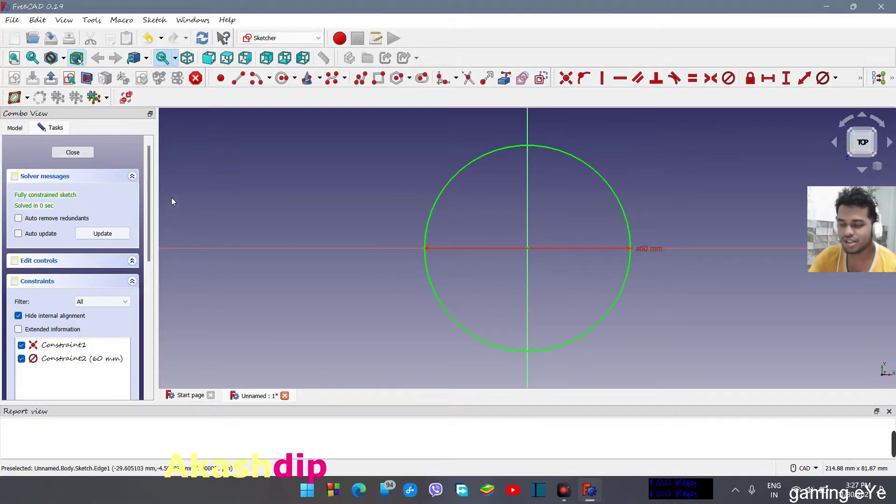
scroll(312, 228, up, 1)
scroll(312, 229, down, 1)
scroll(312, 229, down, 2)
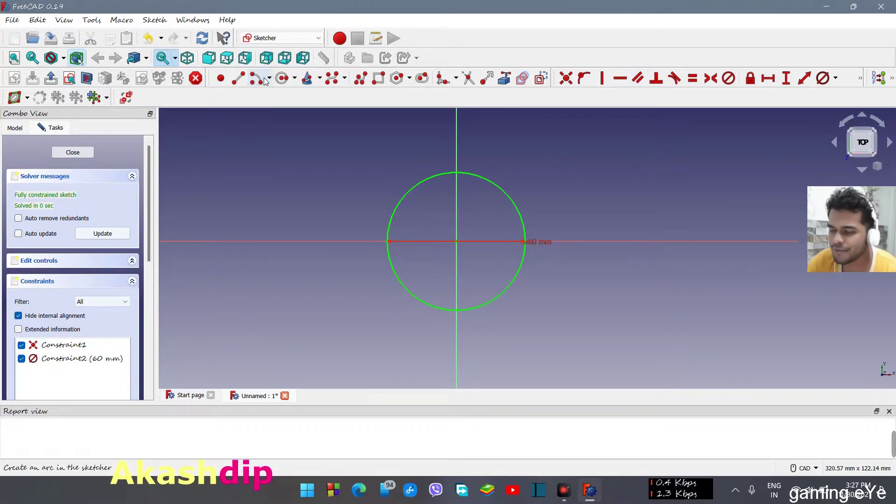
- Draw a rectangle around the circle and fillet all four of its corners
click(379, 78)
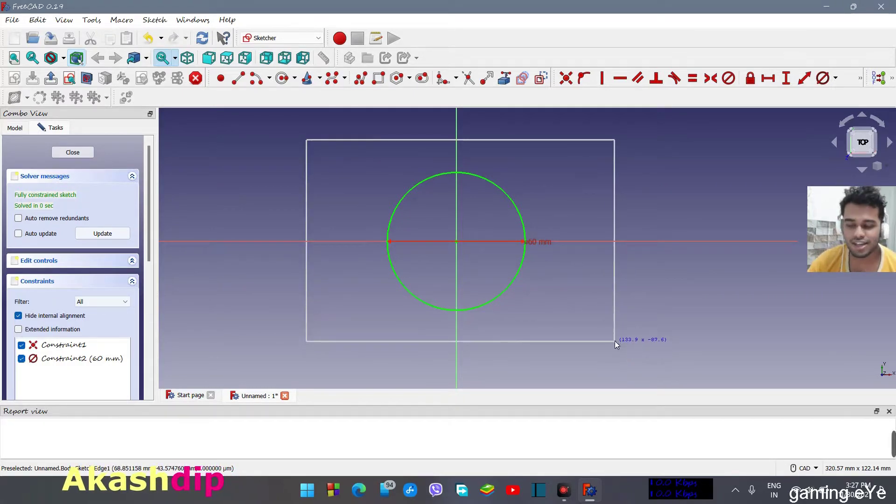
click(614, 341)
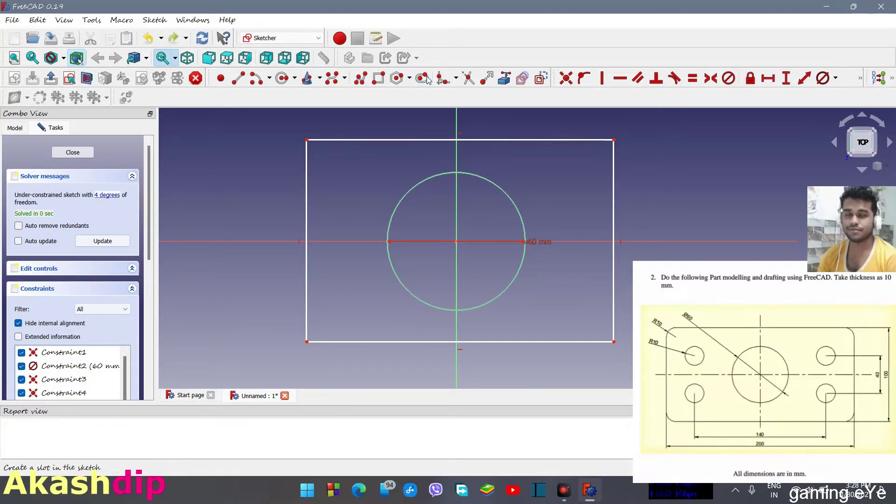
click(395, 108)
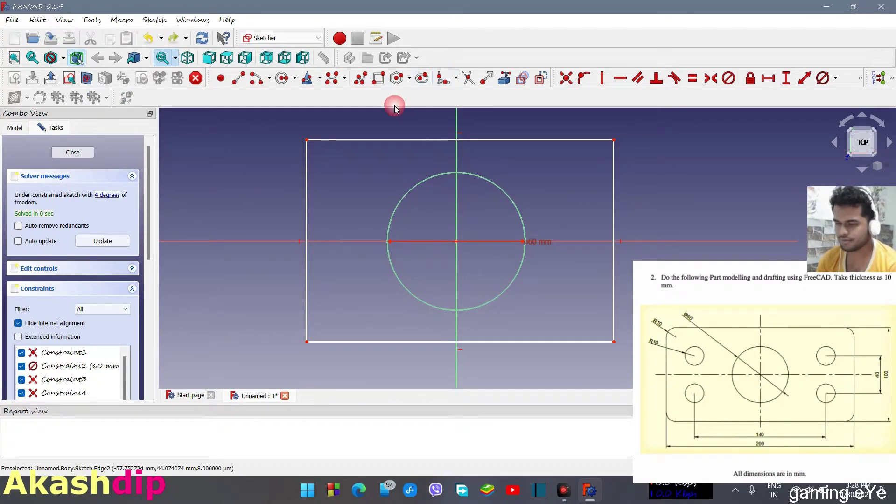
click(311, 149)
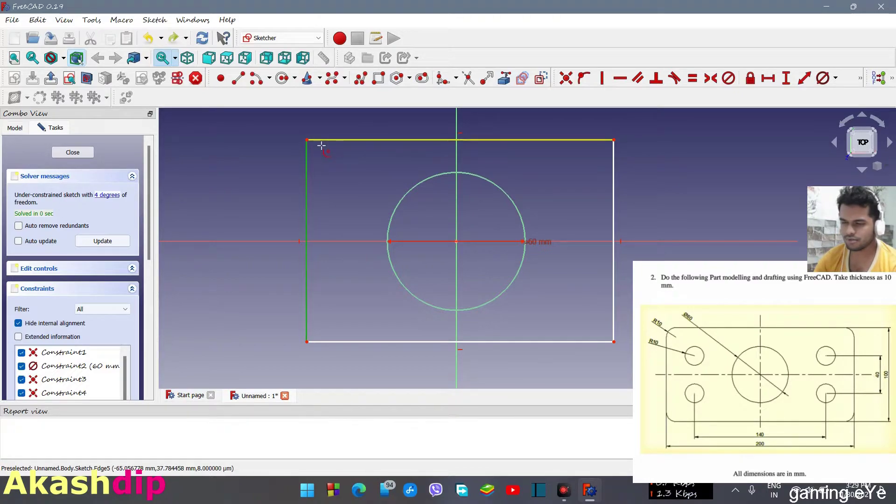
click(321, 145)
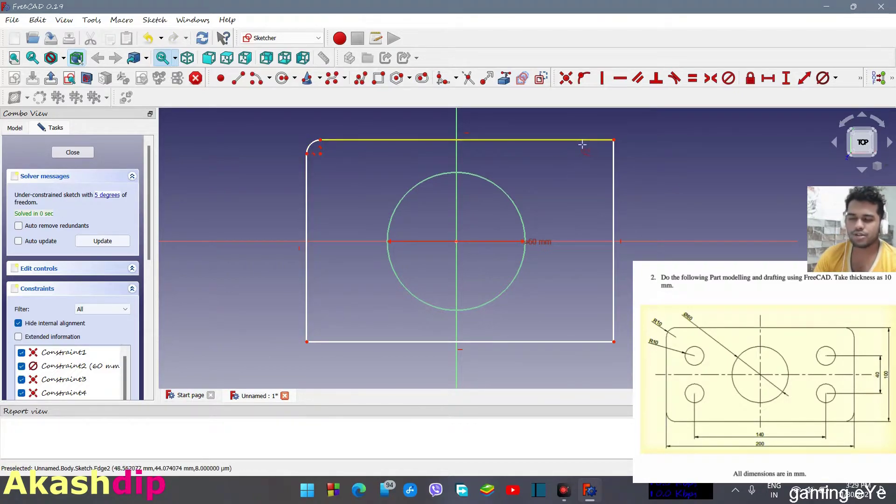
click(614, 172)
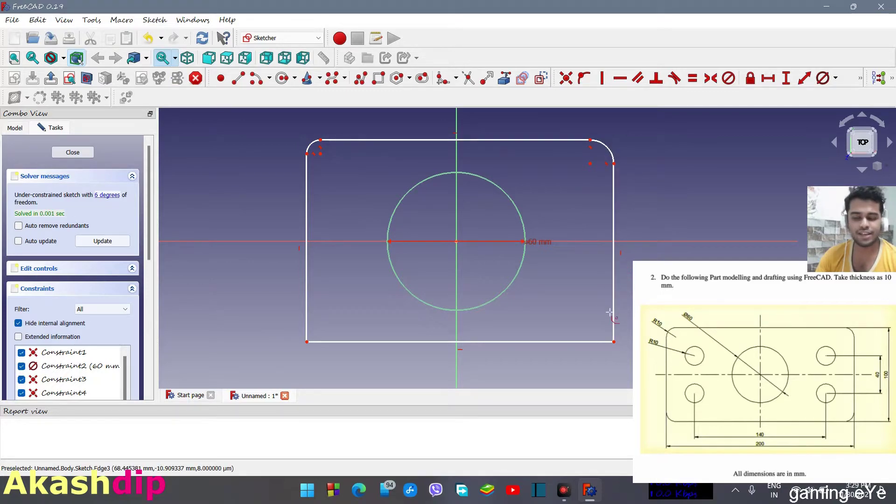
click(598, 353)
click(307, 323)
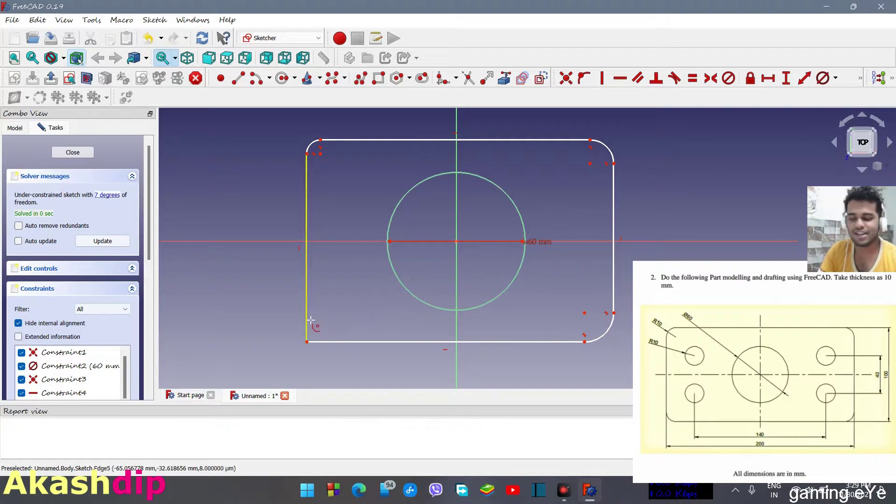
click(334, 344)
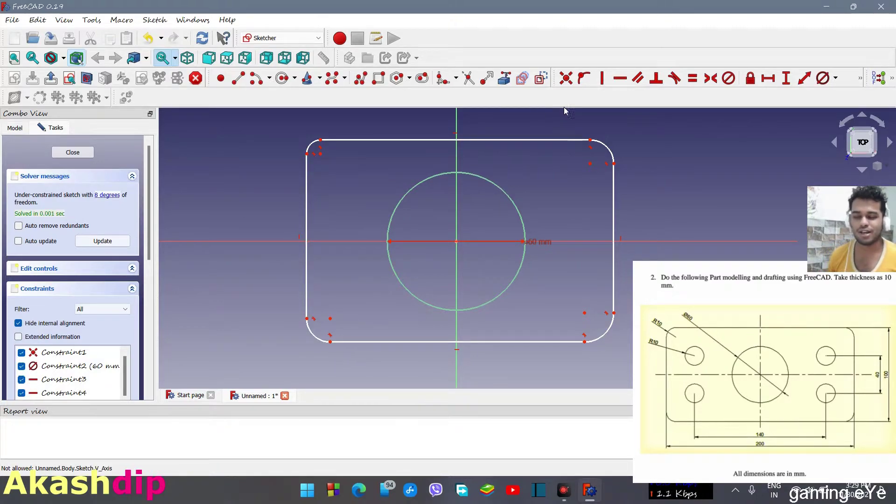
right_click(701, 130)
click(687, 137)
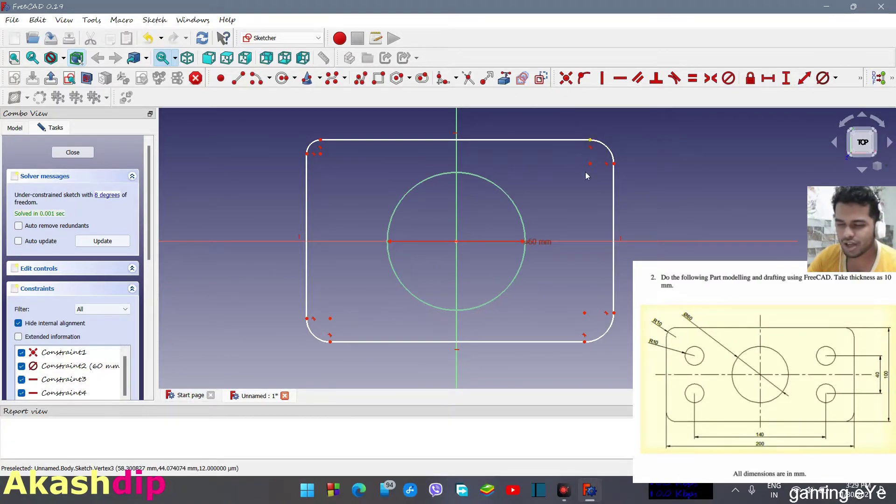
- Constrain the top and bottom edges 50 mm above and below the horizontal axis
click(581, 242)
click(591, 139)
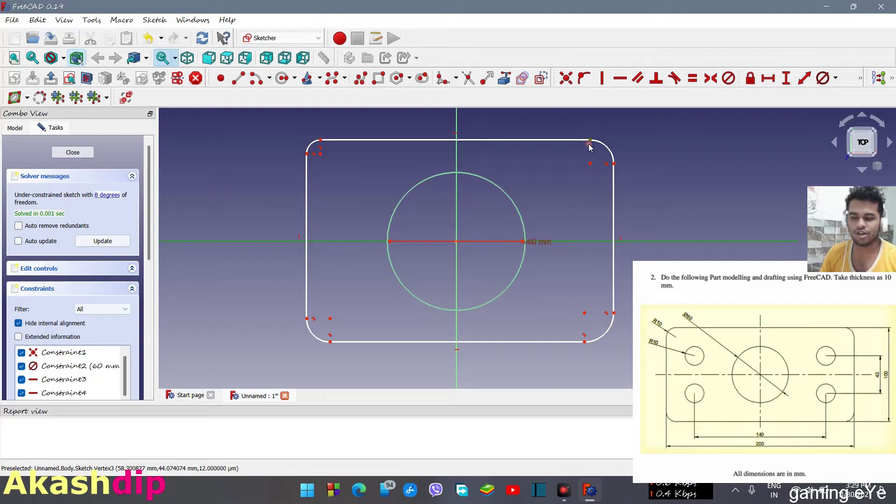
click(786, 78)
text(50)
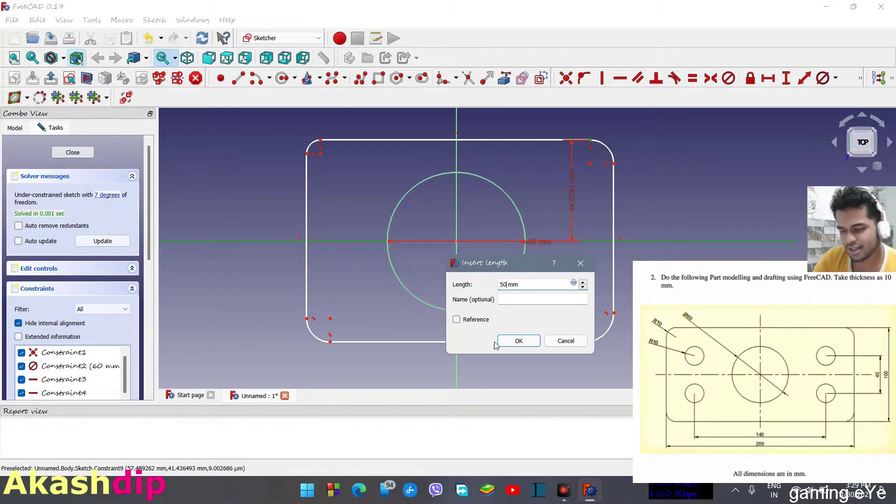
click(517, 341)
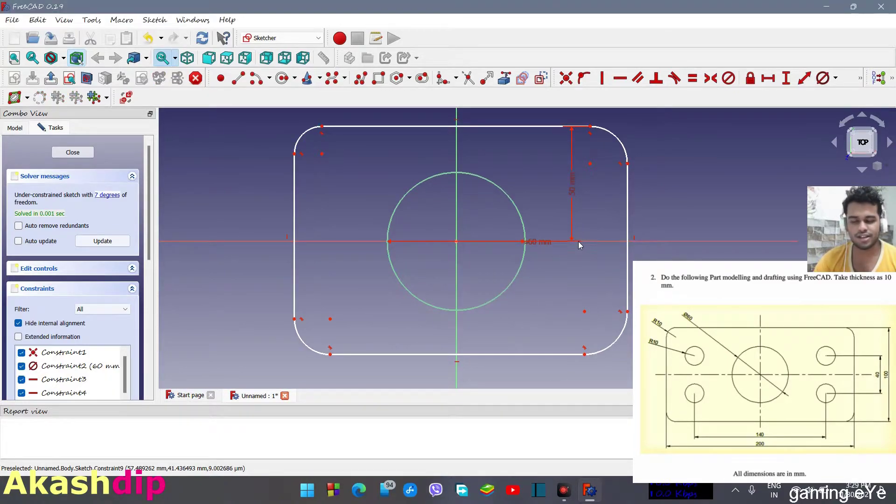
click(591, 241)
click(585, 355)
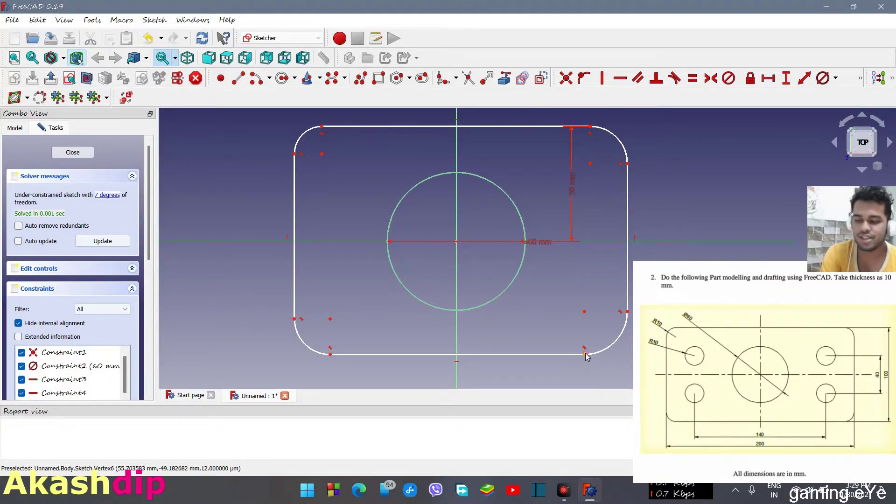
click(787, 78)
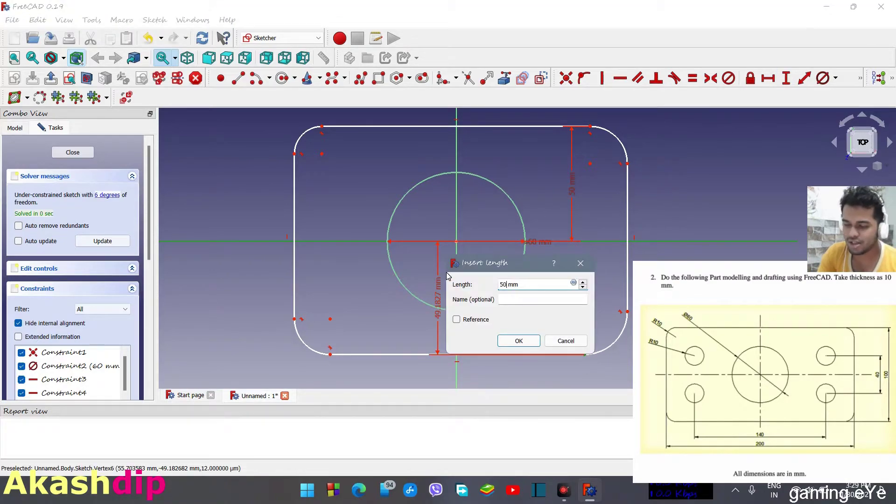
key(Return)
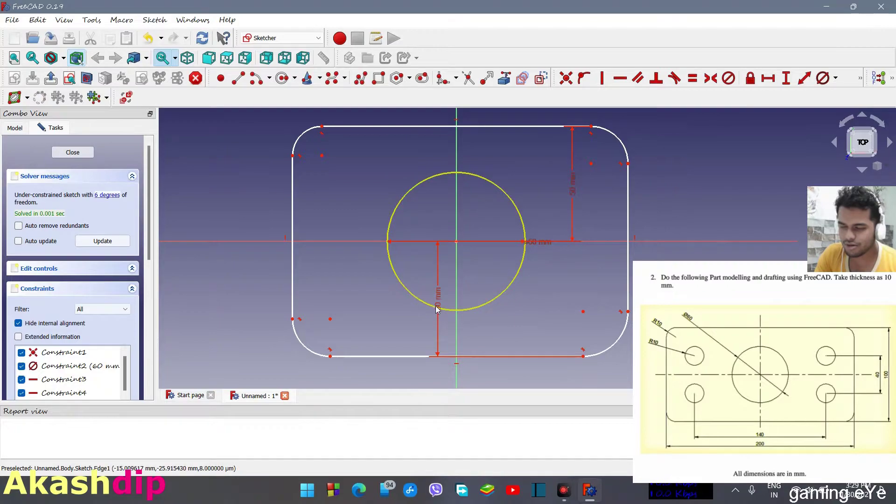
mouse_move(438, 308)
mouse_down()
mouse_move(587, 295)
mouse_move(577, 297)
mouse_up()
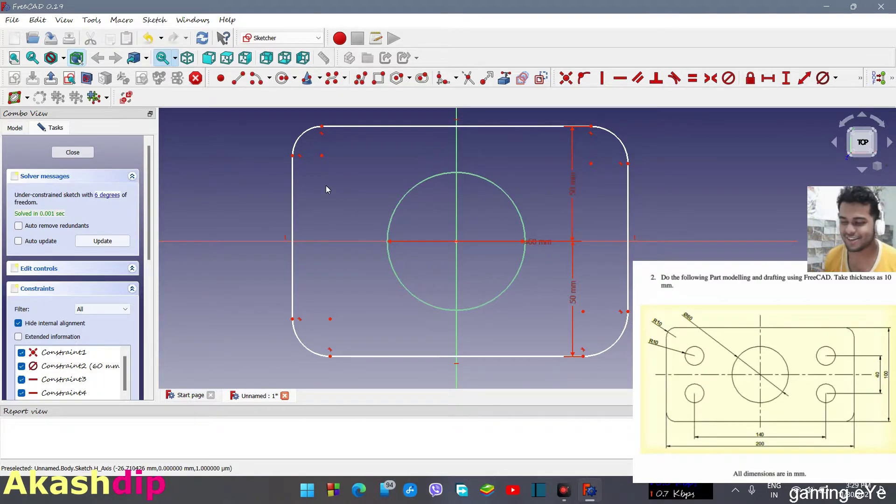
- Set the right edge 100 mm from the vertical axis and begin a left-edge distance
click(627, 312)
click(456, 324)
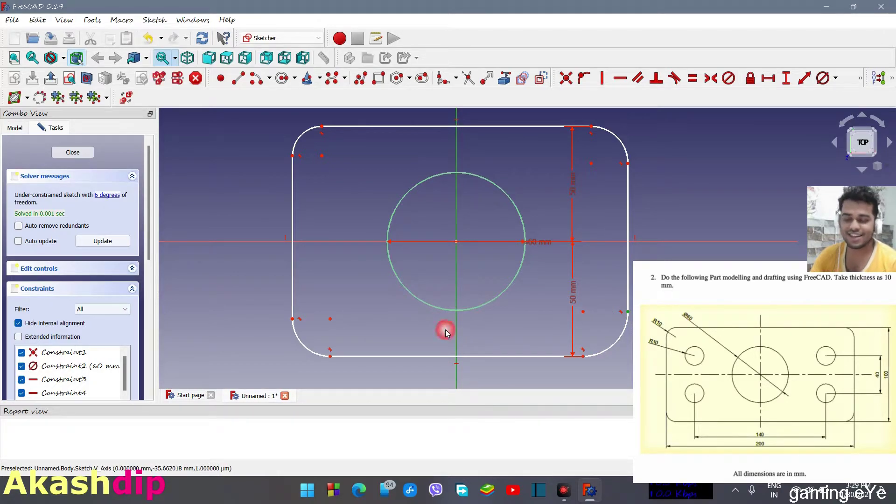
click(769, 78)
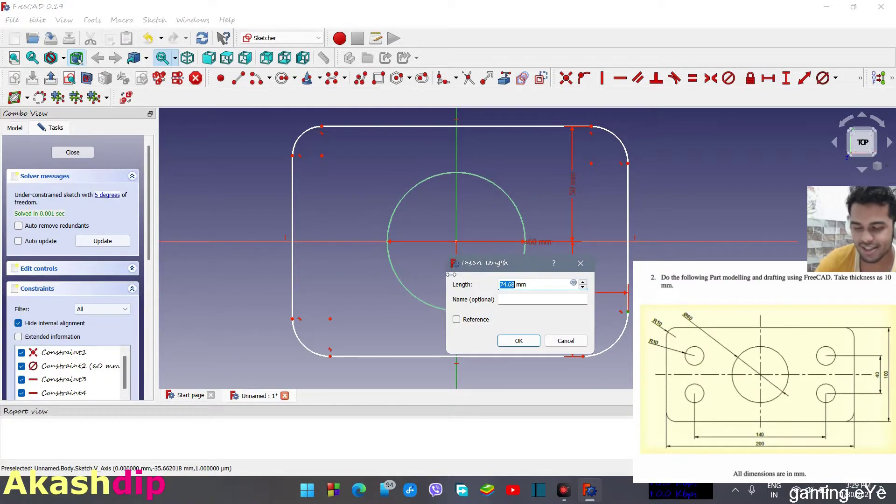
text(100)
key(Return)
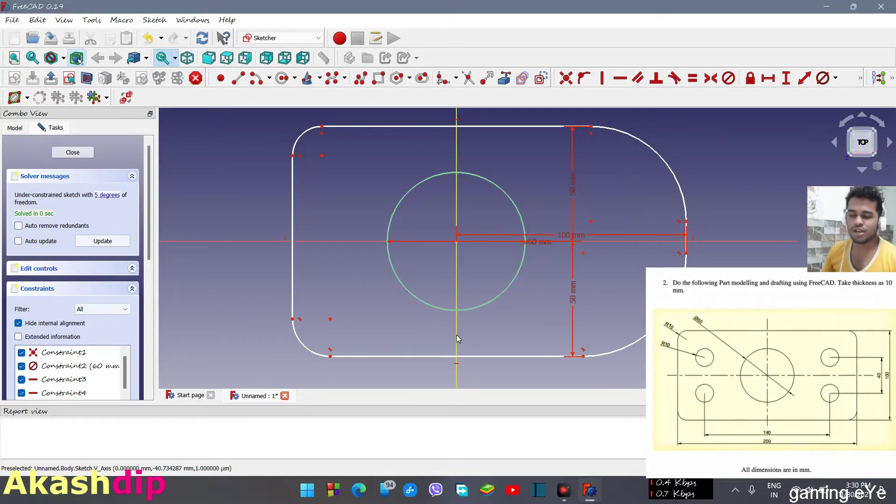
click(292, 320)
click(768, 78)
- Set the left edge 100 mm from centre and give the top-left corner arc R10 mm
text(100)
key(Return)
click(388, 321)
click(494, 302)
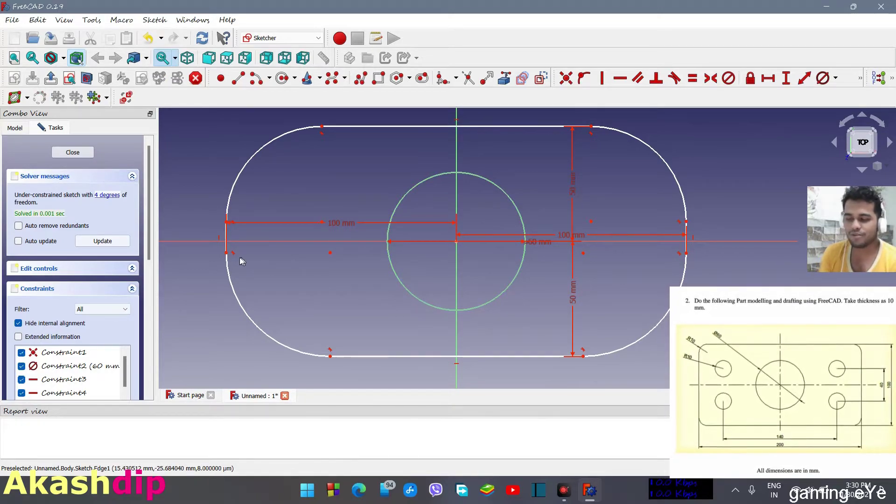
click(251, 159)
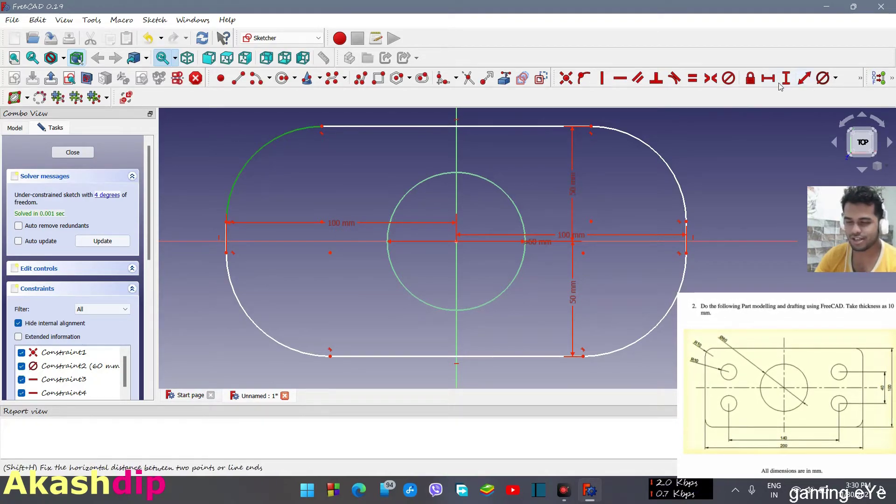
click(833, 81)
click(831, 95)
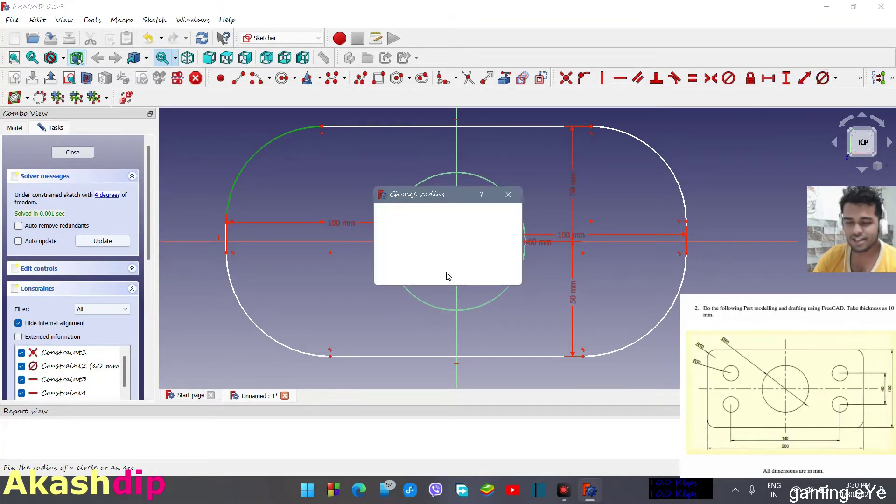
text(10)
click(447, 274)
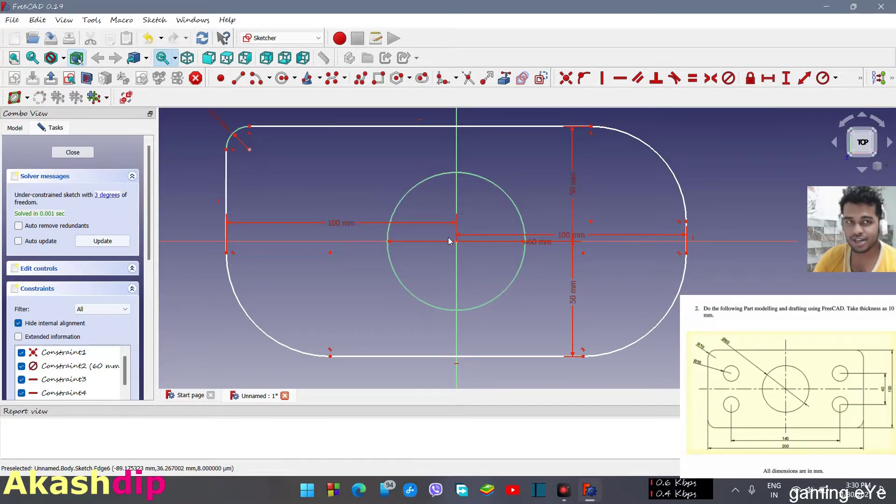
- Give the bottom-left, top-right and bottom-right corner arcs 10 mm radii
click(265, 337)
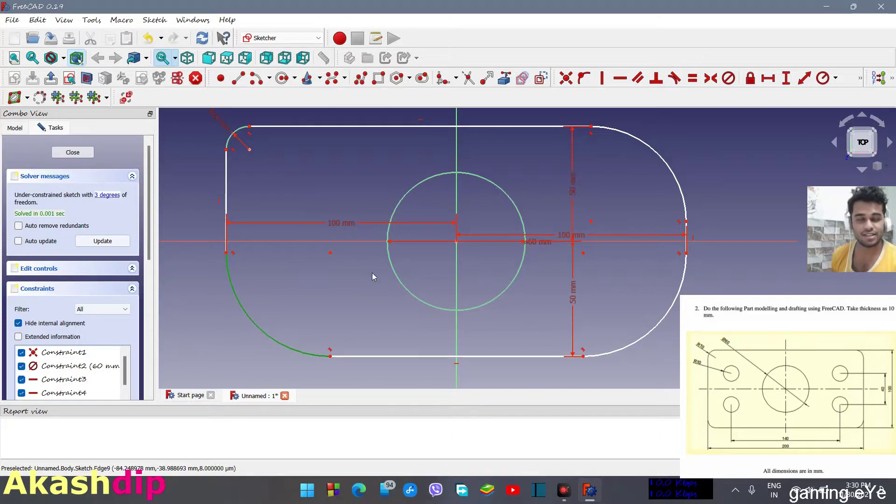
click(824, 78)
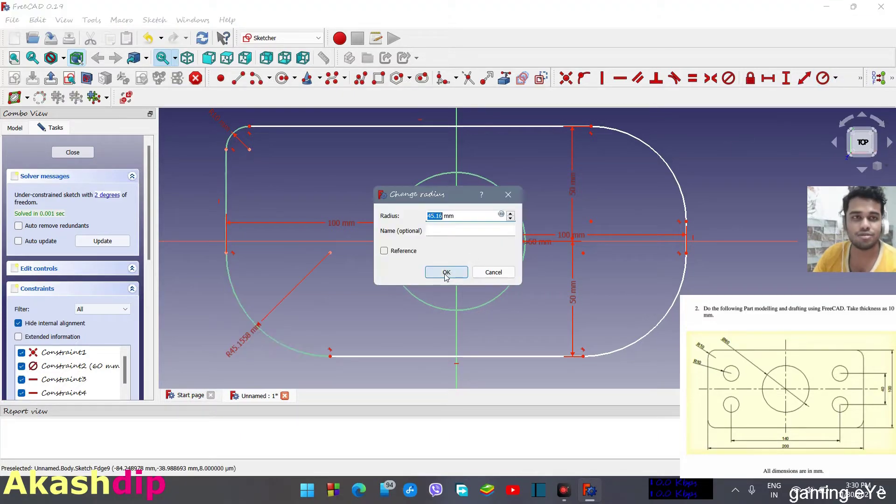
text(10)
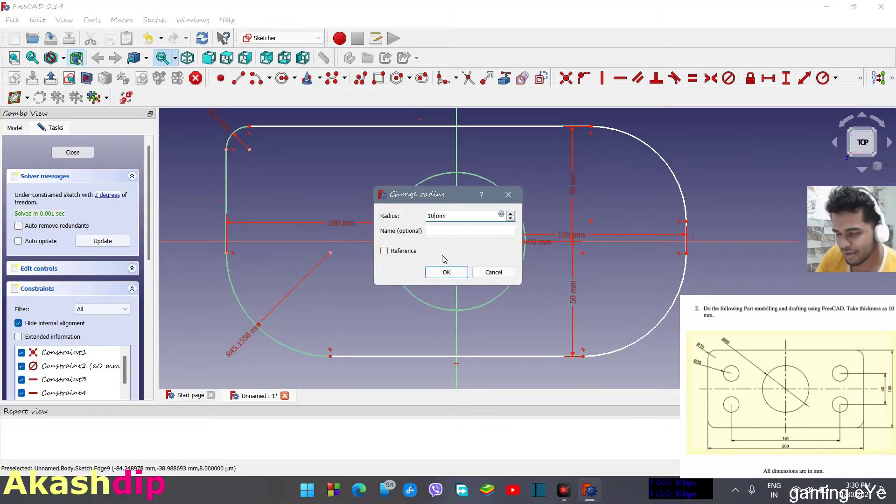
key(Return)
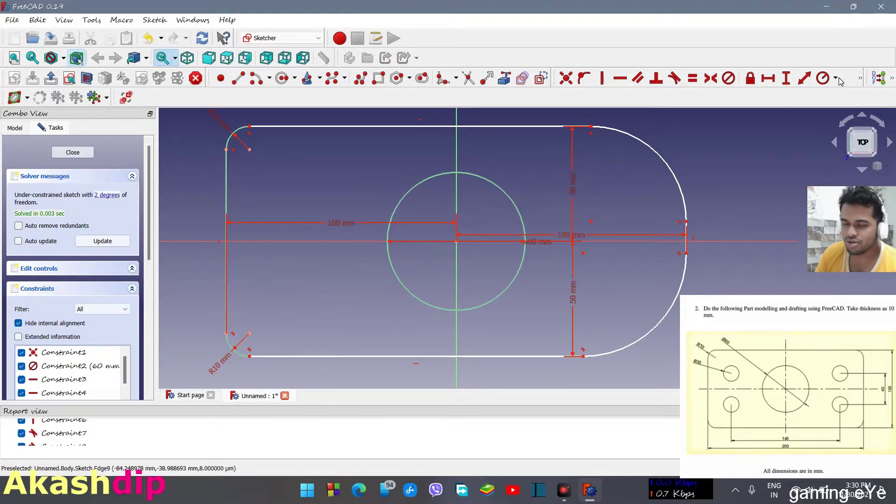
click(836, 79)
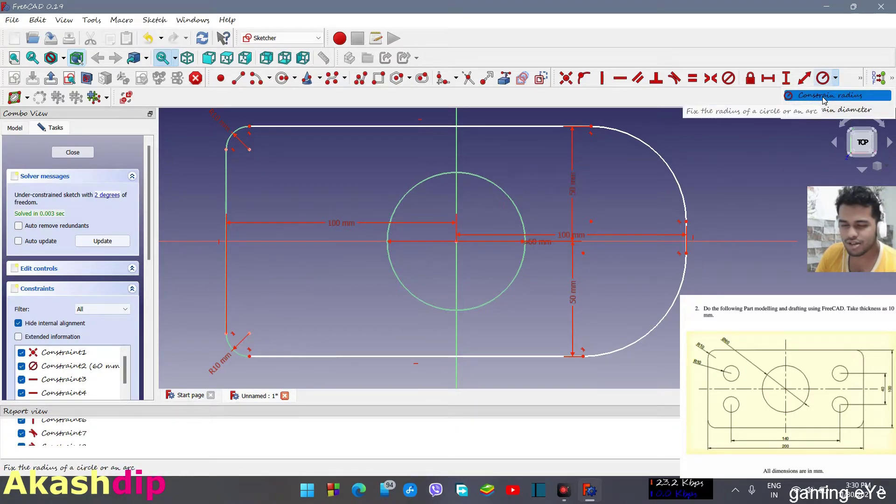
click(835, 78)
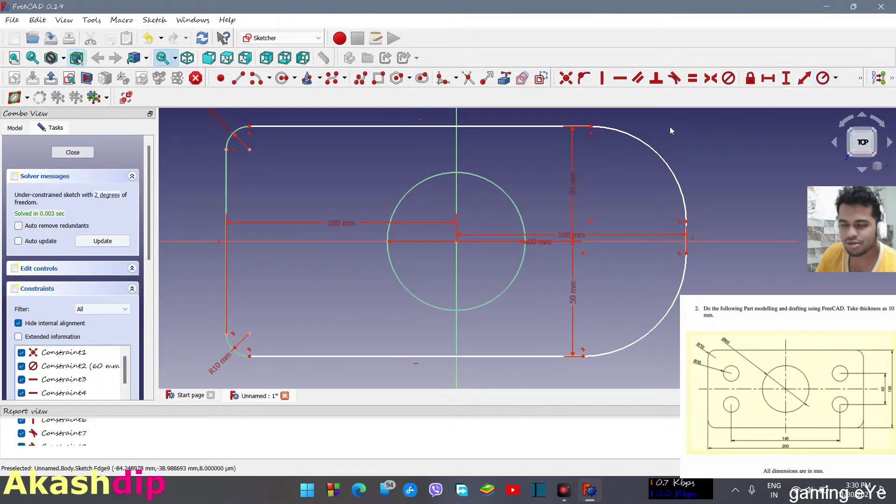
click(649, 162)
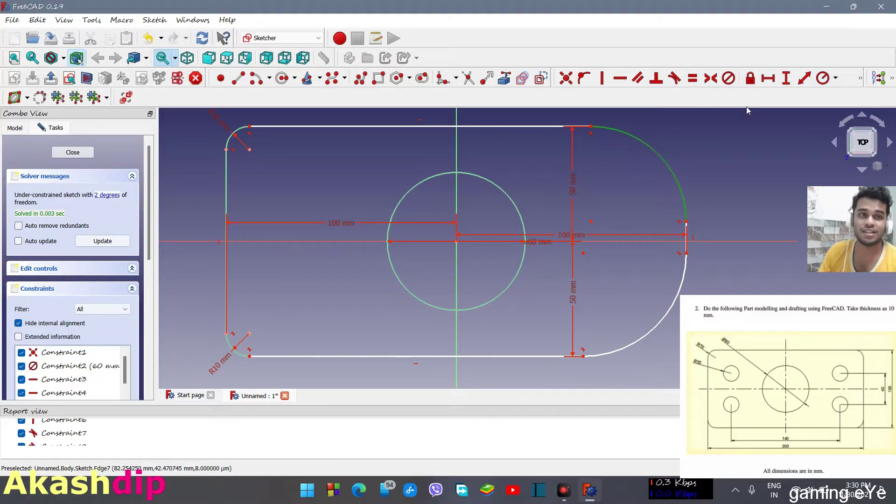
text(10)
click(447, 272)
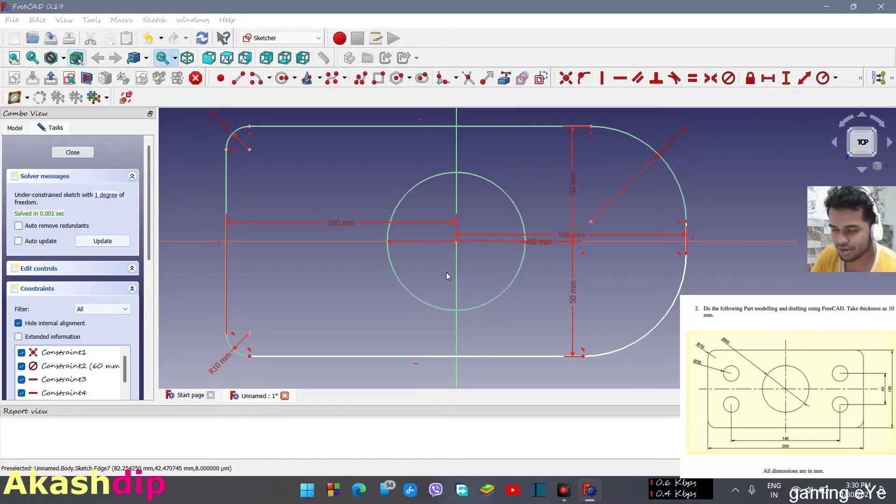
click(644, 337)
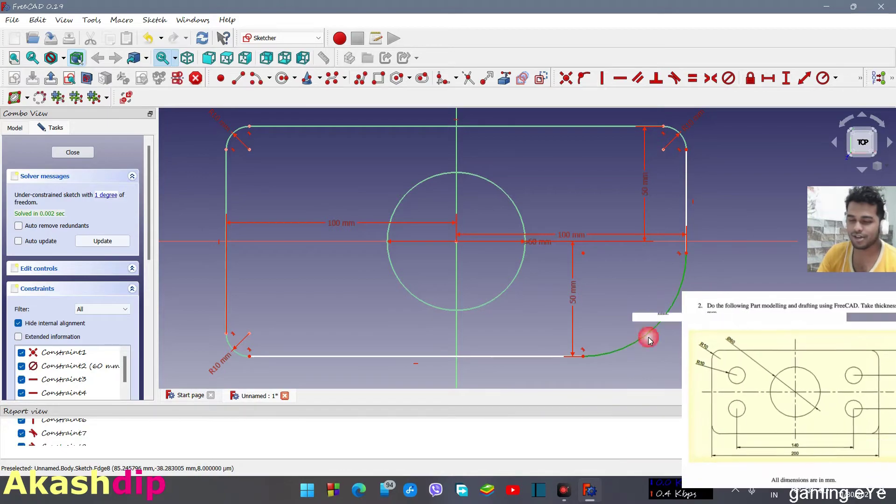
click(823, 78)
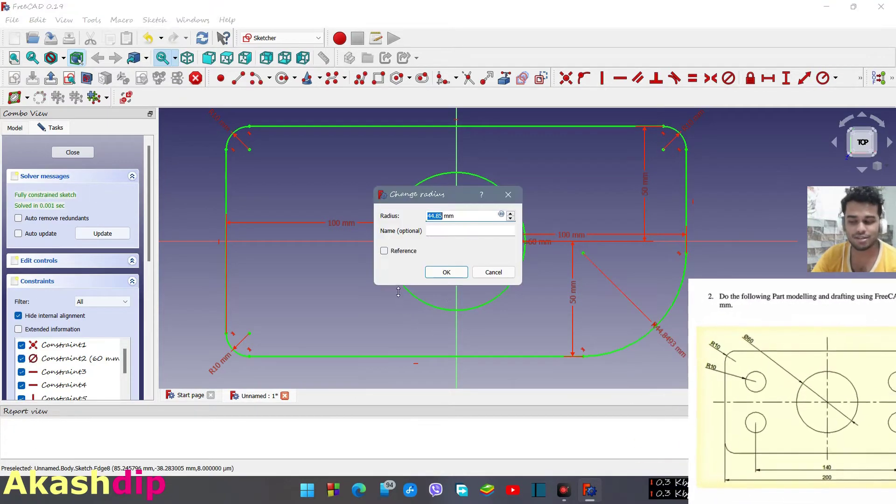
text(10)
key(Return)
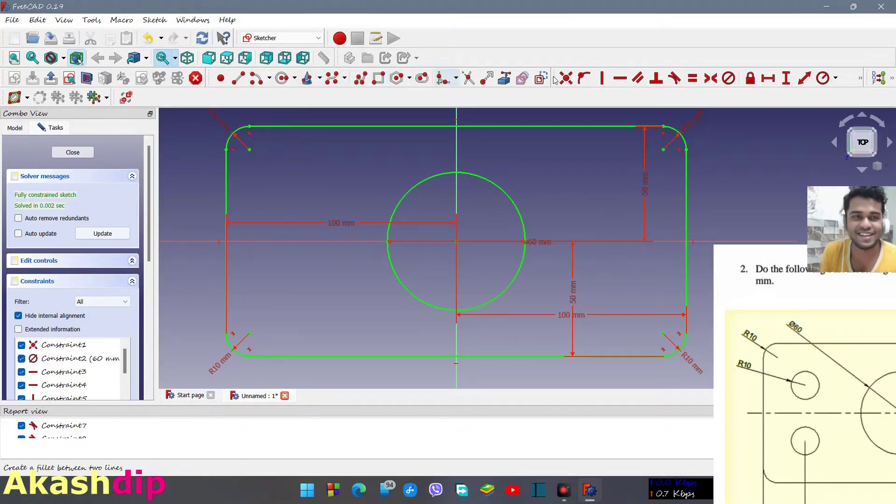
- Draw the upper-right small circle inside the plate outline
click(295, 79)
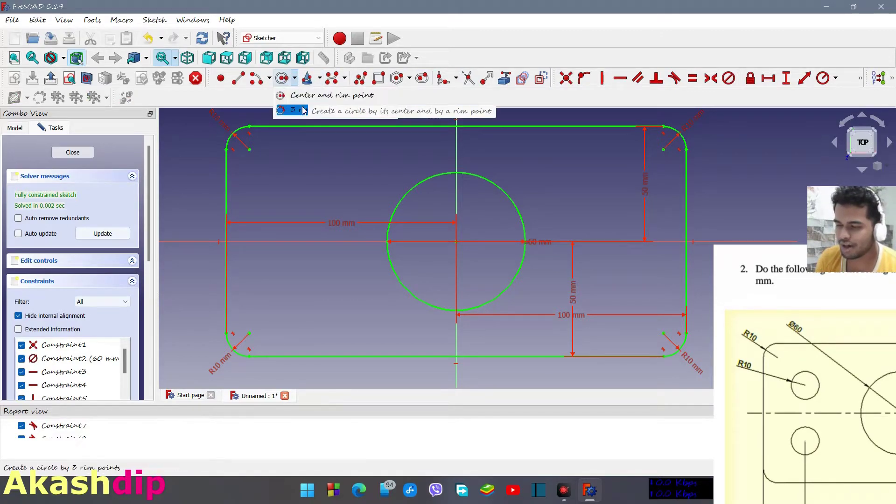
click(248, 108)
click(283, 78)
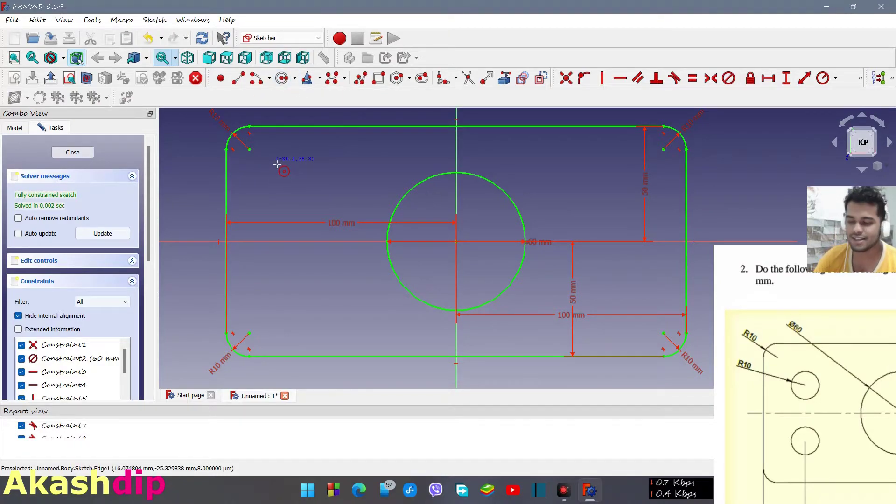
click(601, 156)
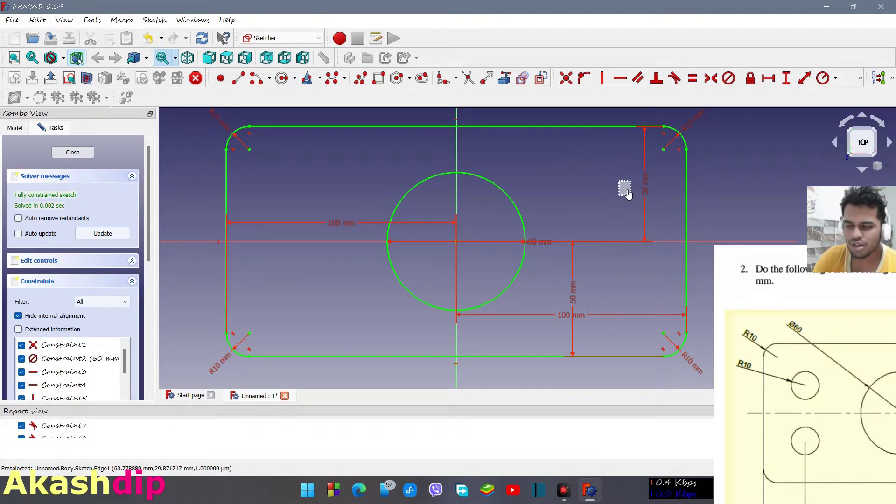
right_click(616, 180)
click(281, 81)
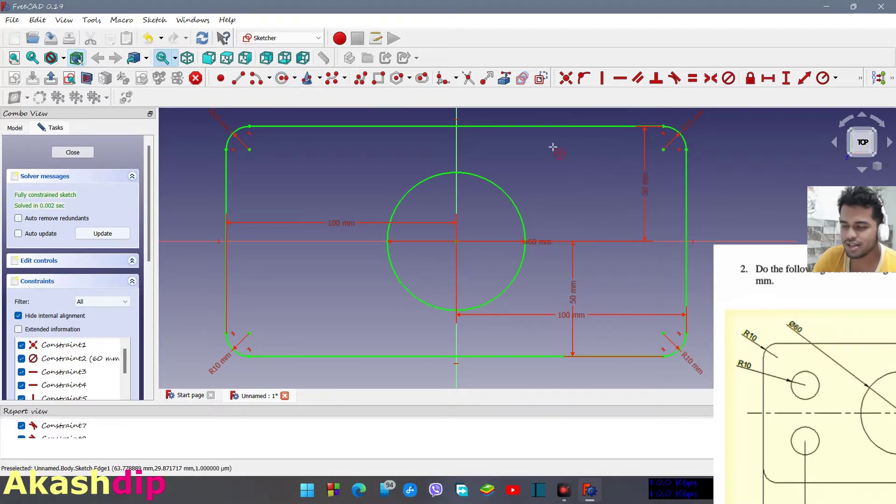
click(622, 182)
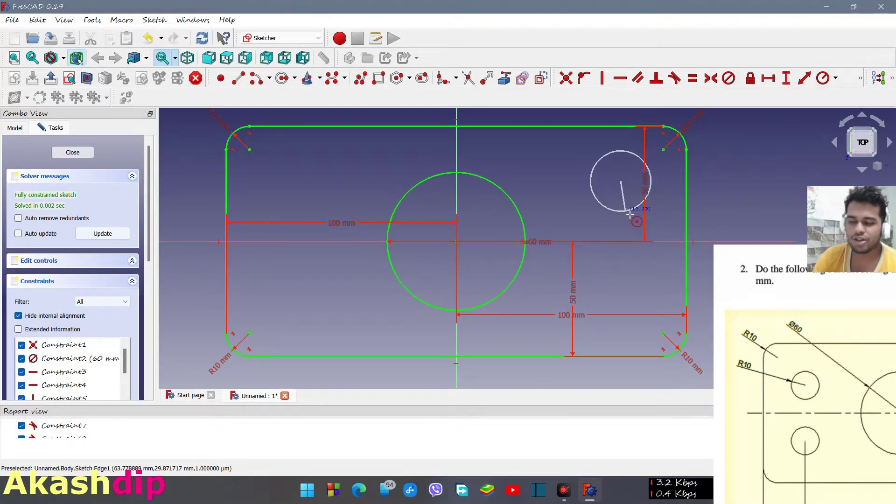
click(645, 200)
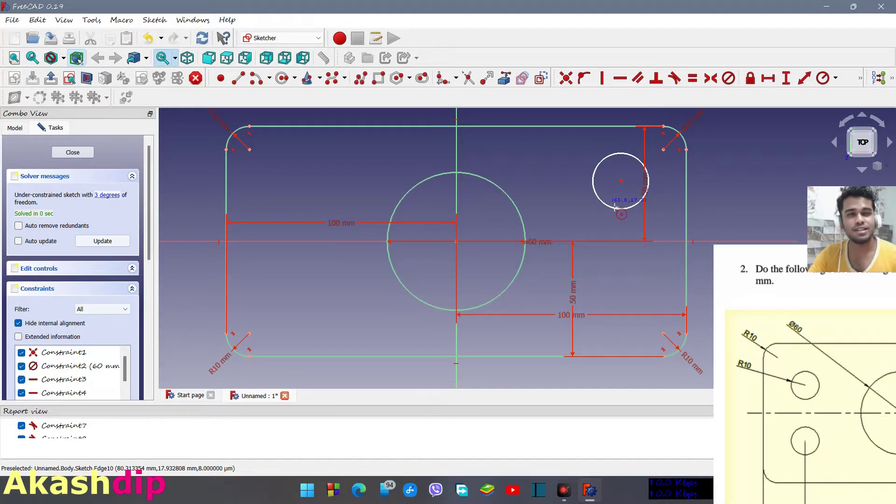
click(629, 303)
right_click(640, 323)
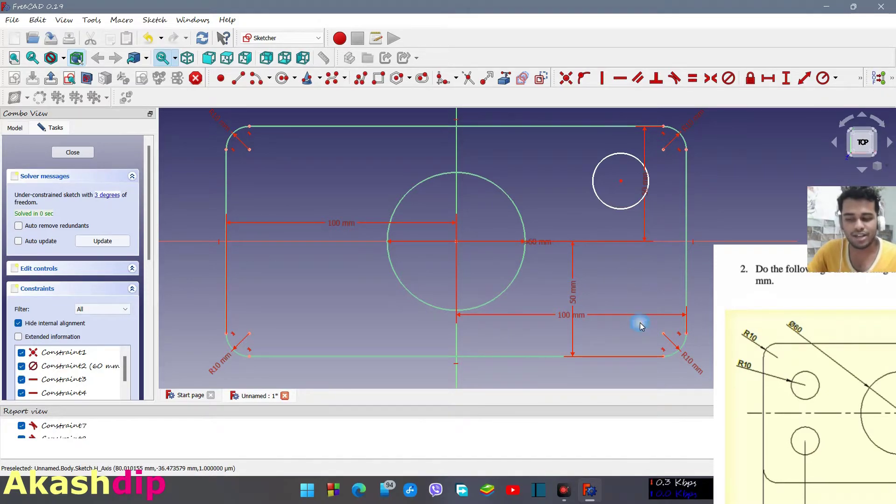
- Draw small circles near the lower-right, lower-left and upper-left corners
right_click(623, 292)
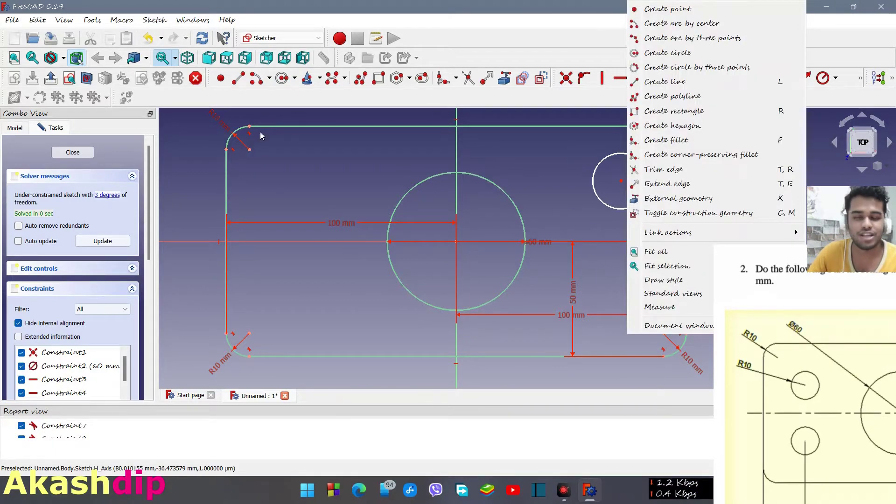
click(282, 78)
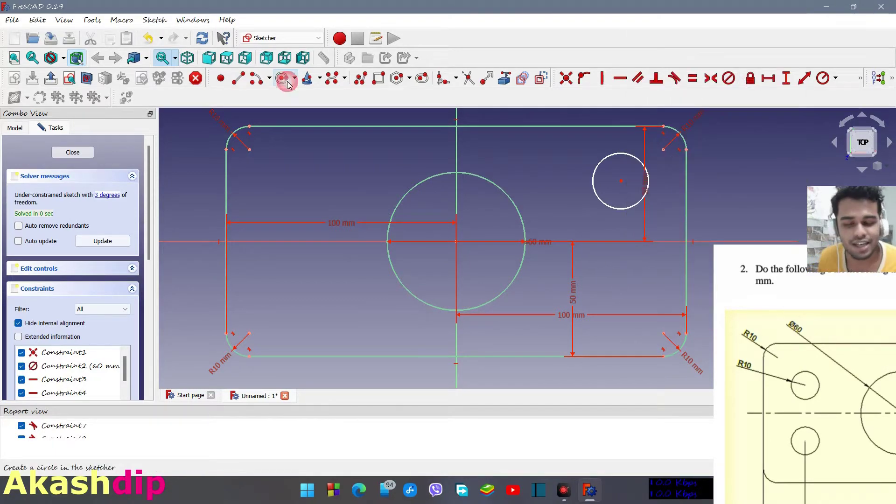
click(620, 300)
click(643, 326)
click(292, 298)
click(313, 319)
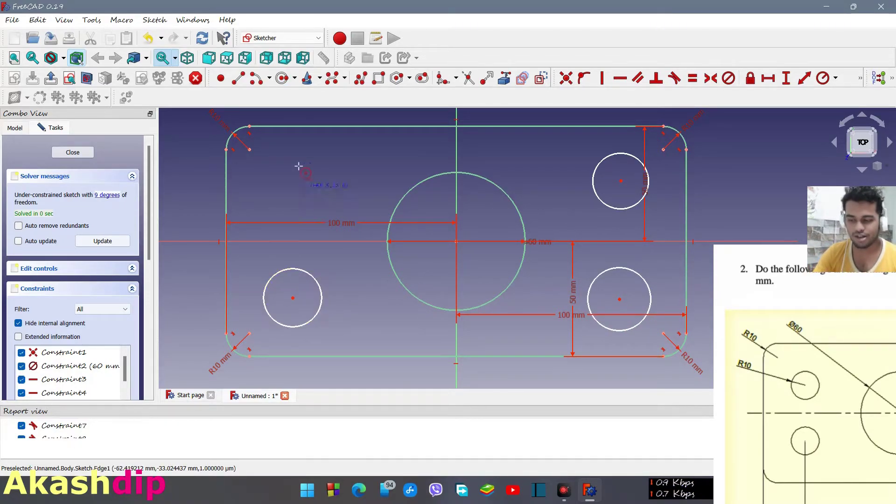
click(277, 164)
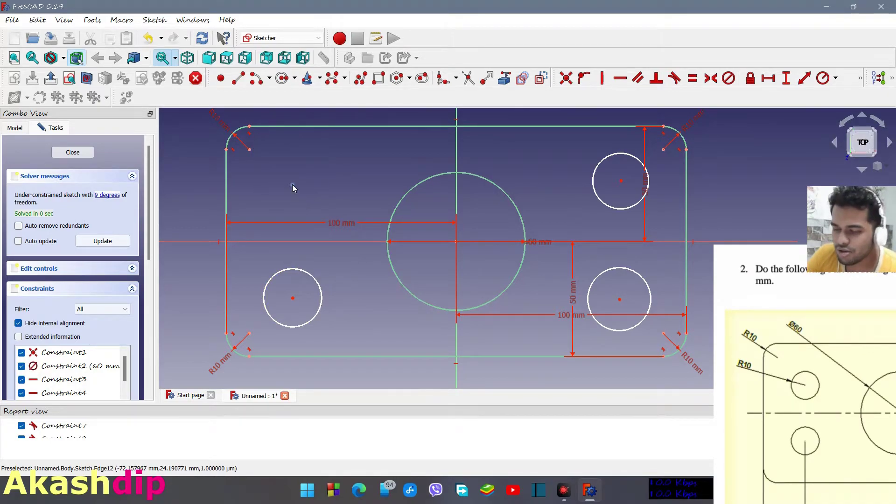
right_click(292, 184)
click(282, 78)
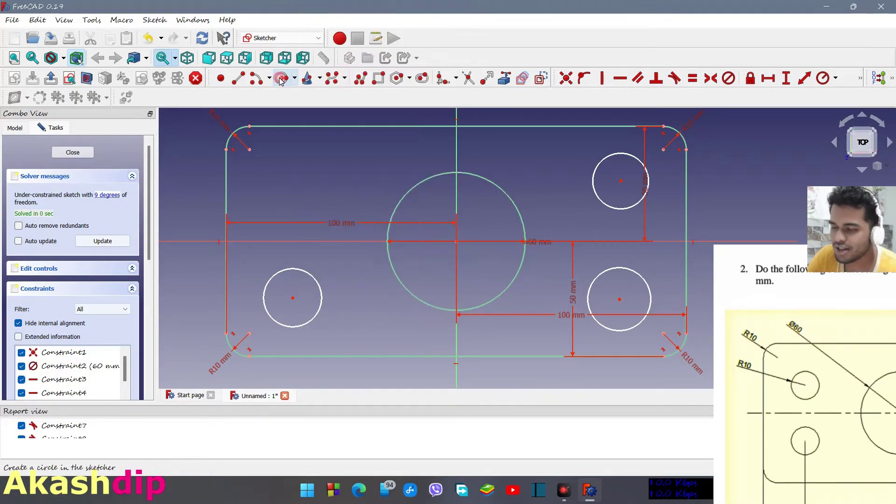
click(288, 182)
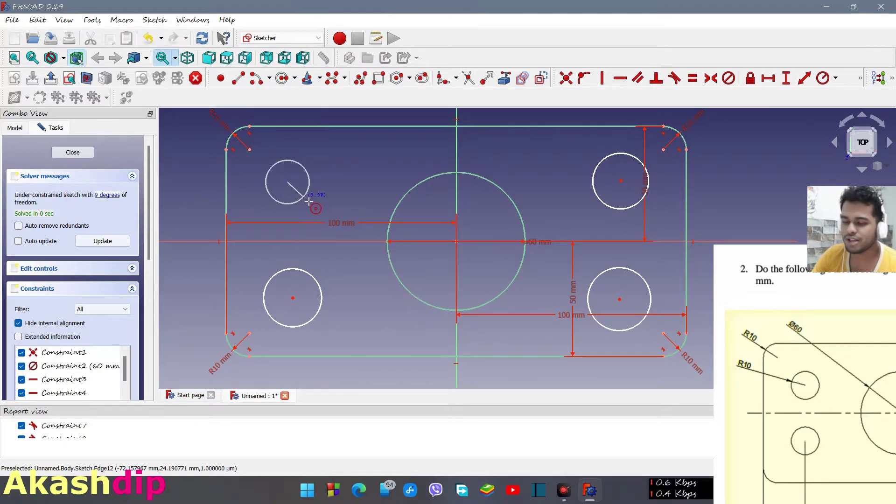
click(311, 206)
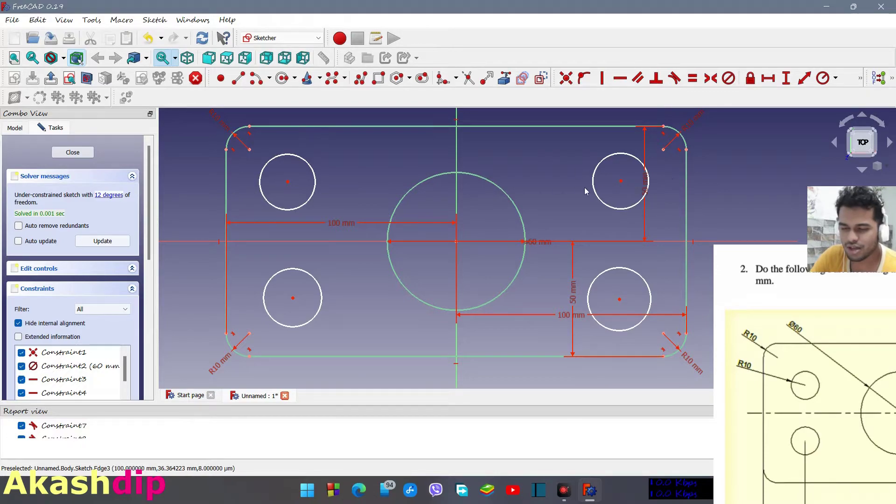
- Space the right-hand circle centres 40 mm apart and give both circles R10 mm
click(621, 182)
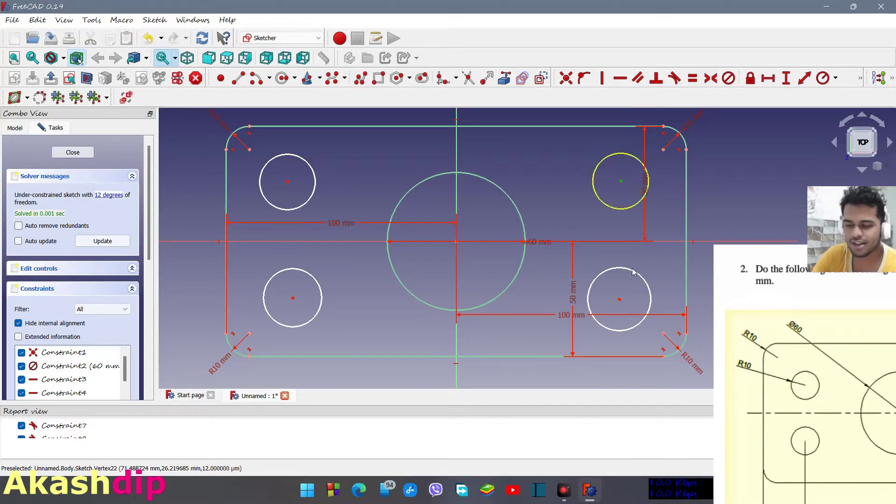
click(620, 301)
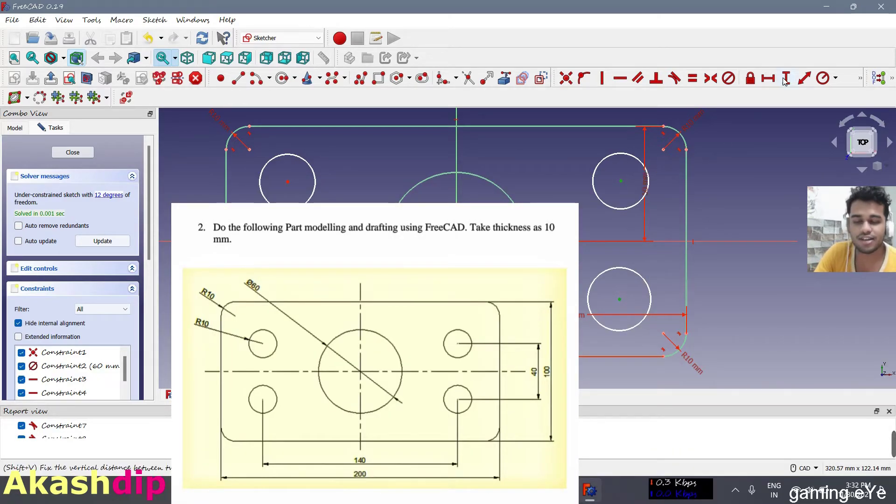
click(787, 78)
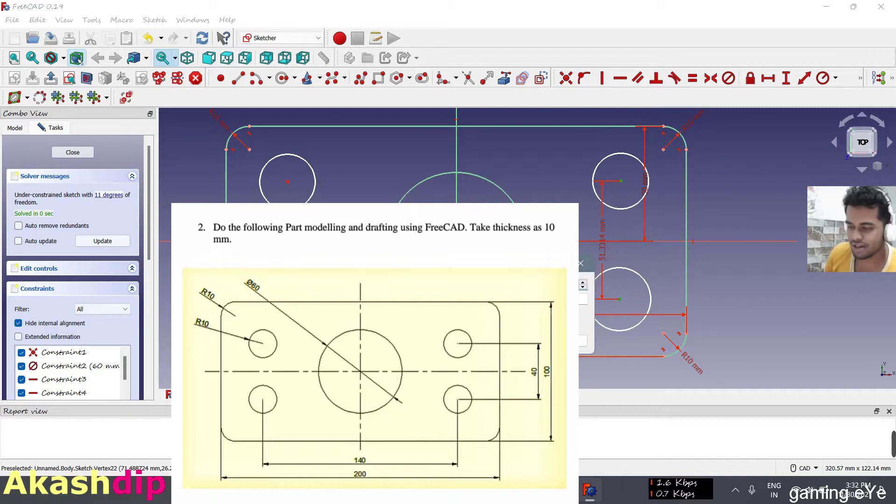
key(Return)
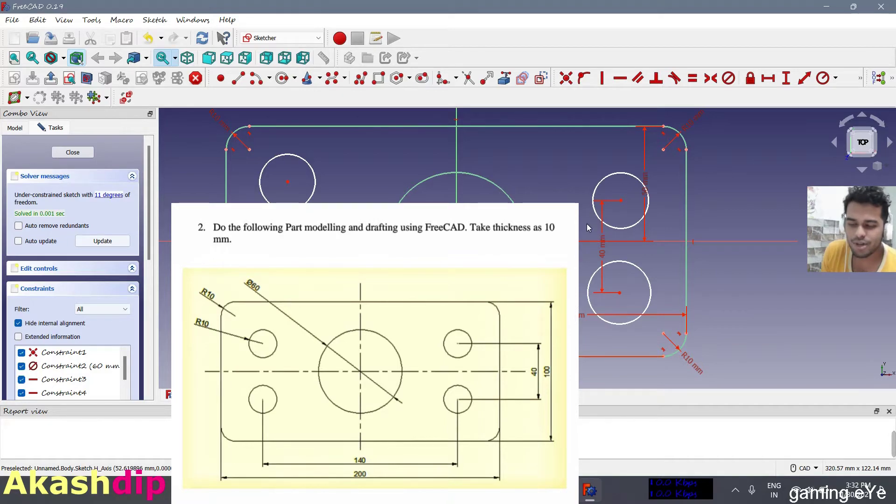
click(641, 182)
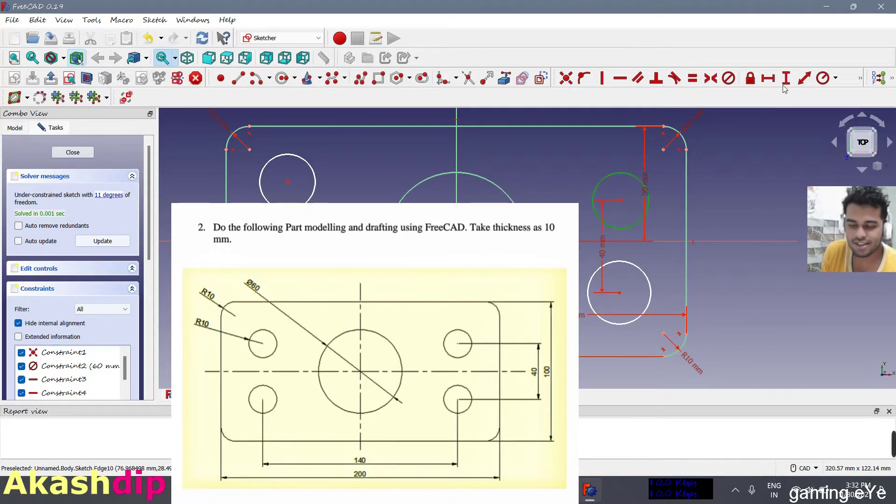
click(822, 80)
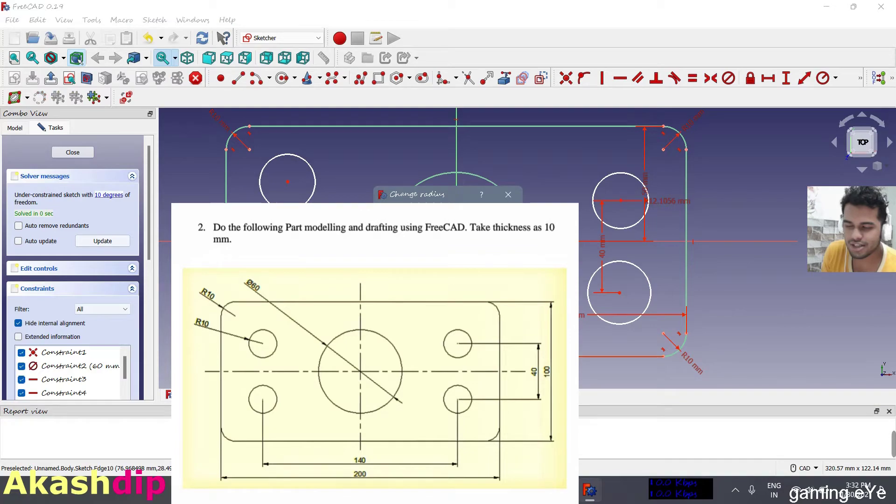
key(Return)
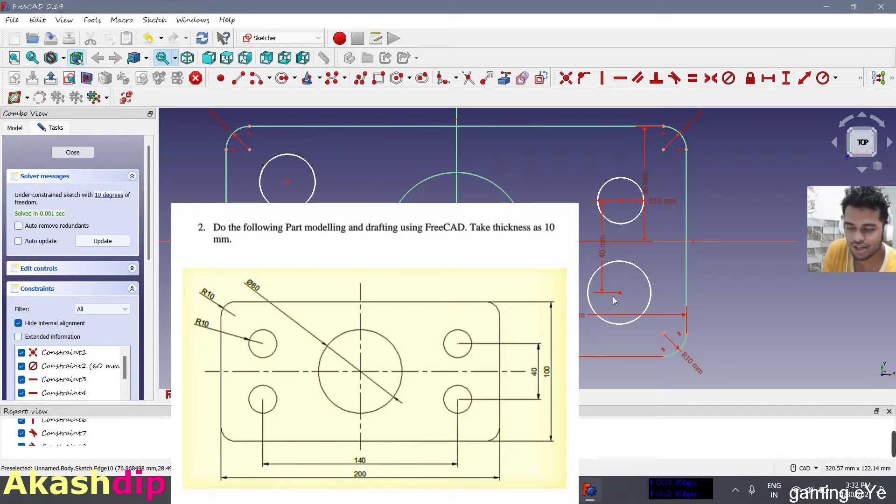
click(603, 319)
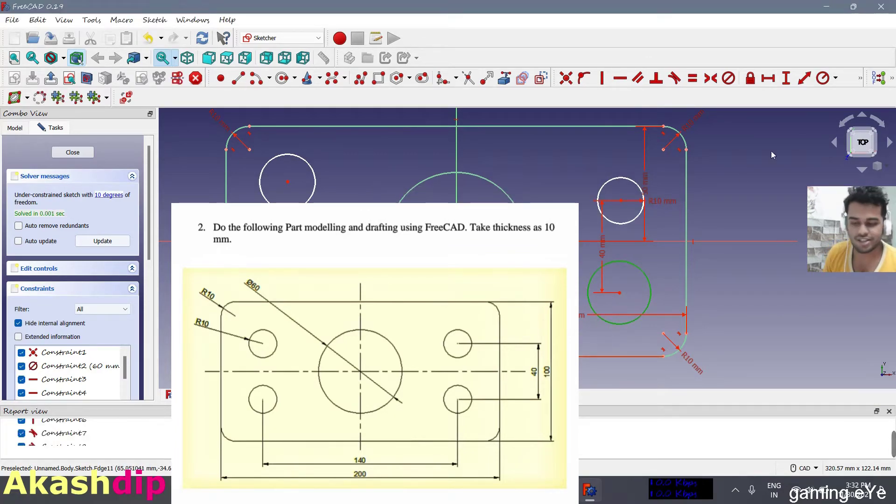
click(824, 78)
text(10)
click(446, 272)
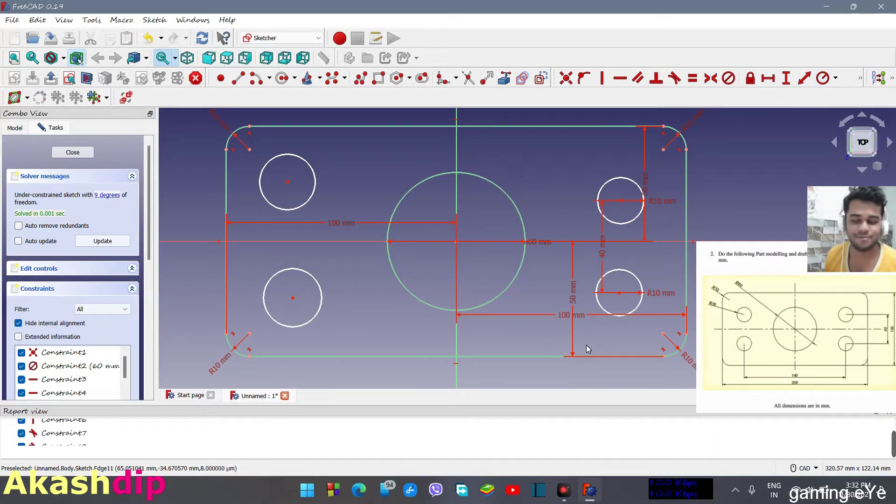
- Add a 40 mm vertical dimension to the upper-left centre, then undo it
click(288, 182)
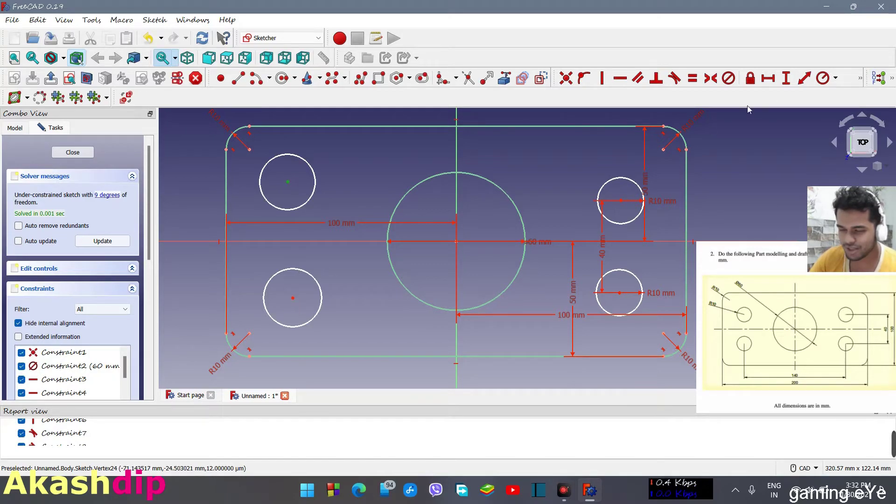
click(787, 78)
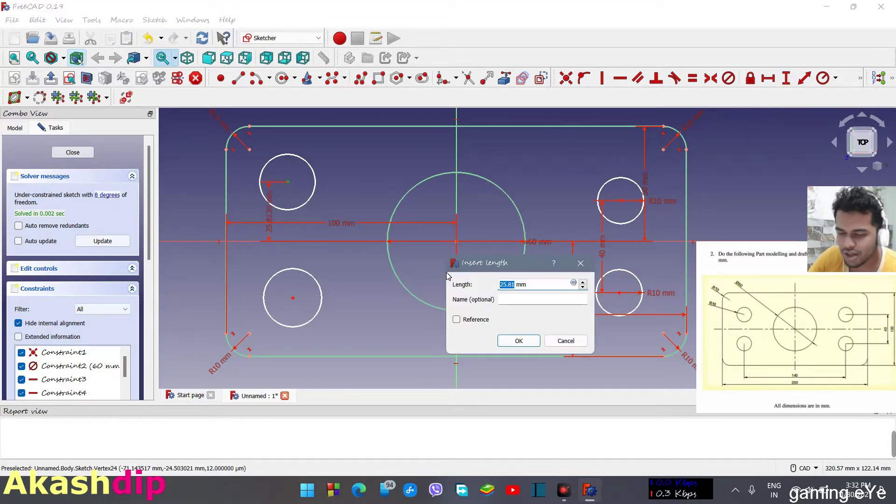
text(40)
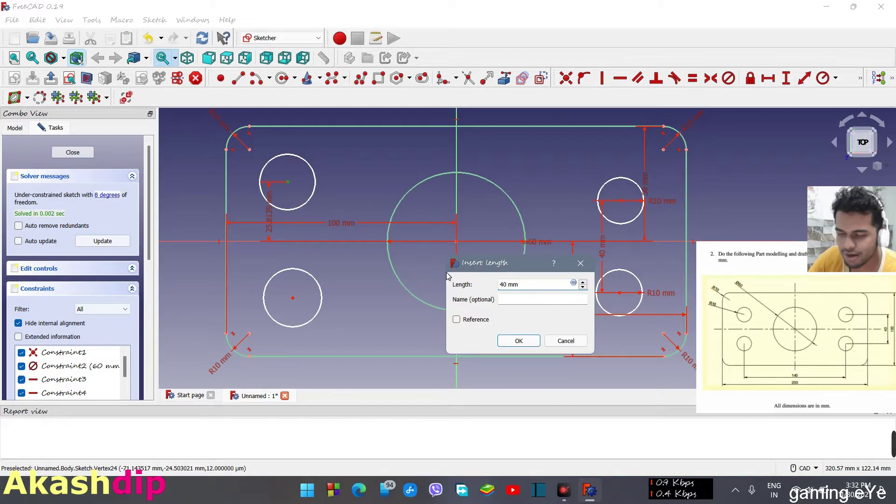
key(Return)
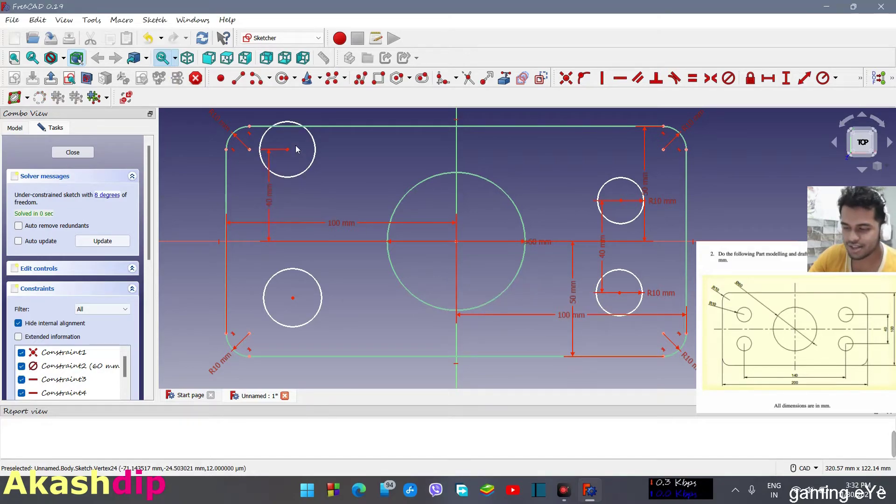
click(38, 16)
click(43, 35)
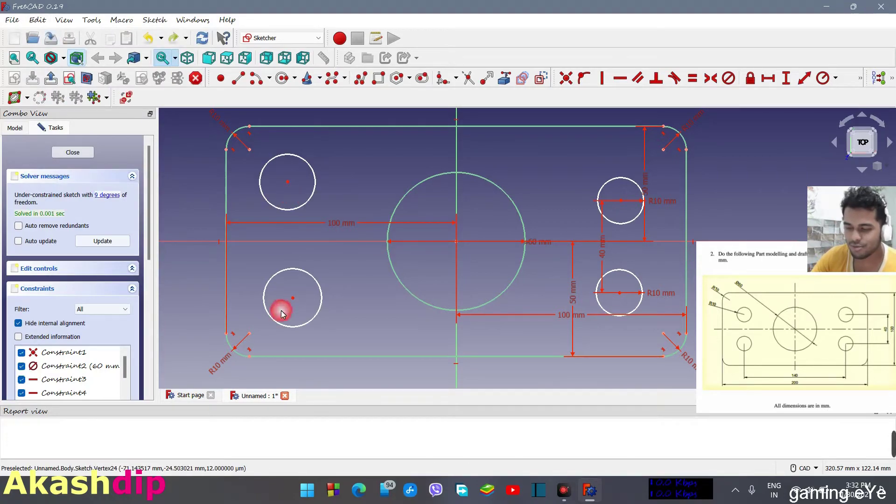
- Space the left-hand circle centres 40 mm apart and give both circles R10 mm
click(288, 182)
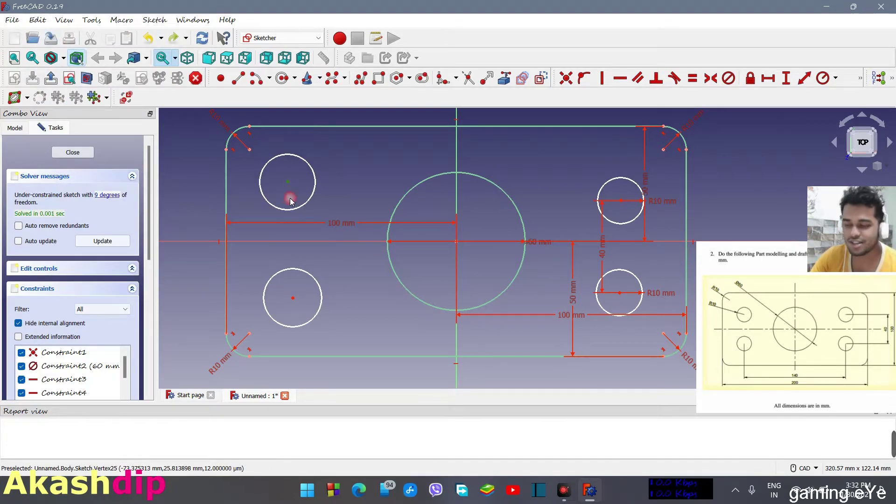
click(294, 299)
click(786, 78)
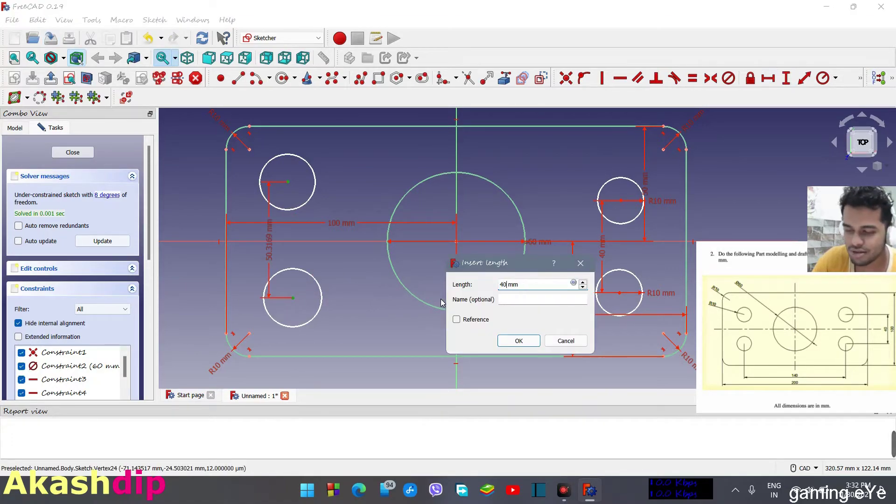
text(0)
key(Return)
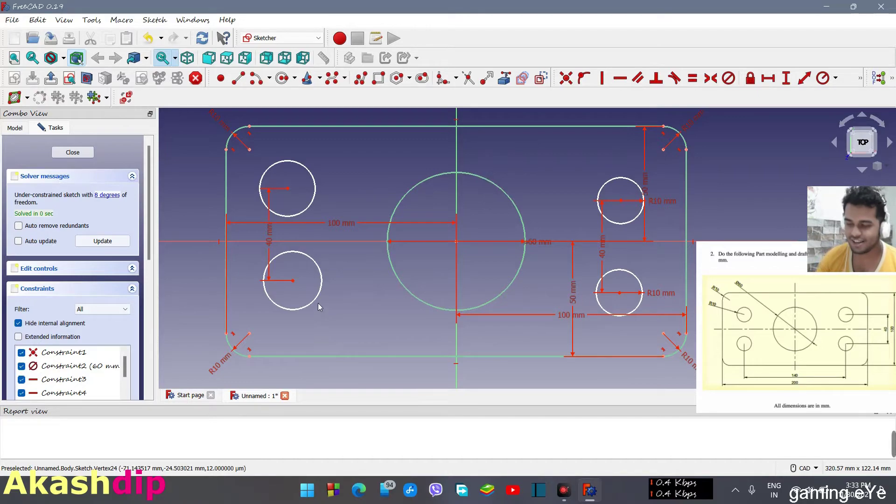
click(317, 300)
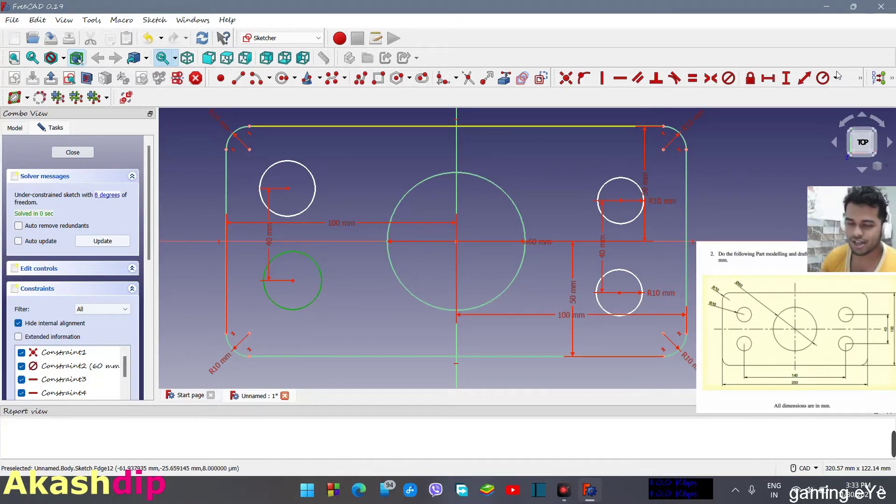
click(823, 78)
text(10)
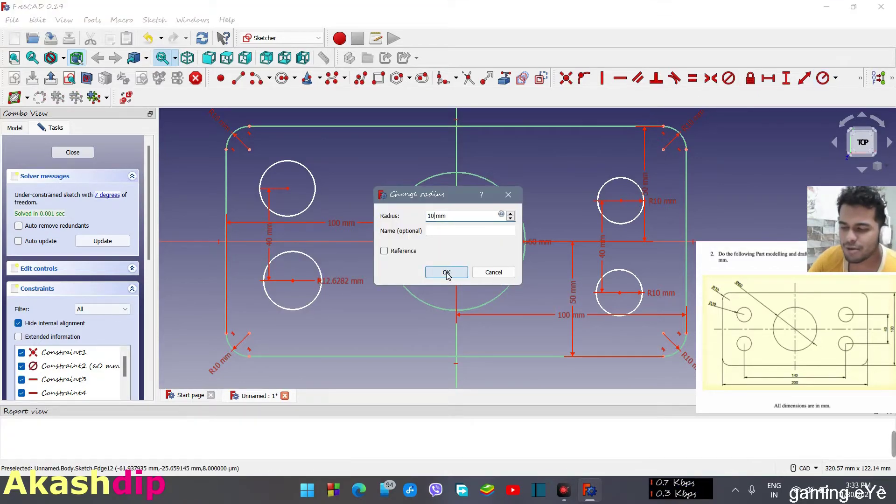
click(447, 272)
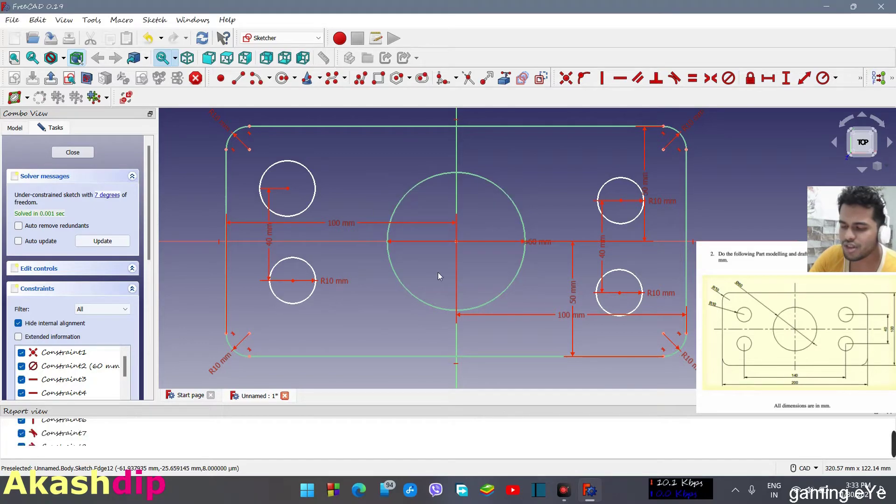
click(270, 180)
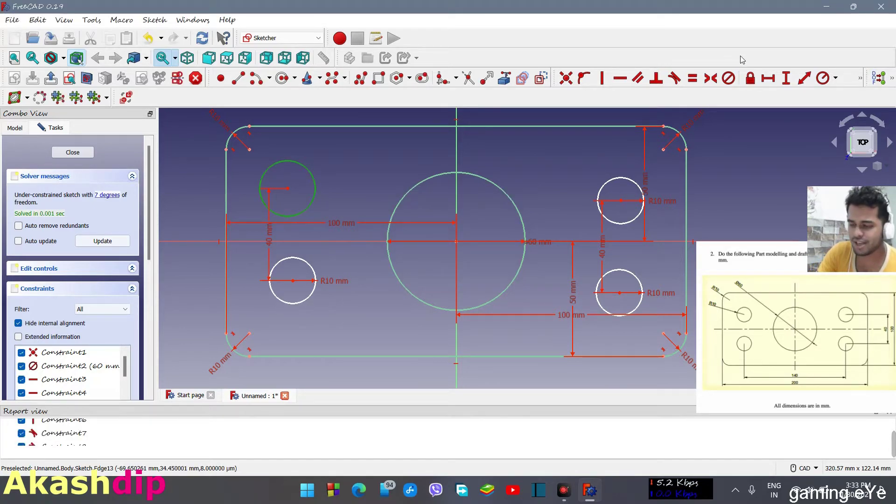
click(823, 78)
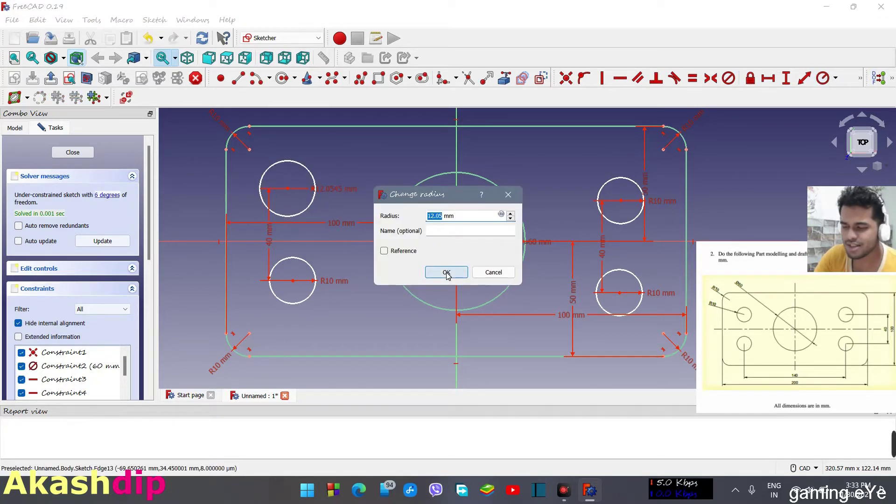
click(446, 273)
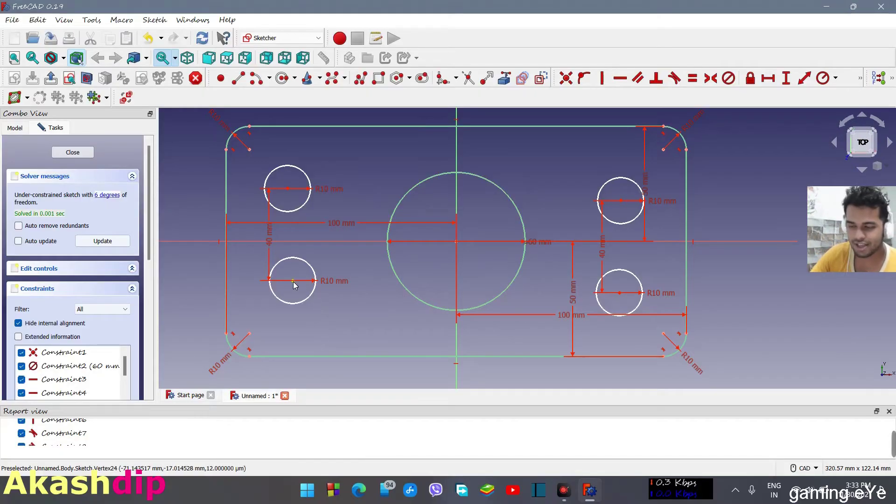
click(293, 280)
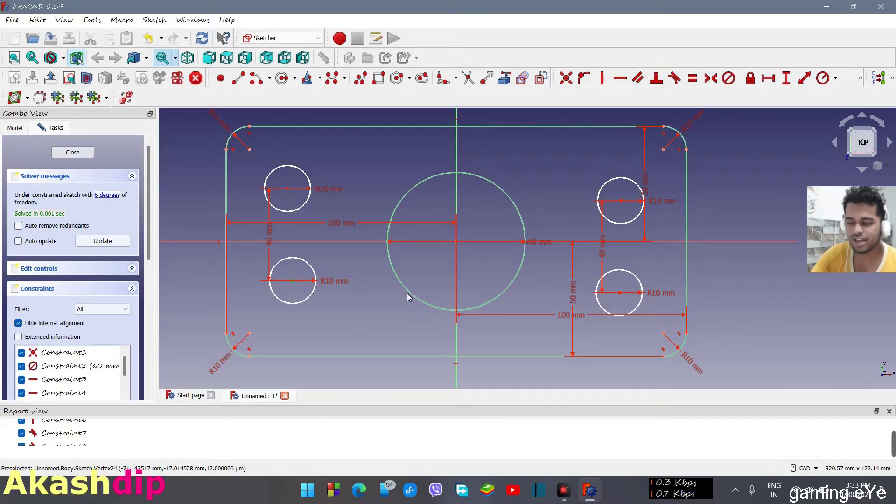
click(620, 294)
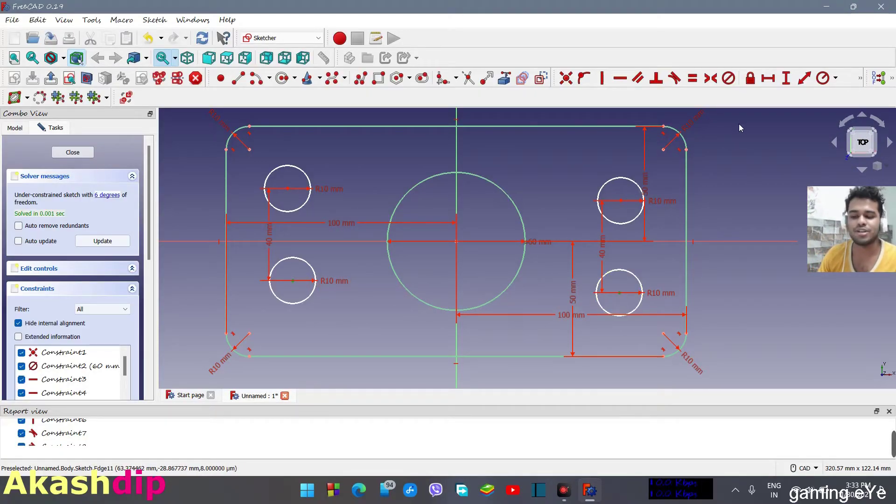
click(823, 78)
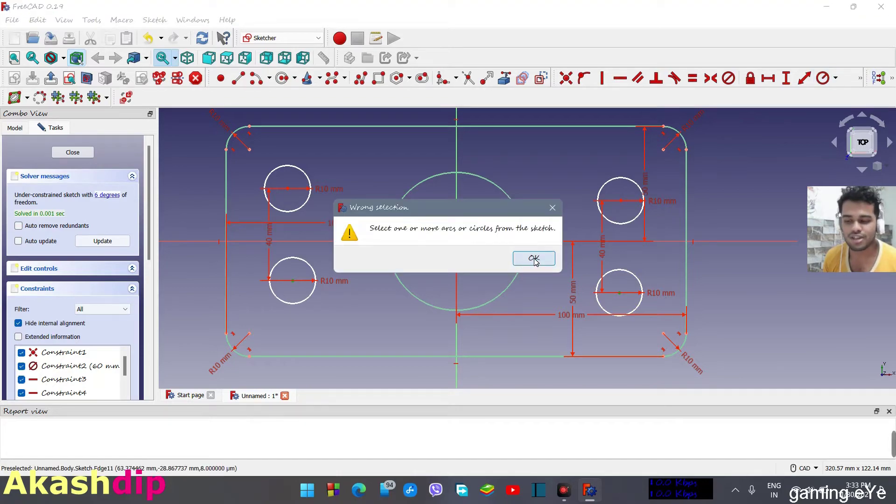
click(523, 262)
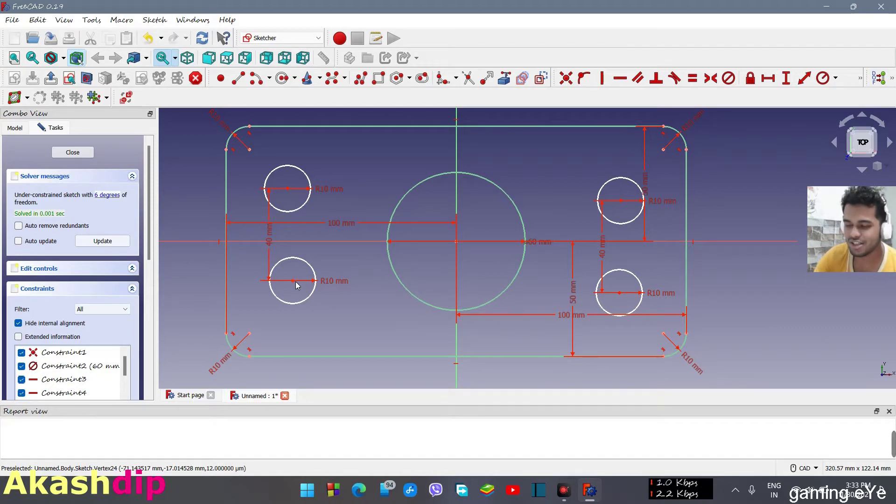
click(304, 496)
text(cal)
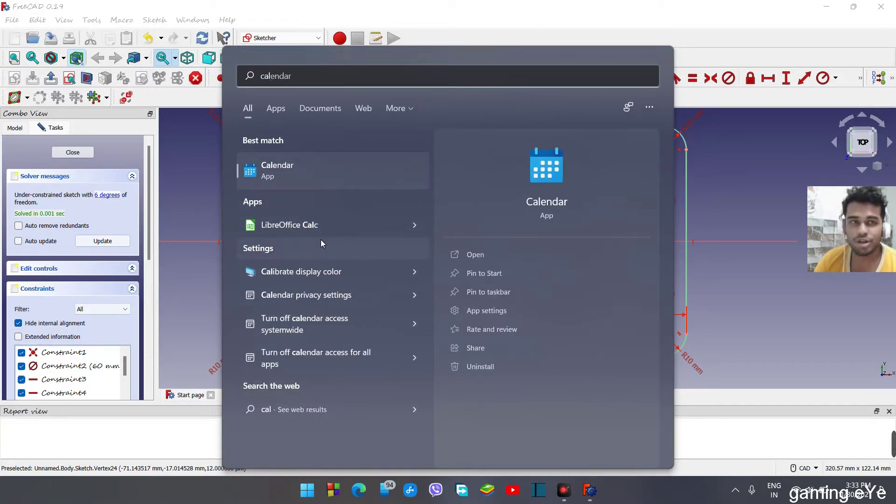
text(cu)
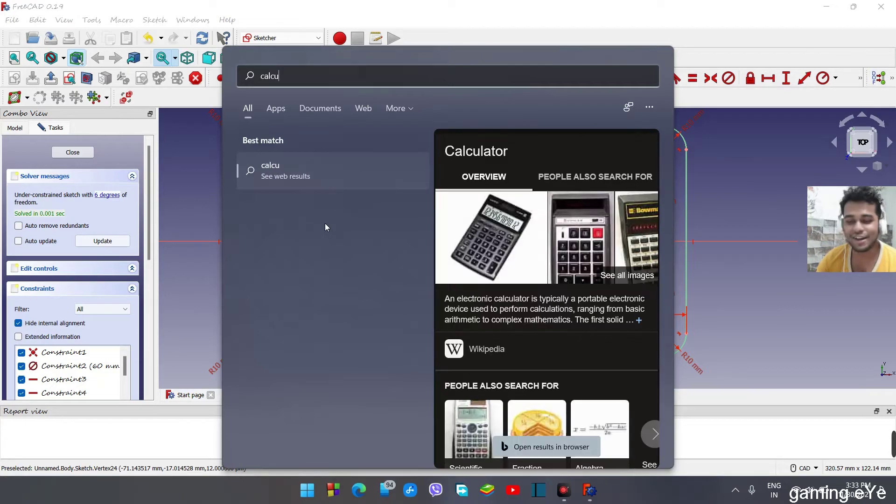
key(BackSpace)
key(BackSpace)
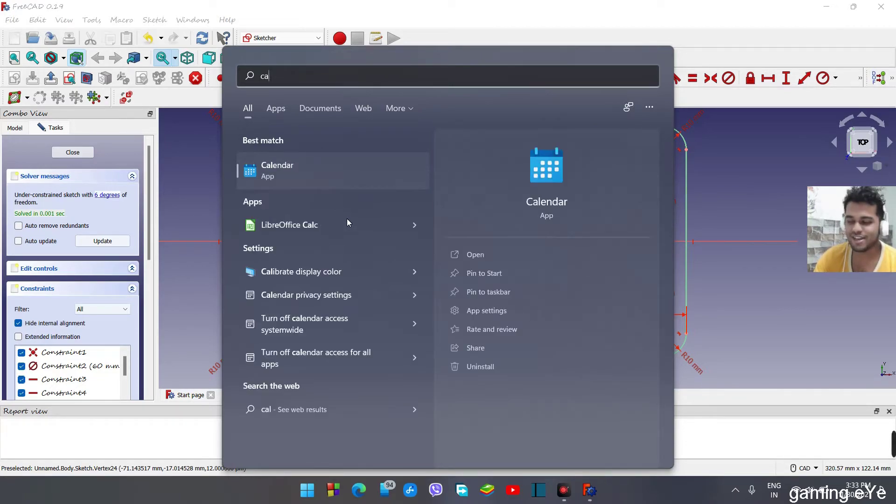
key(BackSpace)
key(BackSpace)
click(276, 108)
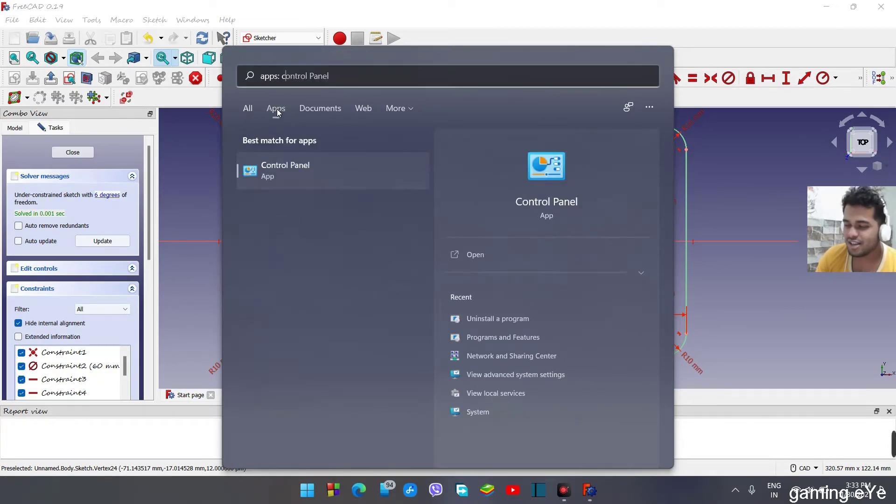
scroll(289, 270, down, 3)
key(Escape)
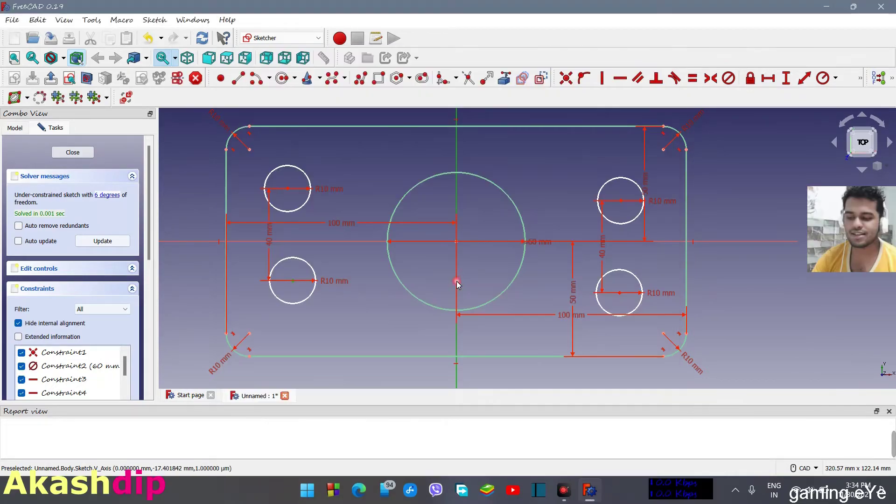
- Undo the conflicting Horizontal constraint on the top edge
click(620, 78)
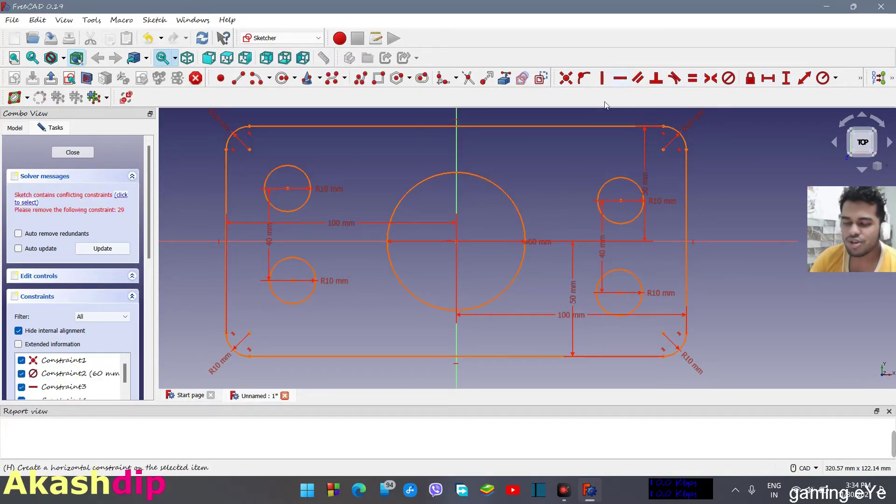
click(38, 19)
click(52, 41)
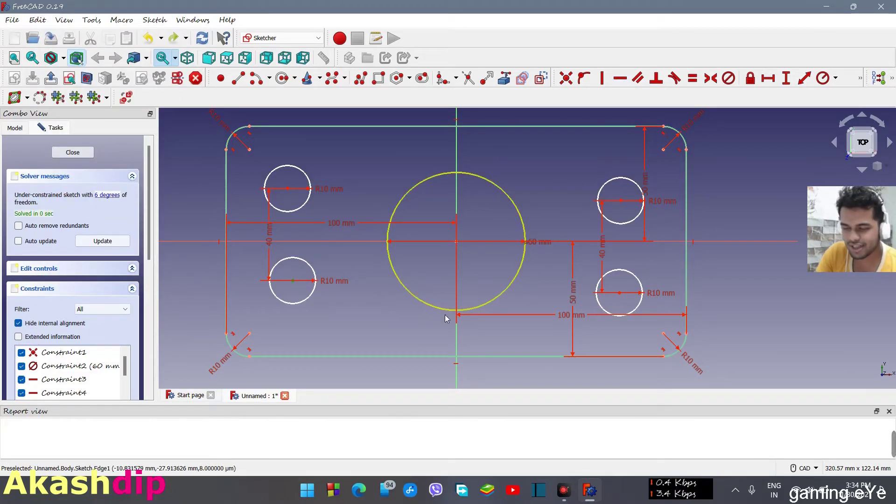
- Place both left holes 70 mm horizontally from the vertical axis
click(786, 78)
click(293, 281)
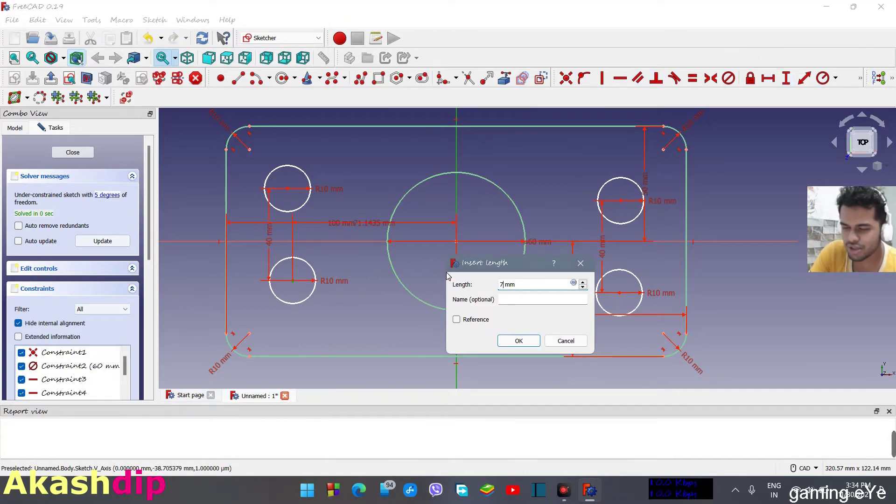
key(Return)
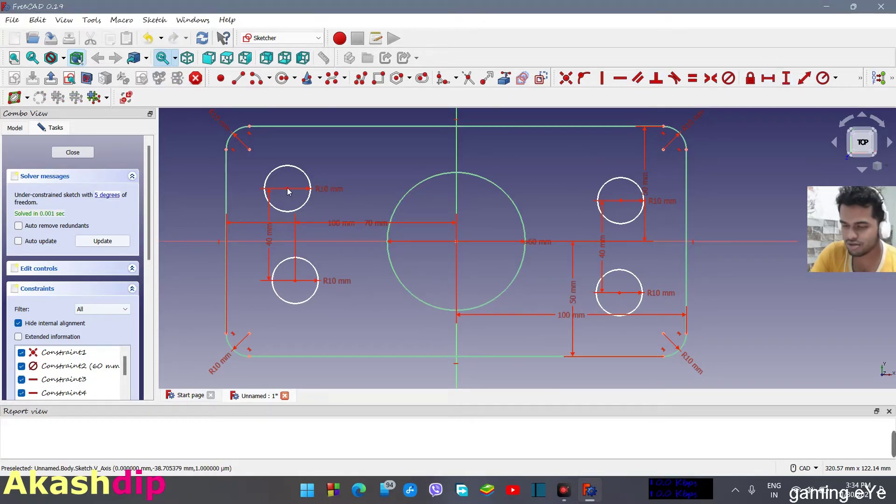
click(458, 184)
click(769, 78)
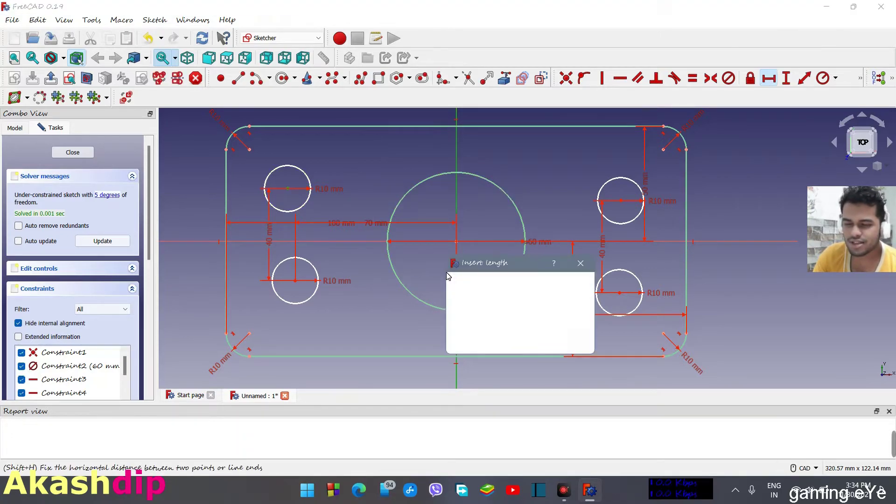
text(70)
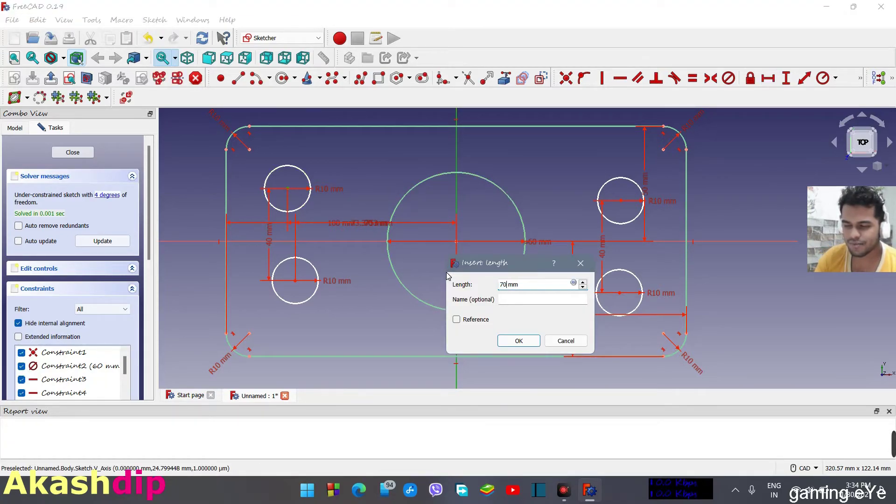
key(Return)
- Place the upper-right and lower-right holes 70 mm horizontally from the vertical axis
click(621, 200)
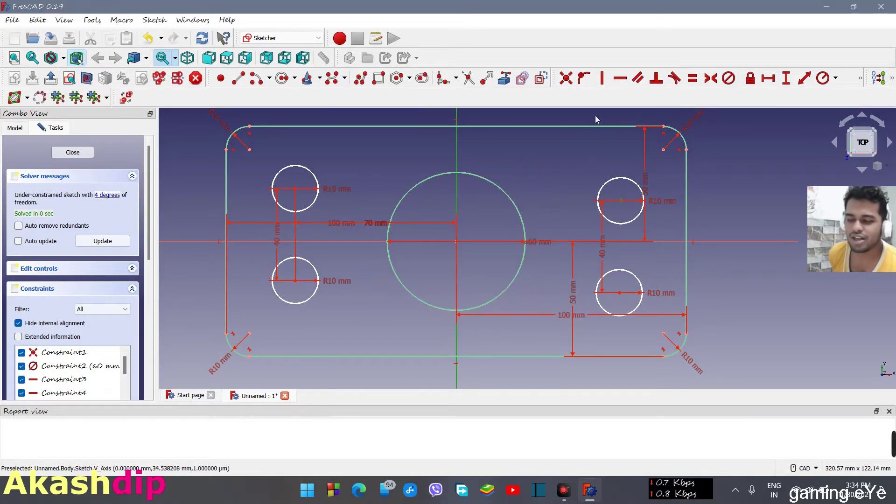
click(768, 78)
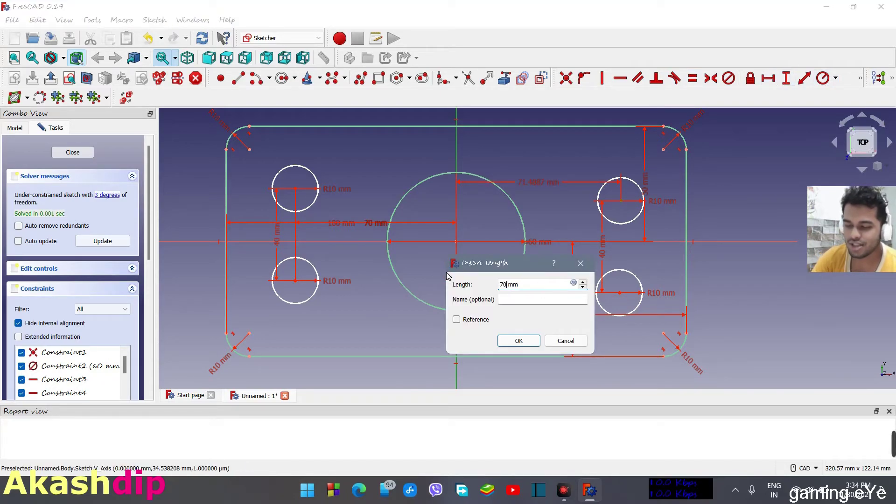
key(Return)
click(619, 292)
click(467, 323)
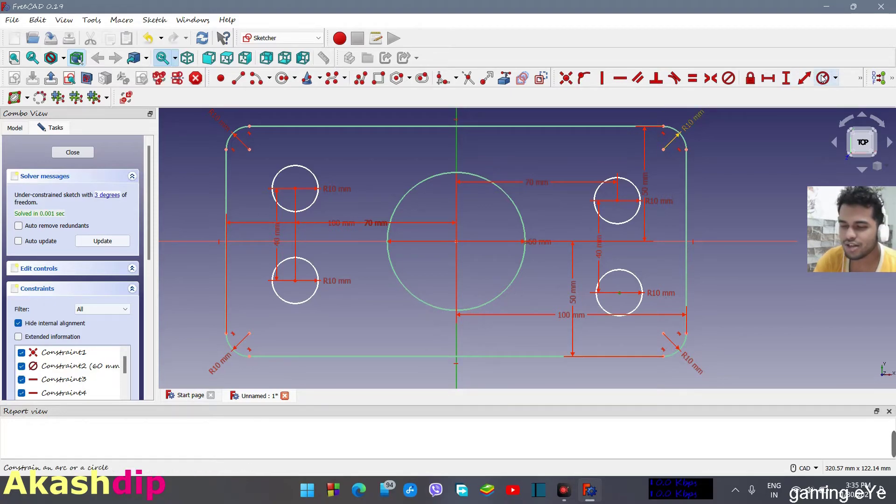
click(768, 79)
text(70)
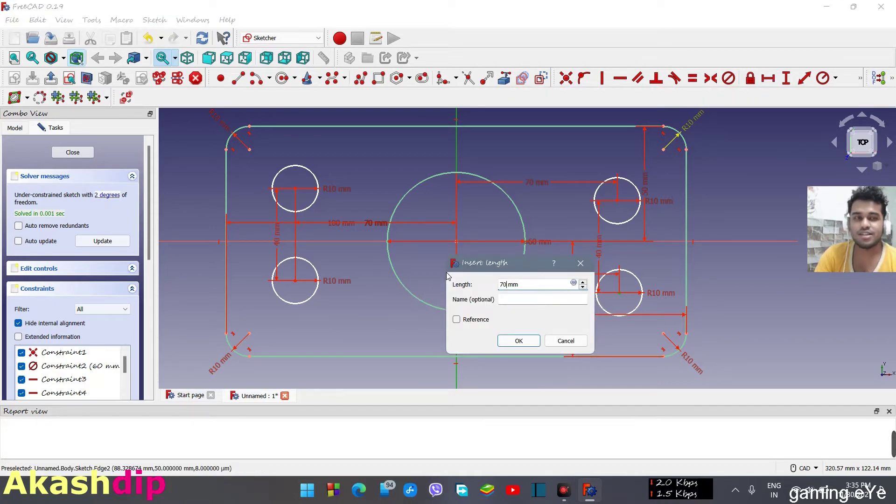
key(Return)
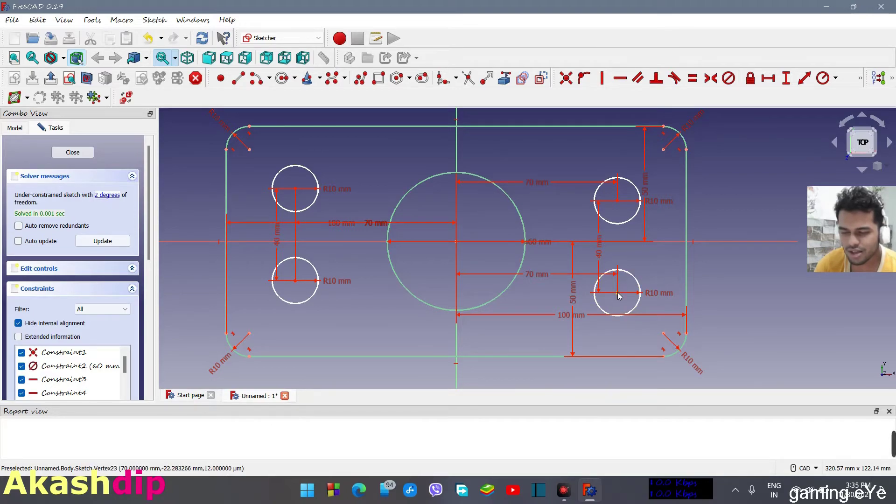
- Constrain the right and left hole pairs 20 mm vertically from the horizontal axis
click(621, 242)
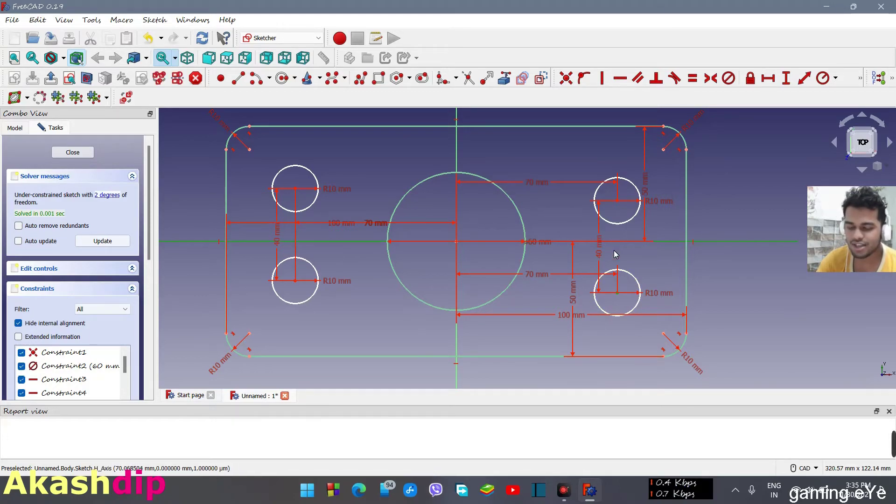
click(786, 80)
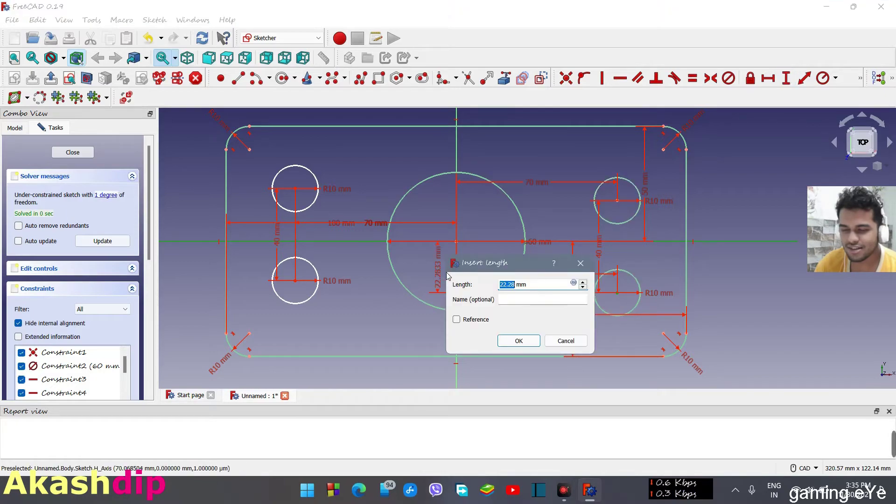
key(Return)
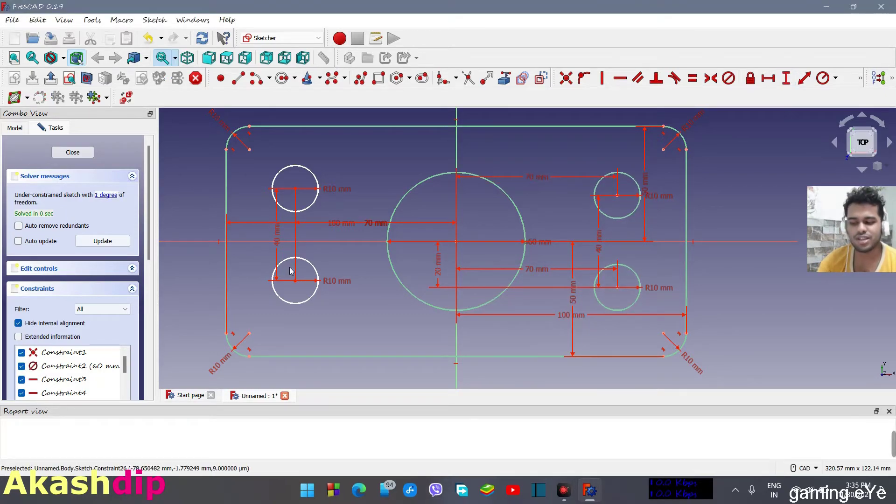
click(298, 279)
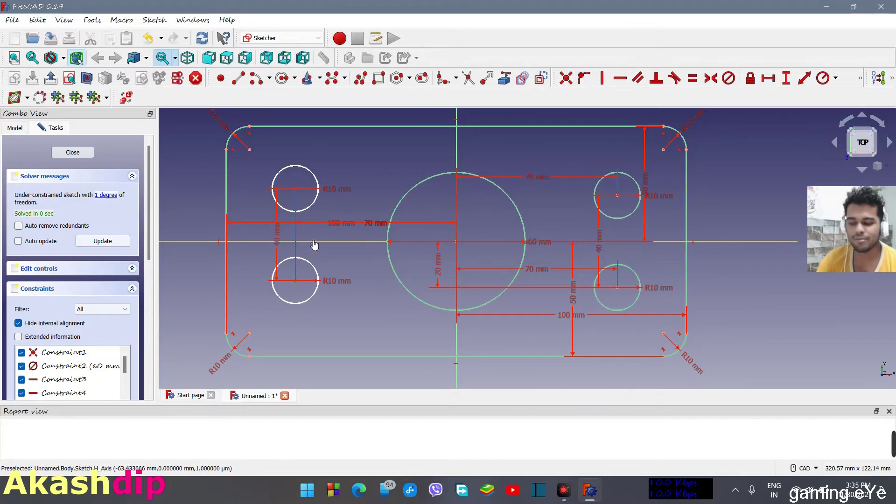
click(310, 242)
click(787, 79)
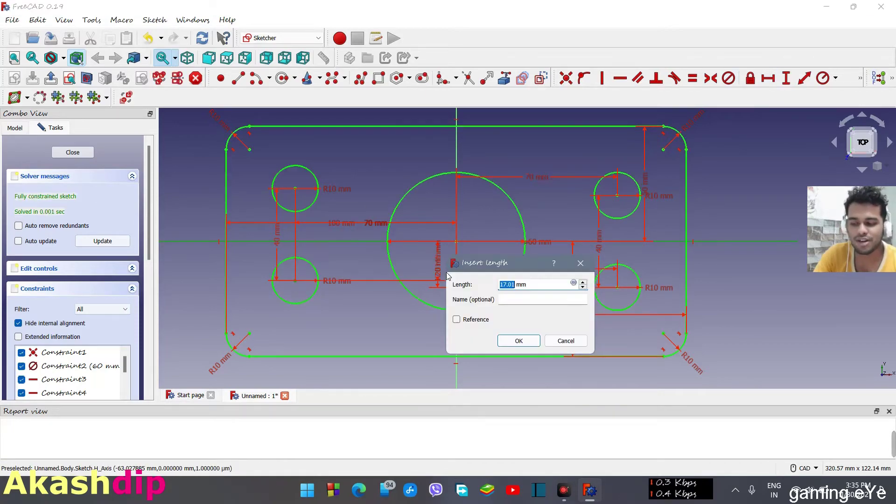
text(20)
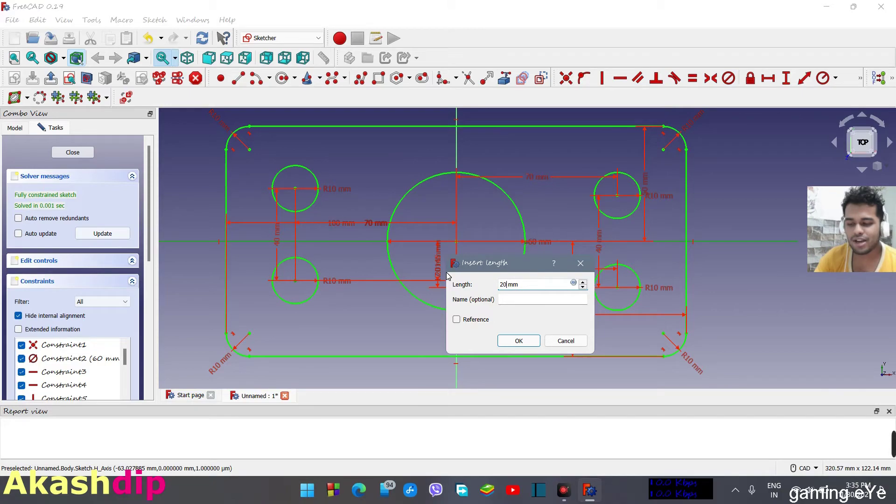
key(Return)
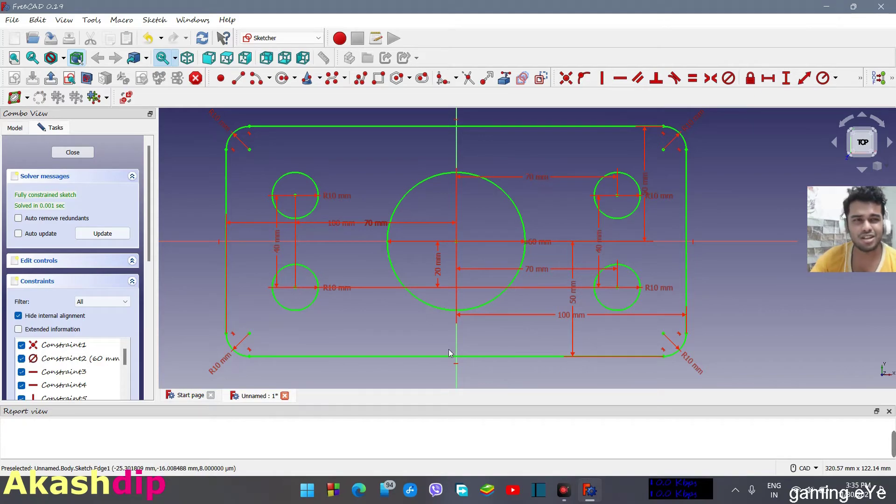
click(13, 21)
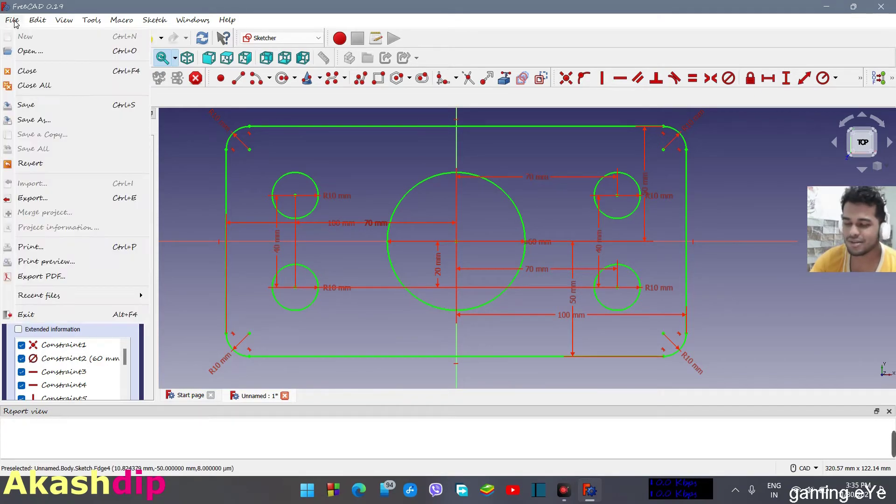
- Save the document as freeCAD2 on the Desktop
click(52, 120)
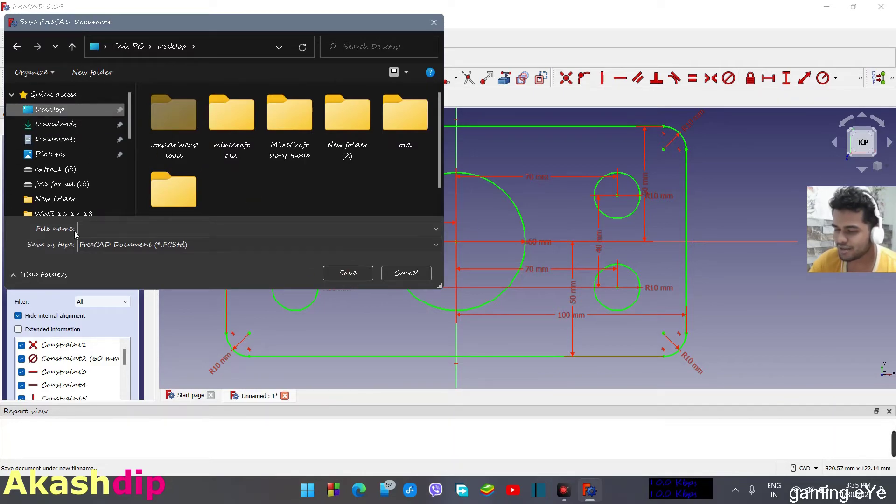
click(91, 229)
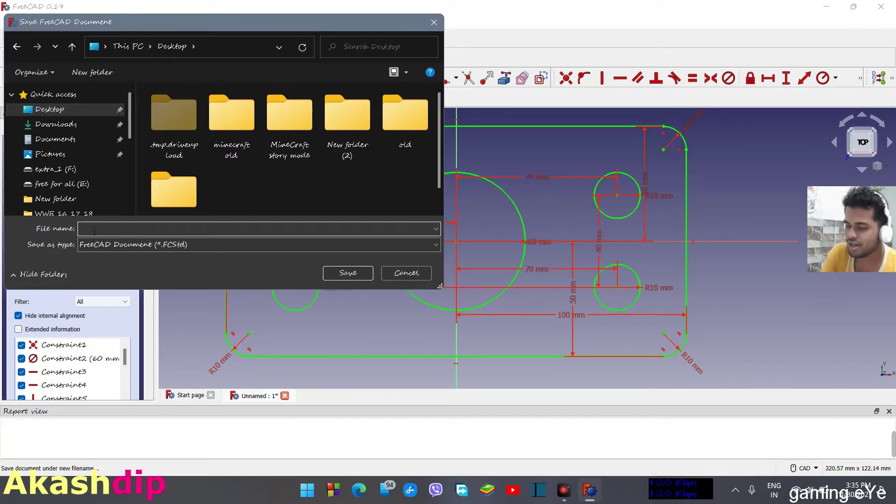
text(free)
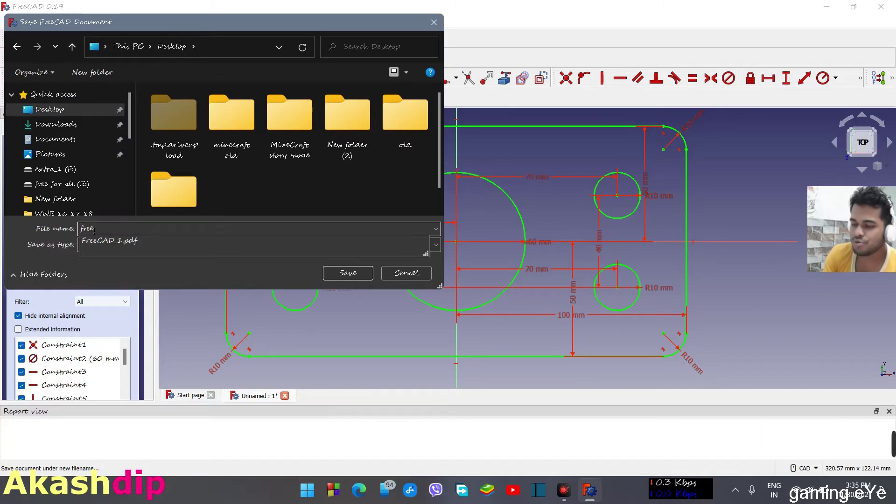
text(CAD2)
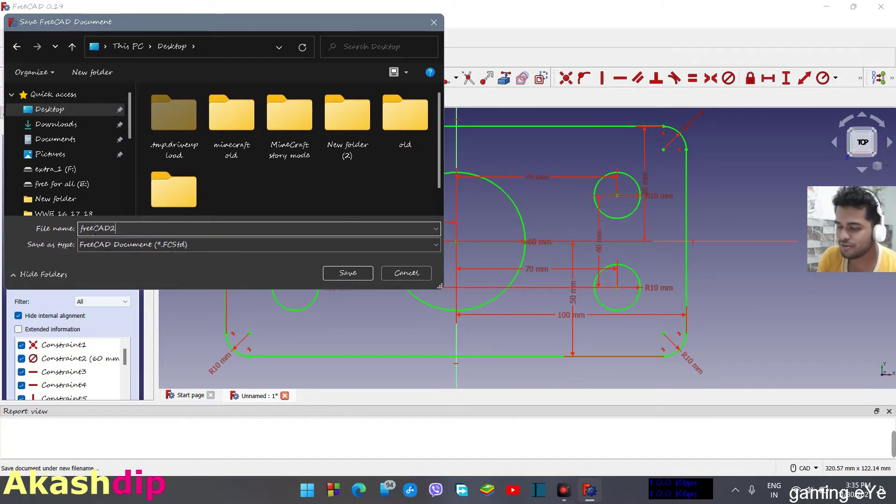
click(364, 273)
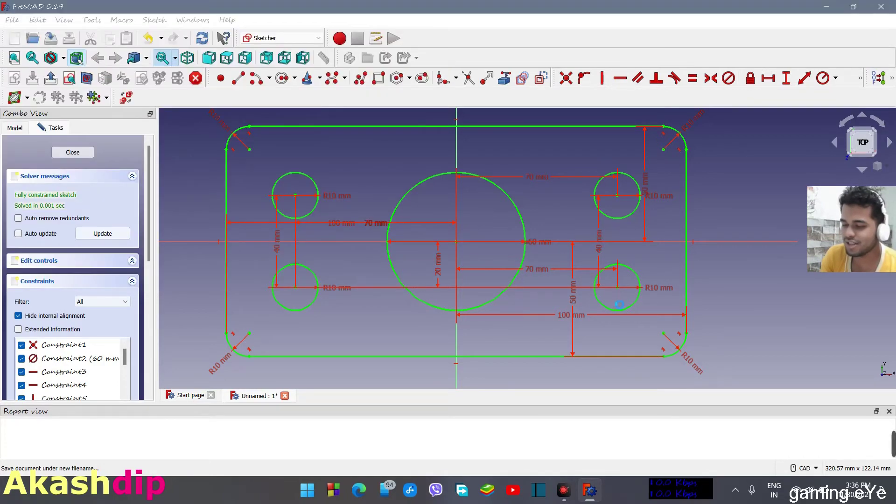
- Pad the plate sketch to 10 mm length, cutting the five holes through
click(311, 42)
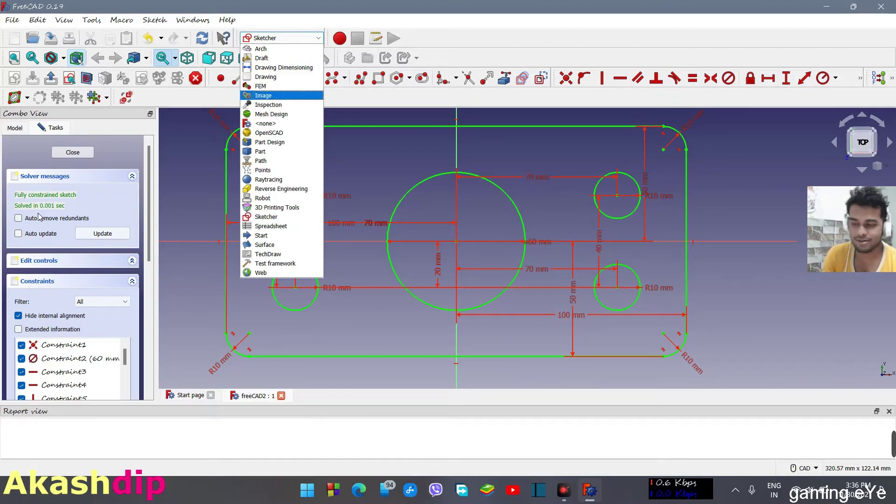
click(79, 154)
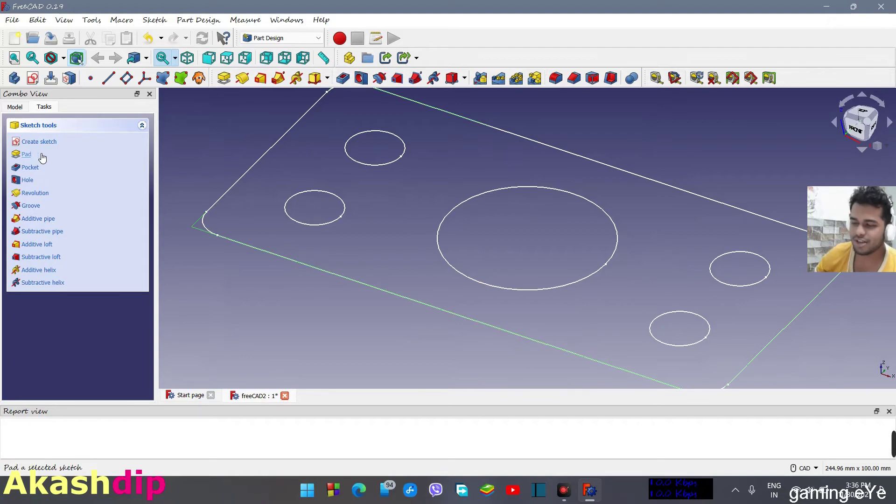
click(27, 155)
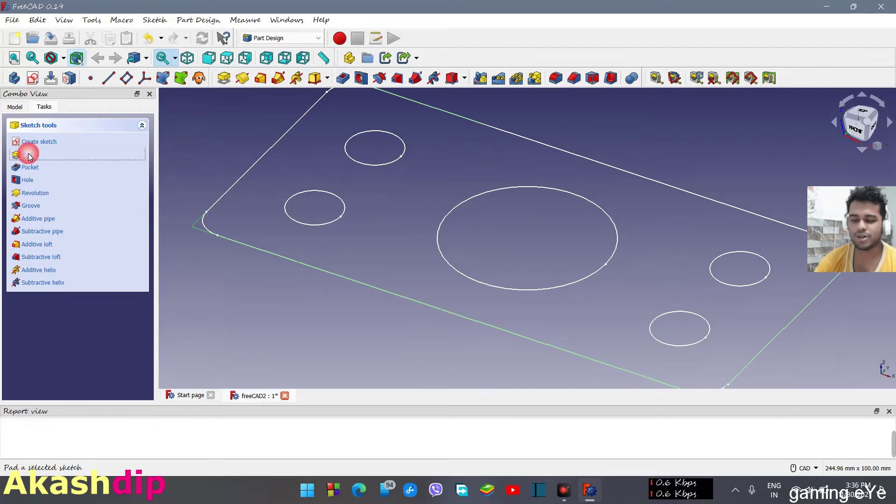
scroll(465, 239, down, 2)
scroll(465, 239, down, 1)
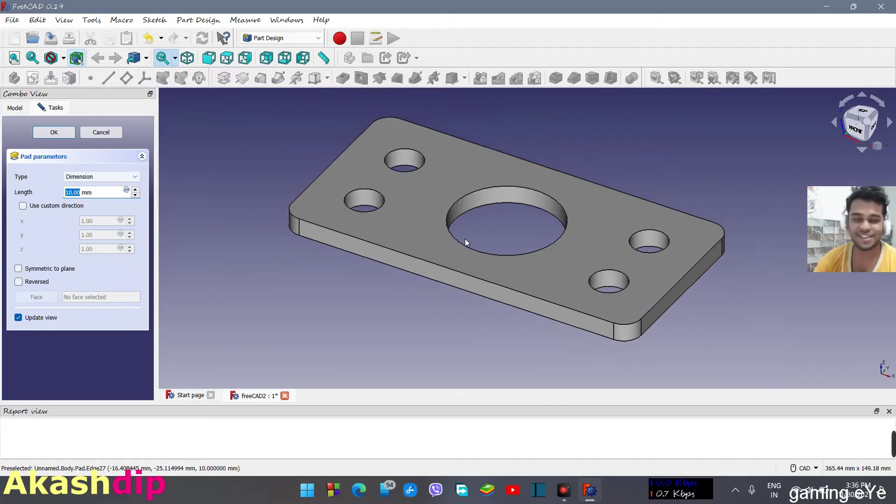
scroll(465, 239, down, 1)
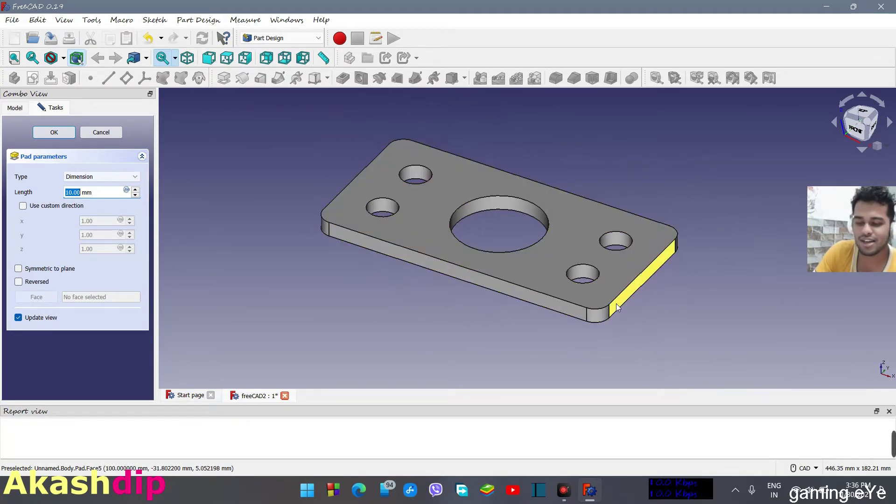
scroll(575, 260, up, 2)
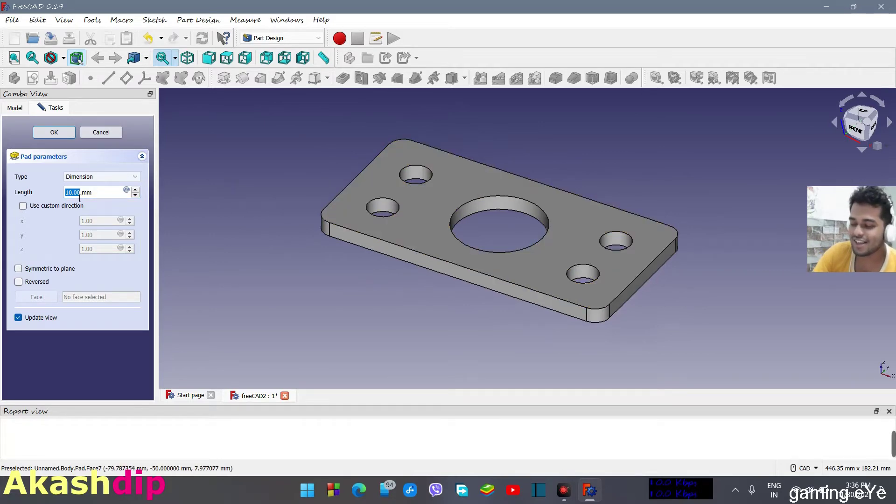
click(60, 132)
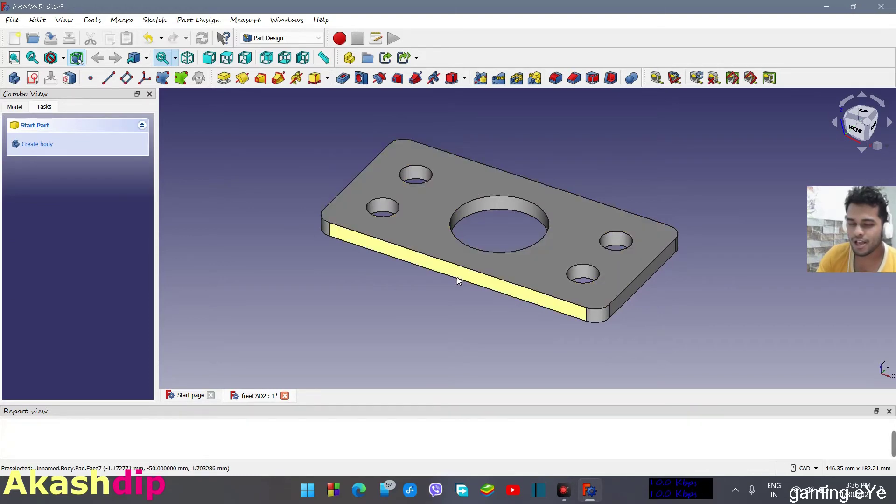
scroll(458, 278, up, 2)
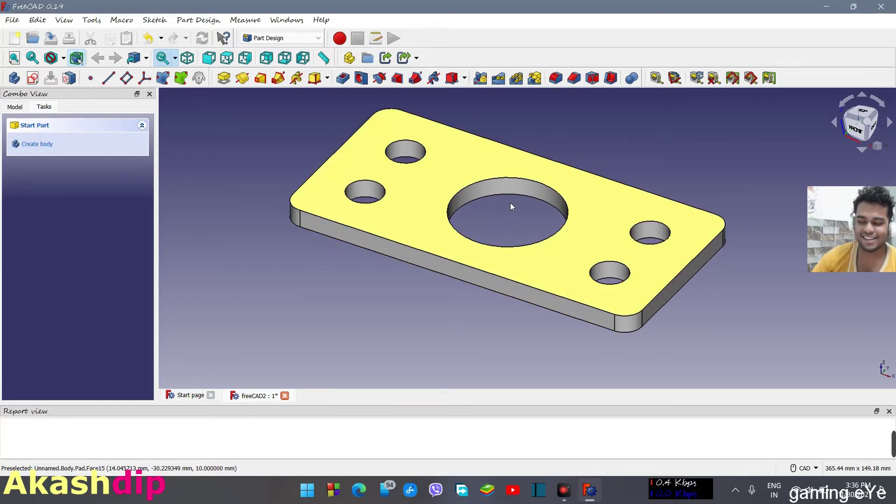
click(188, 58)
click(209, 59)
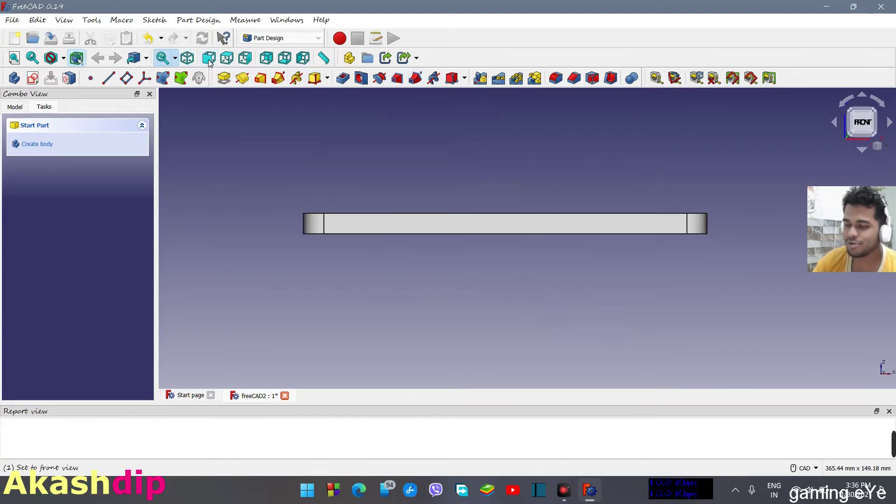
click(227, 60)
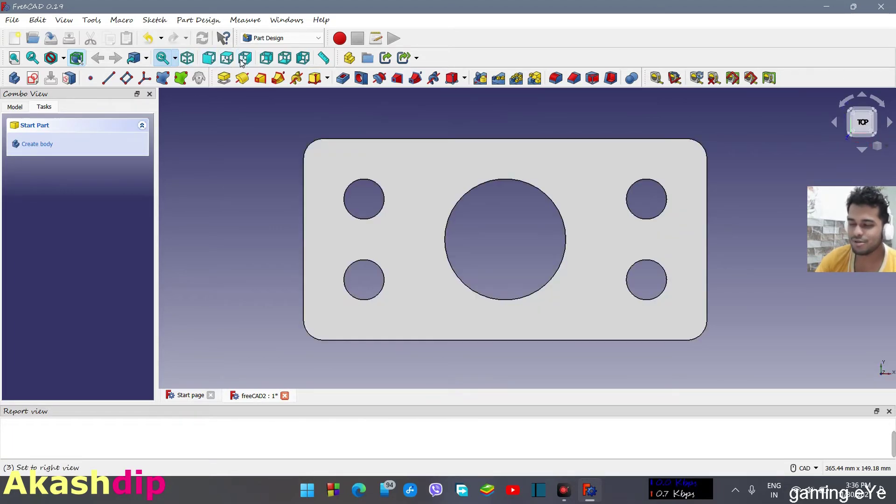
click(245, 59)
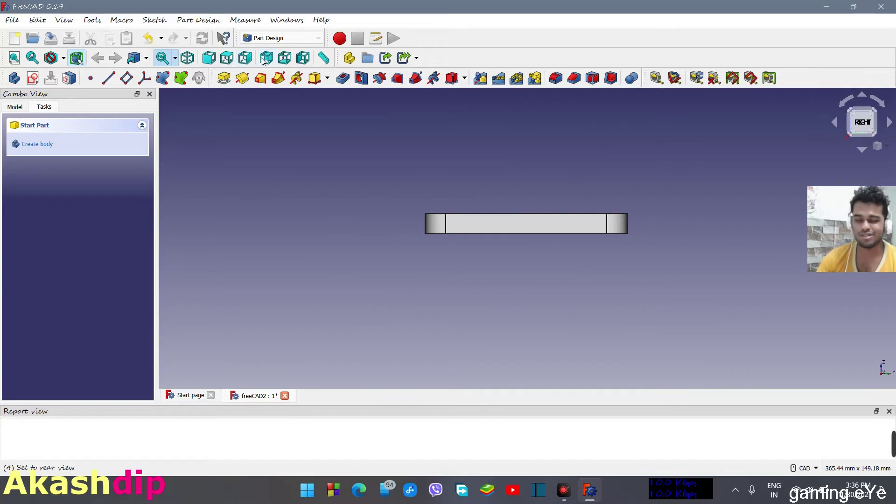
click(267, 58)
click(288, 57)
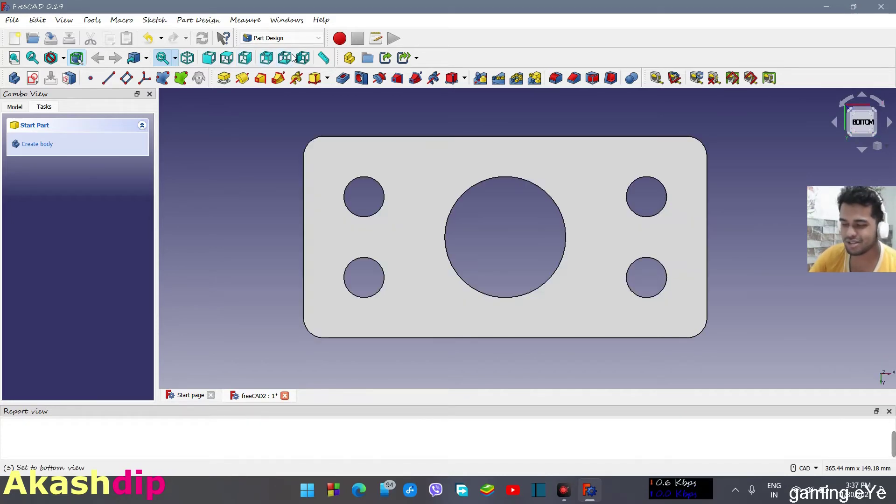
click(302, 61)
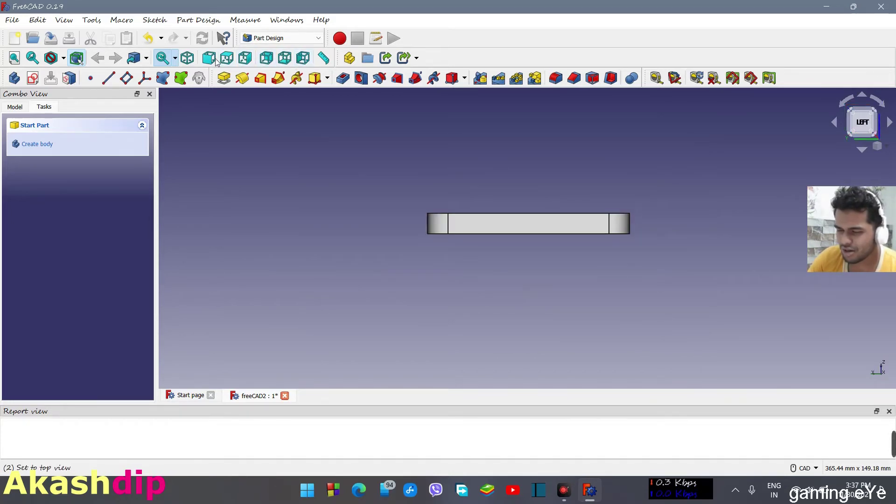
click(194, 61)
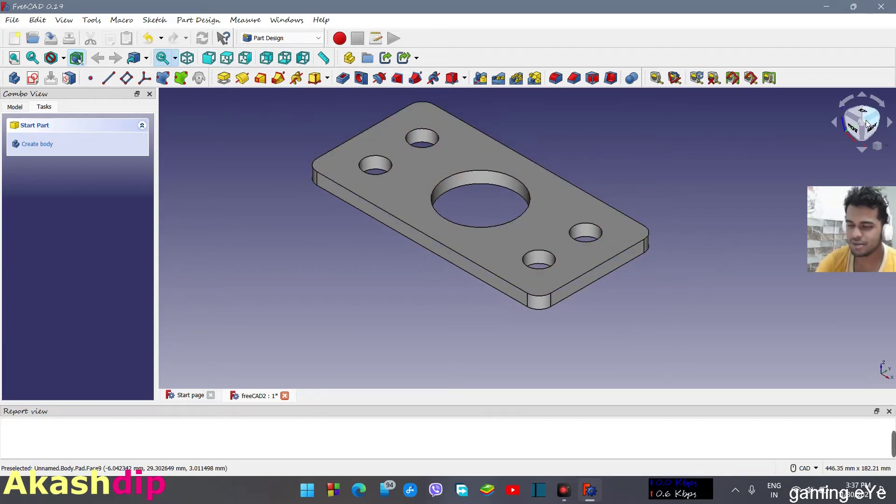
click(857, 138)
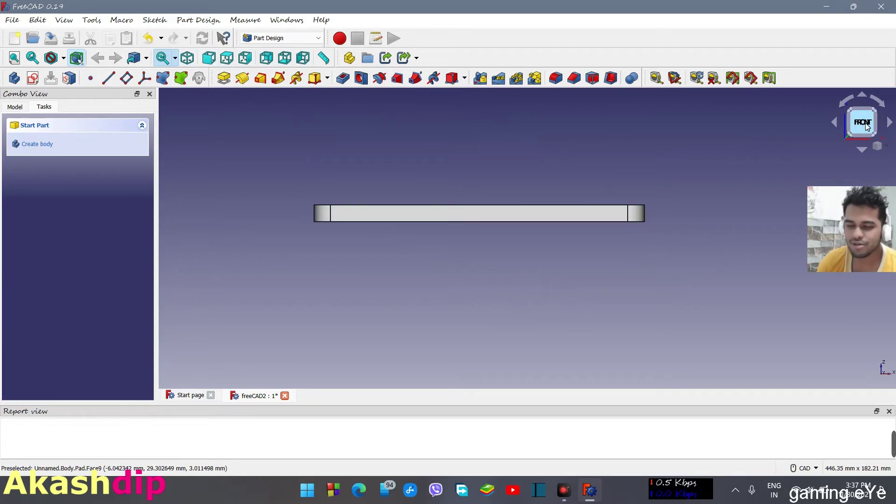
click(864, 134)
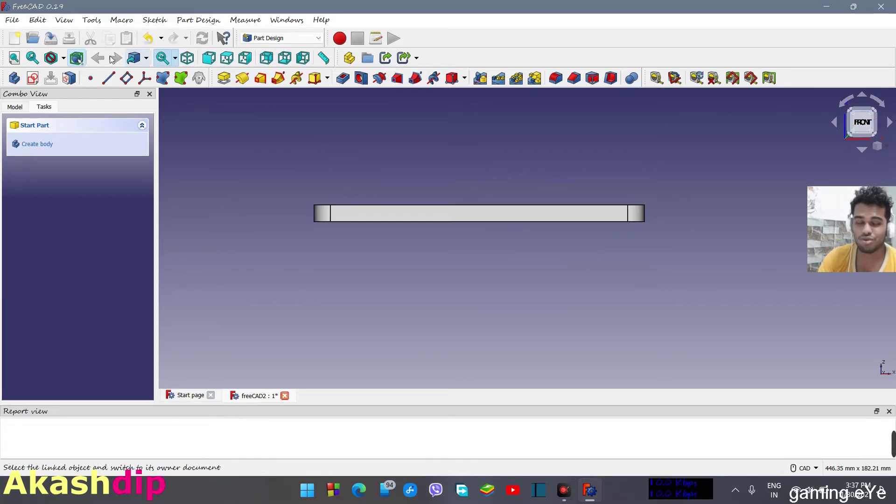
click(187, 57)
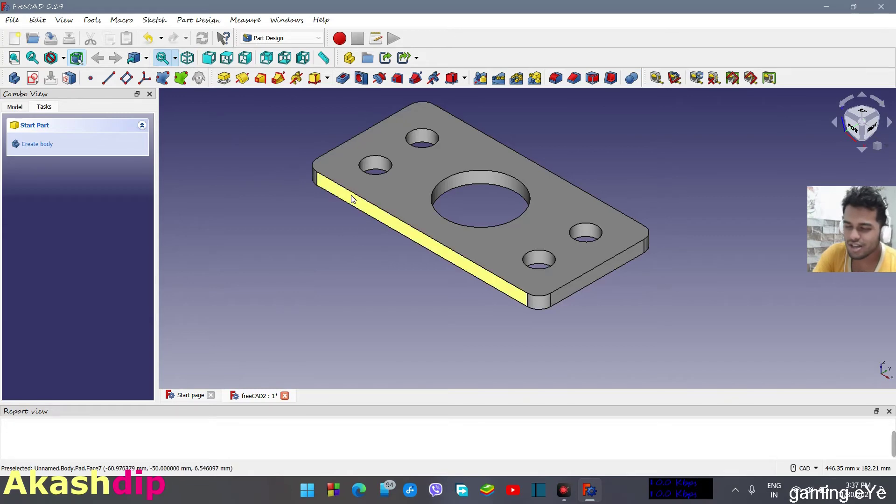
- Switch to TechDraw and insert a default A4 drawing page
click(319, 40)
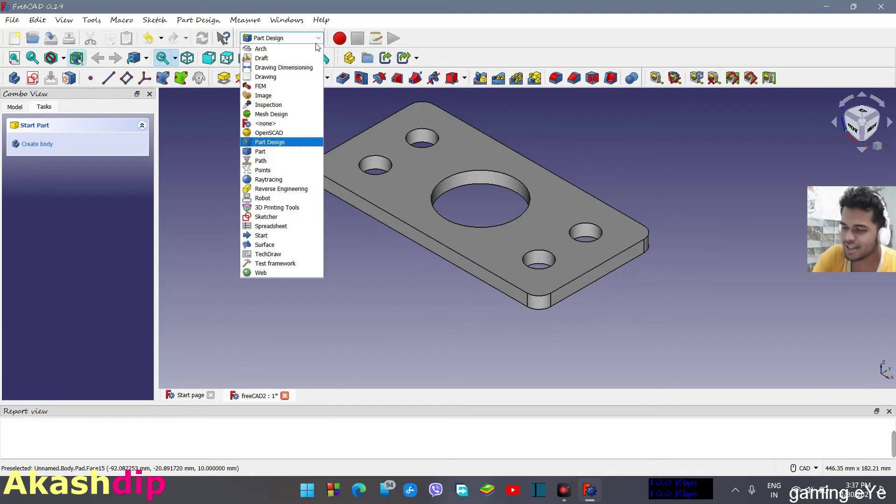
click(293, 255)
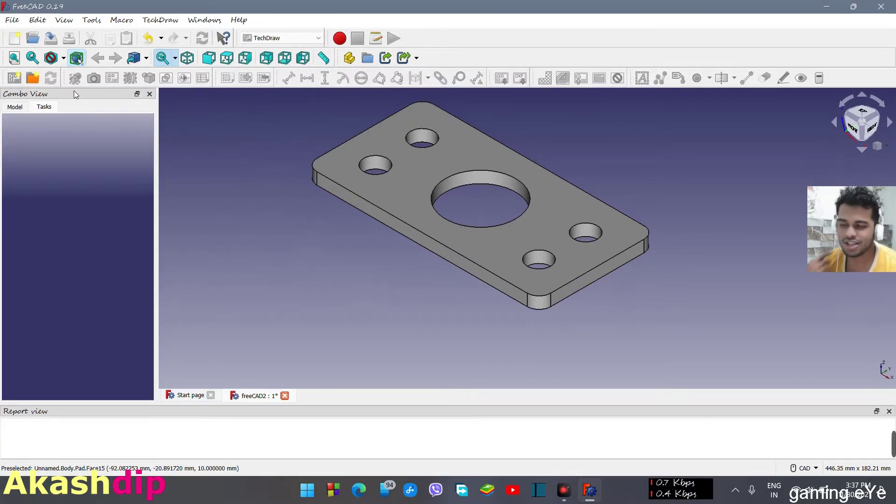
click(16, 78)
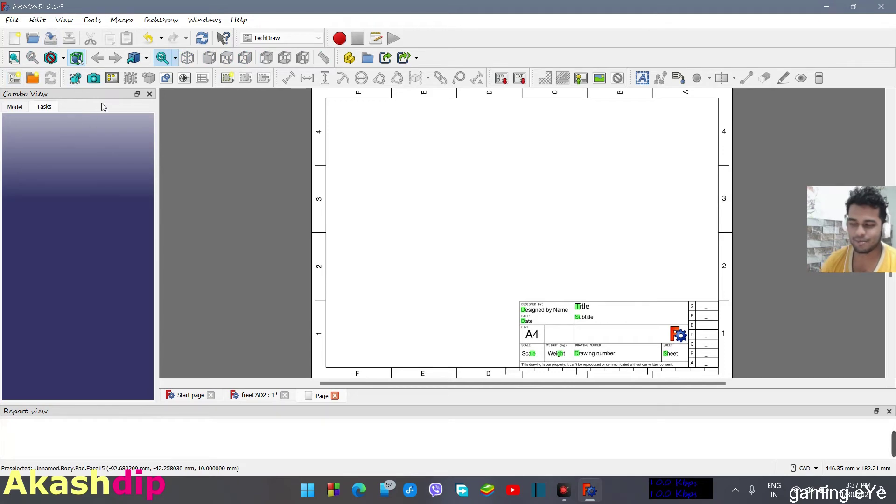
- Dismiss the wrong-selection warning and select Pad in the model tree as view source
click(75, 78)
click(533, 260)
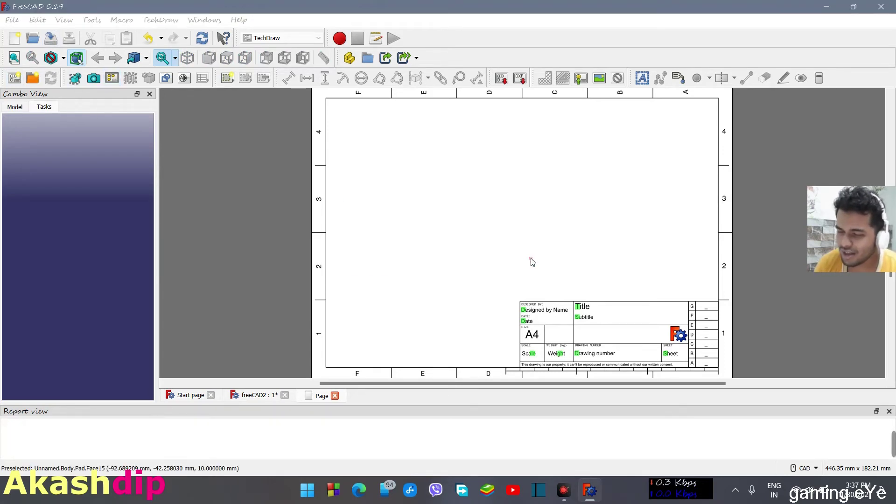
click(14, 107)
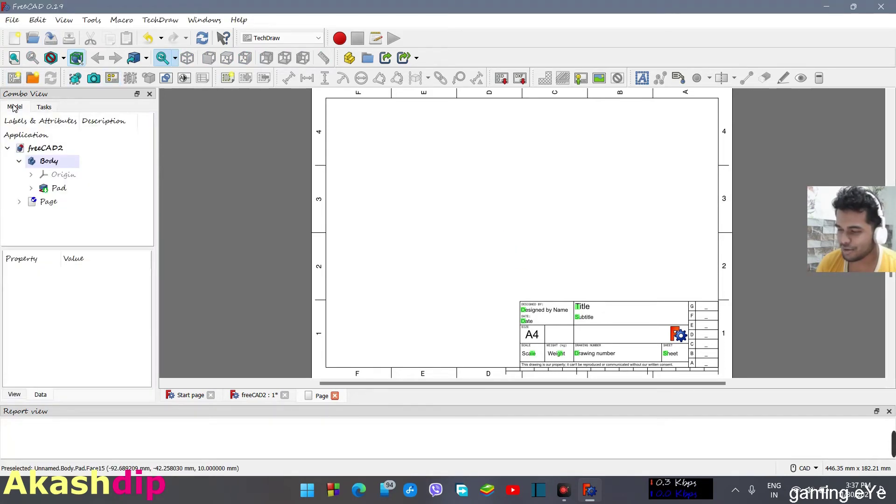
click(59, 188)
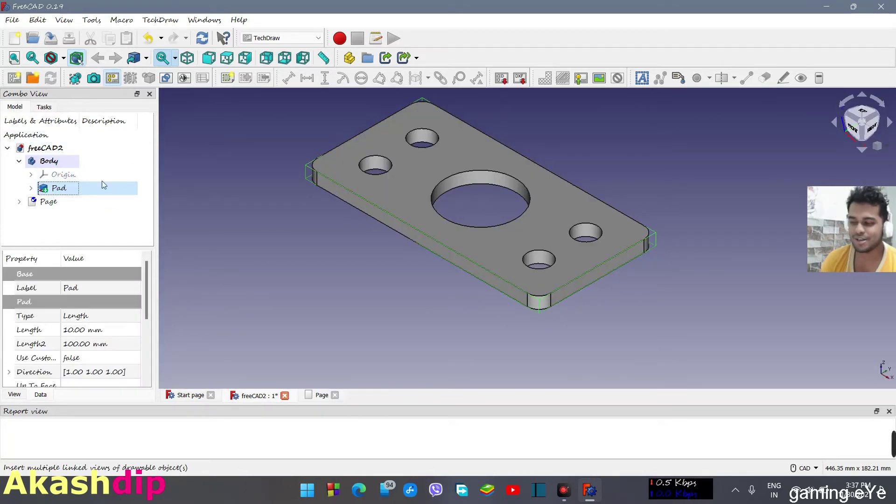
- Add left, top, bottom and three right-column secondary views to the projection group, then view the page
click(50, 340)
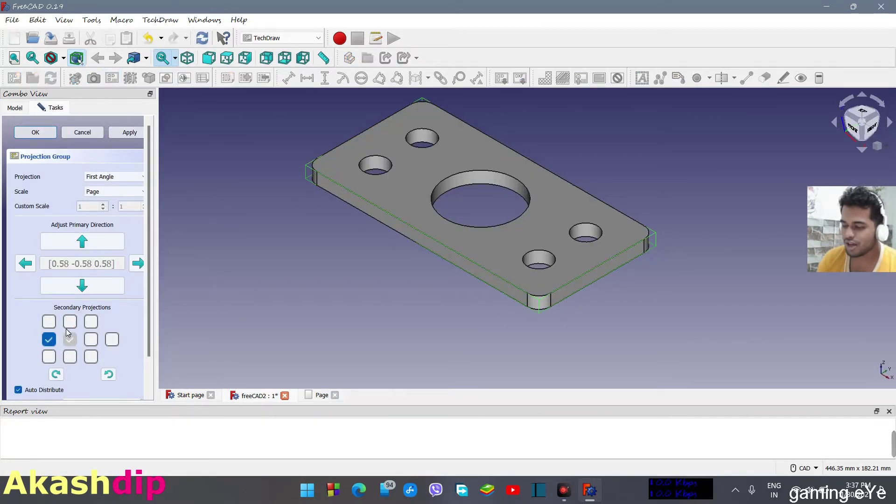
click(70, 323)
click(72, 357)
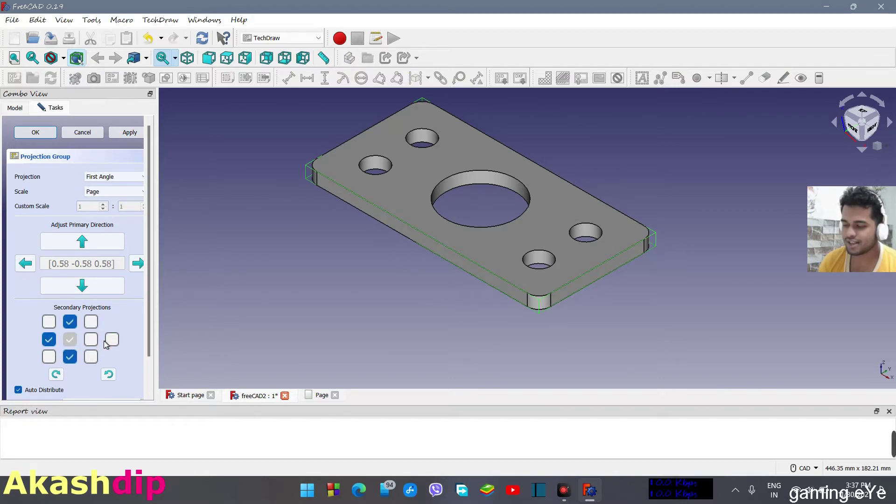
click(91, 323)
click(91, 339)
click(90, 356)
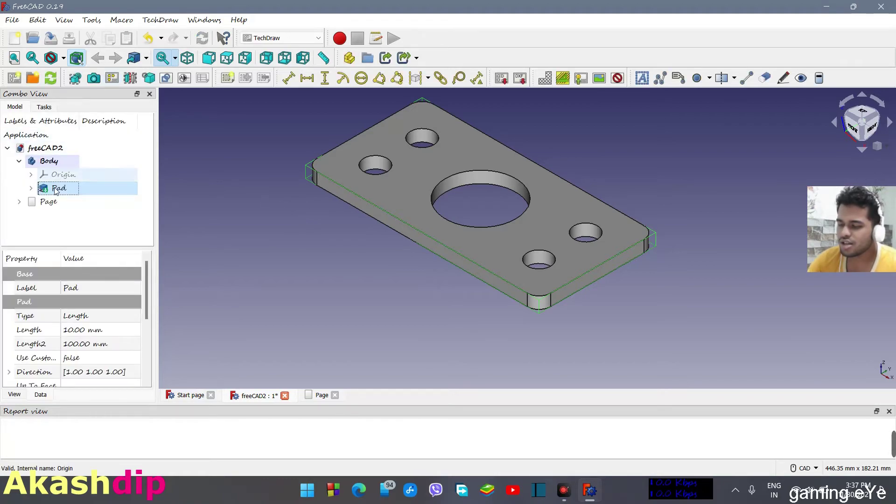
double_click(49, 202)
- Delete the extra isometric corner view from the drawing page
scroll(495, 232, up, 1)
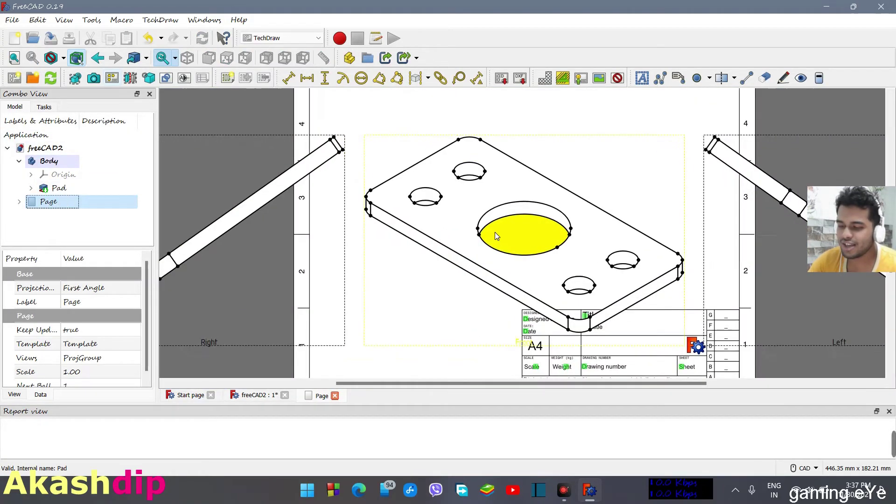
scroll(503, 232, down, 2)
scroll(503, 232, down, 1)
scroll(503, 232, down, 2)
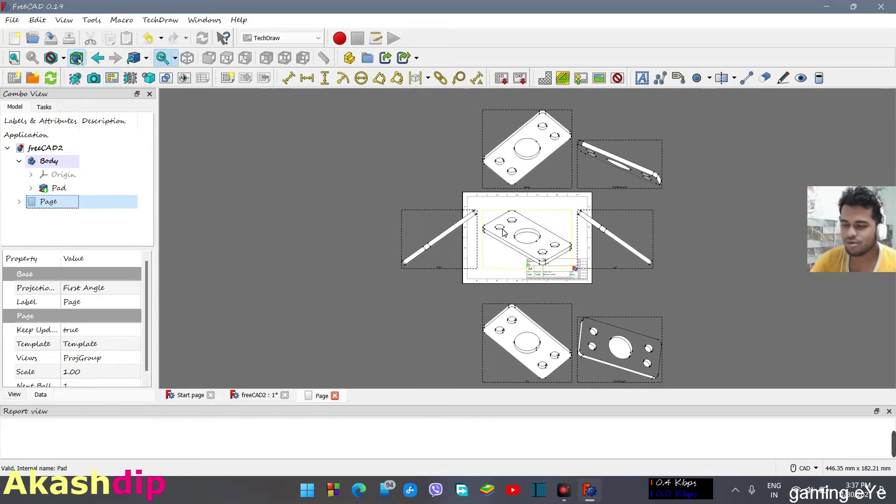
click(642, 166)
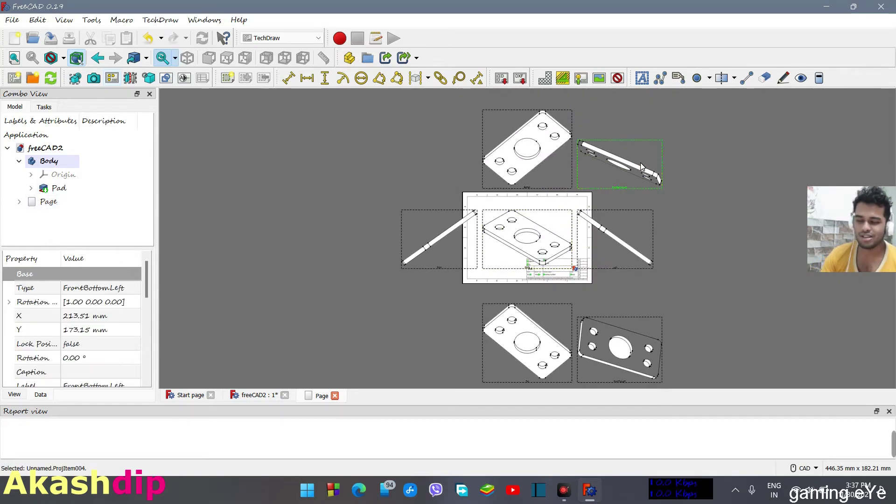
click(640, 175)
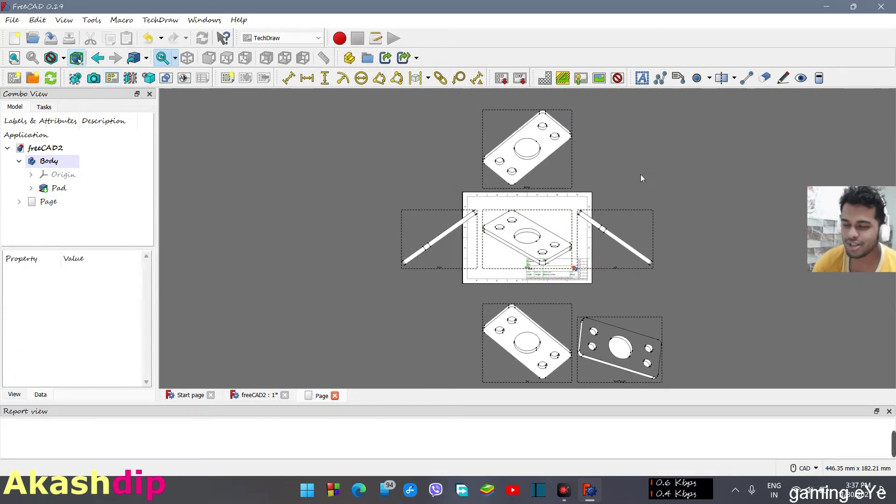
click(624, 344)
key(Delete)
- Delete the Top, Bottom, Left and Right views, leaving only Front
click(528, 325)
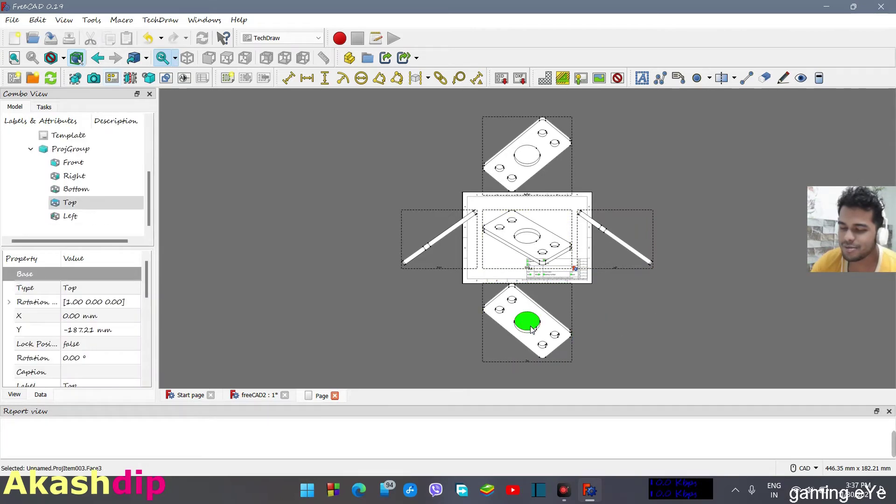
key(Delete)
click(528, 163)
key(Delete)
click(617, 239)
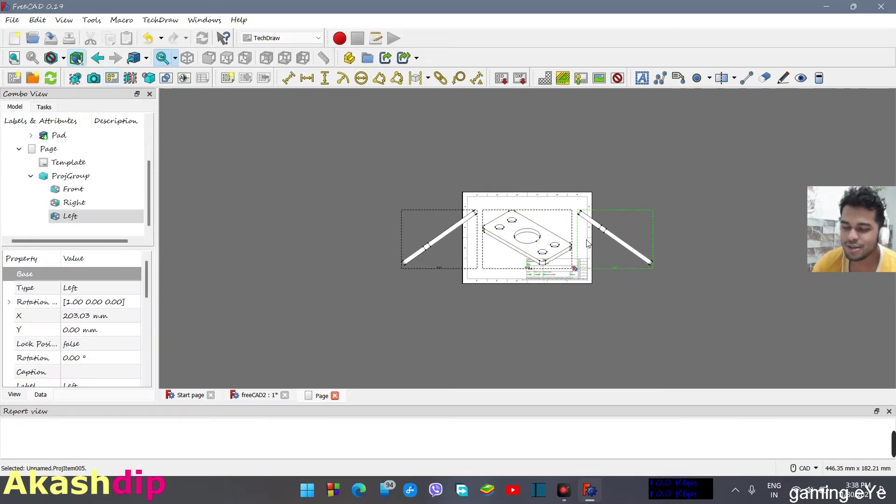
key(Delete)
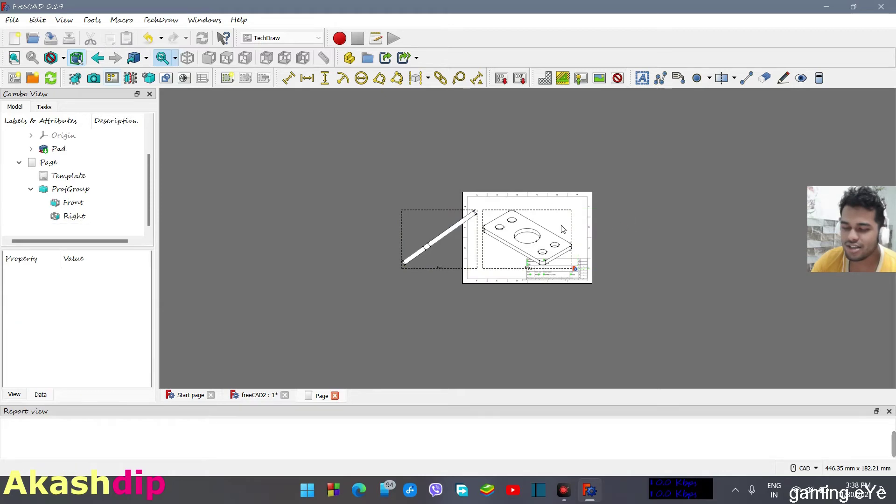
click(445, 245)
key(Delete)
scroll(536, 238, down, 1)
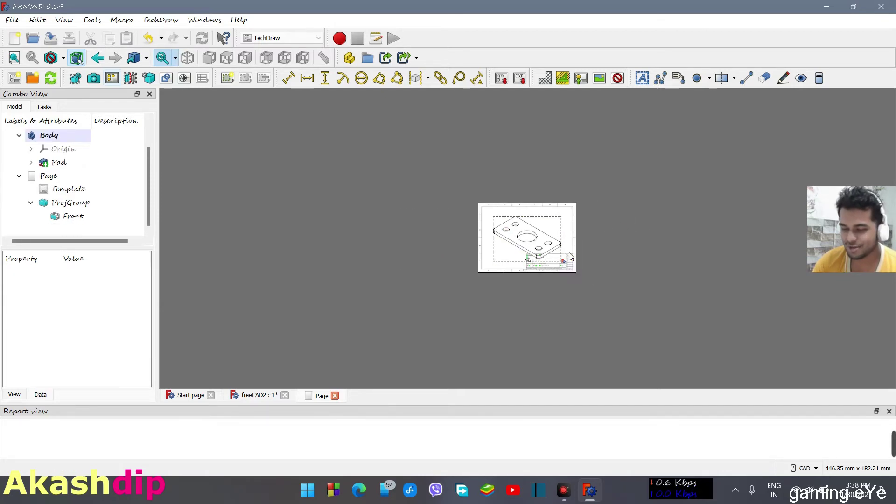
scroll(570, 256, up, 2)
scroll(570, 255, up, 3)
scroll(570, 255, up, 1)
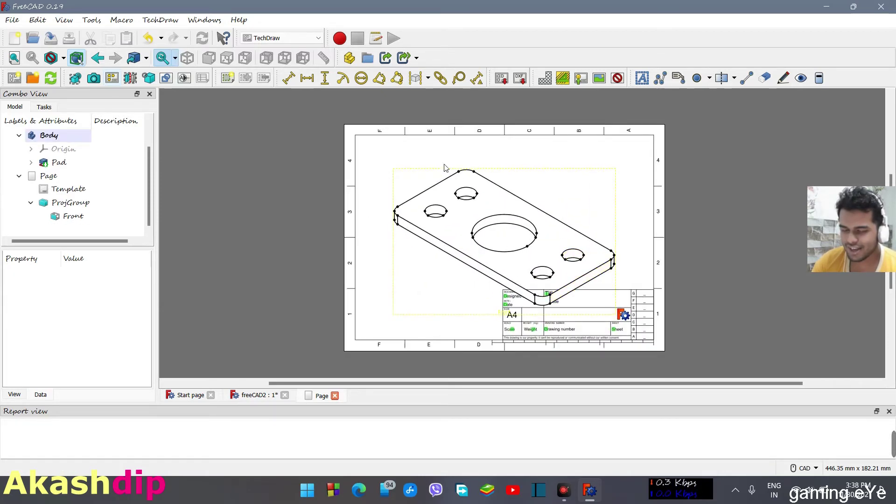
- Drag the isometric Front view up and left toward the sheet's upper-left
drag(567, 196, 535, 168)
click(587, 260)
drag(582, 290, 582, 287)
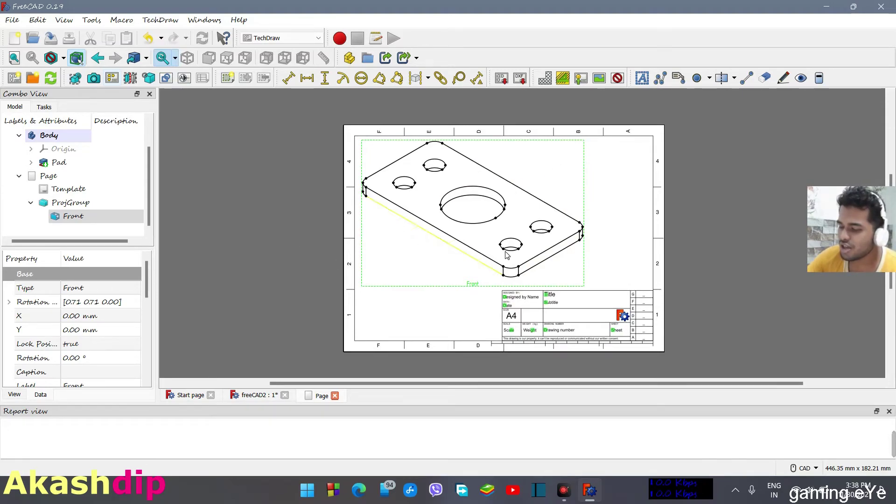
drag(584, 289, 551, 292)
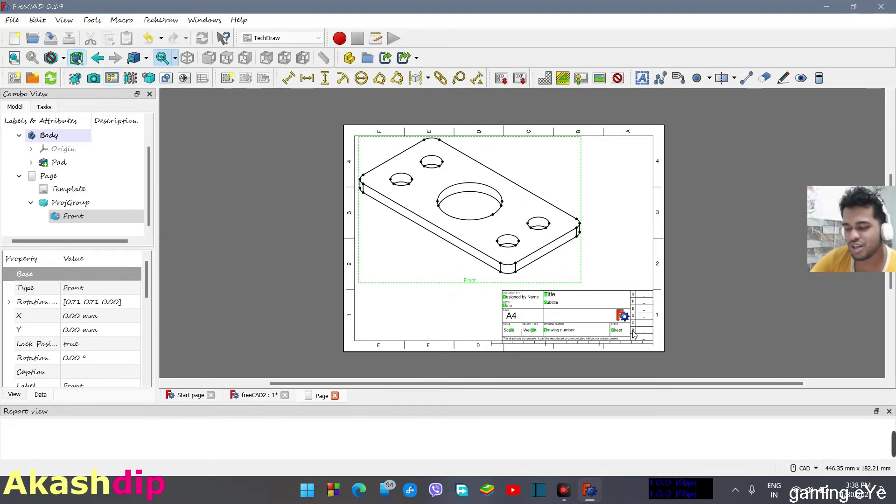
scroll(355, 308, down, 1)
scroll(351, 284, up, 2)
scroll(345, 267, down, 1)
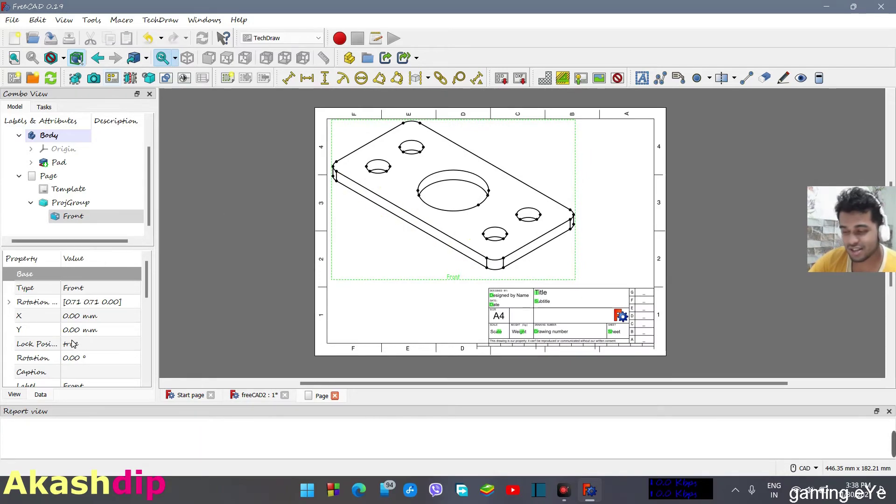
scroll(77, 348, down, 2)
scroll(78, 348, down, 4)
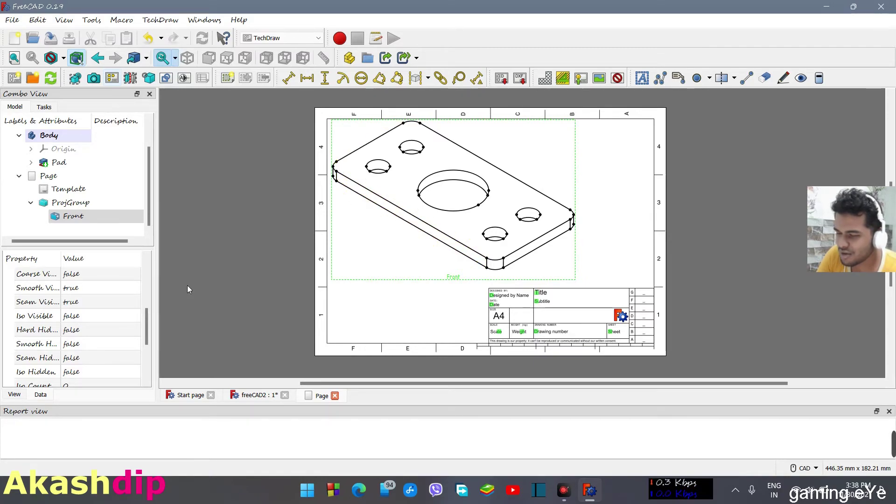
click(77, 289)
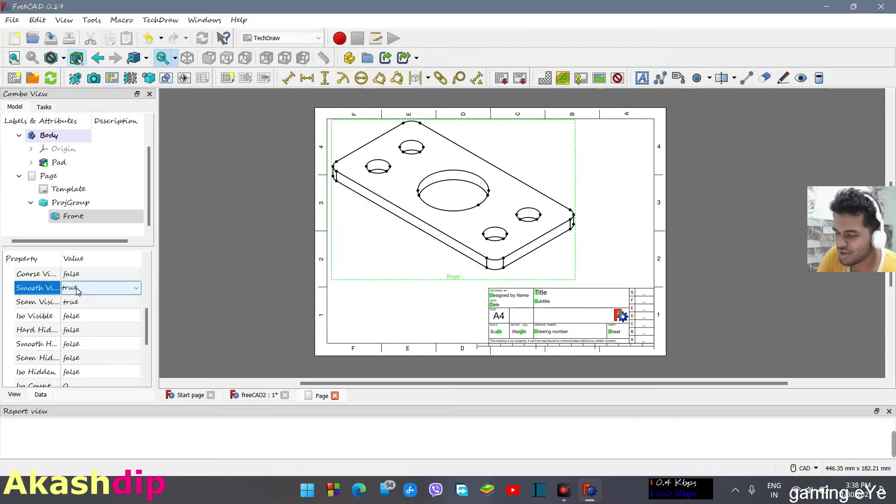
click(131, 292)
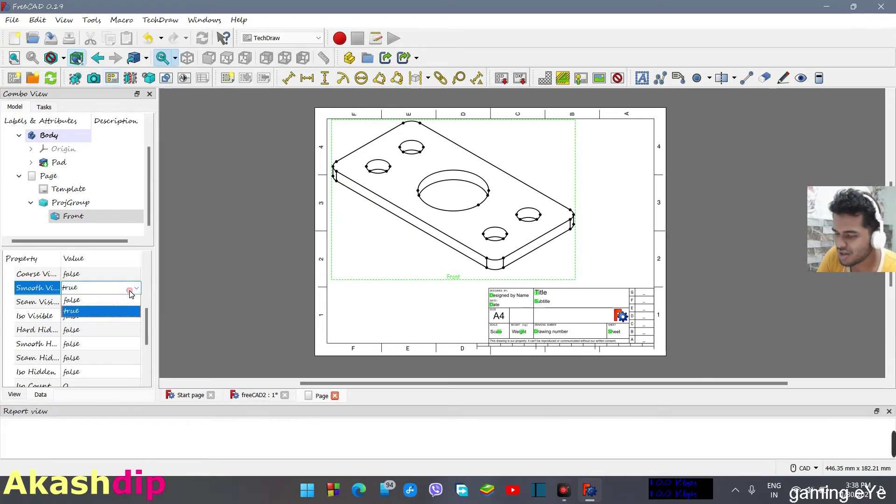
click(101, 303)
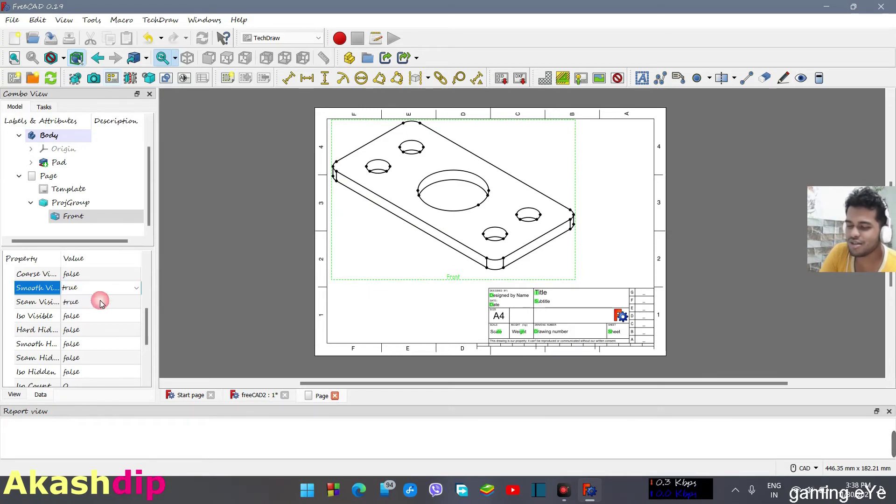
click(386, 325)
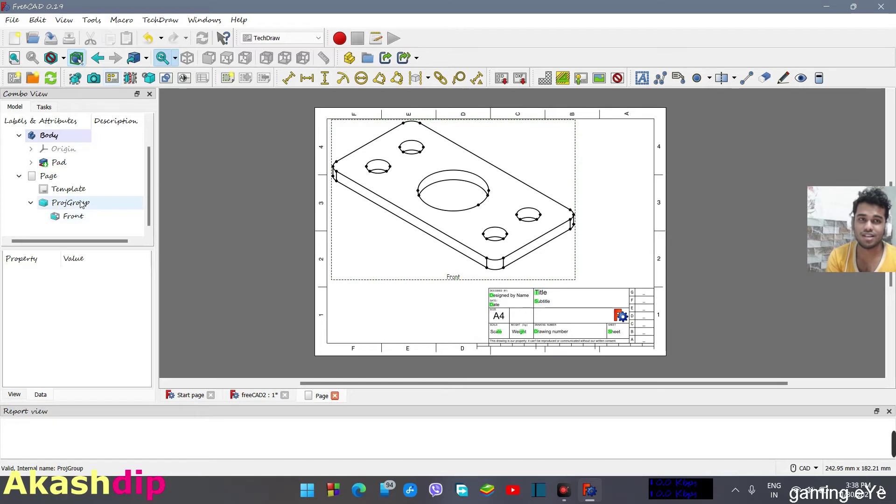
click(79, 217)
scroll(83, 298, up, 2)
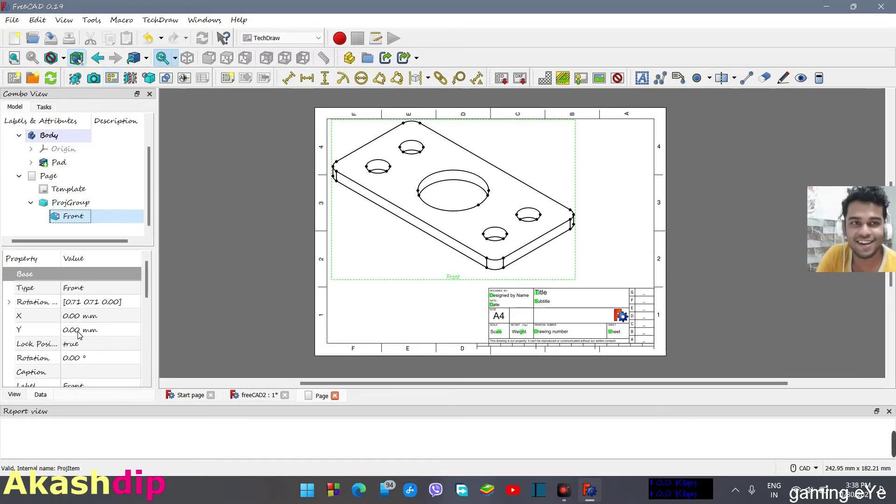
scroll(79, 332, down, 2)
scroll(79, 333, down, 2)
scroll(79, 334, down, 2)
scroll(80, 334, down, 1)
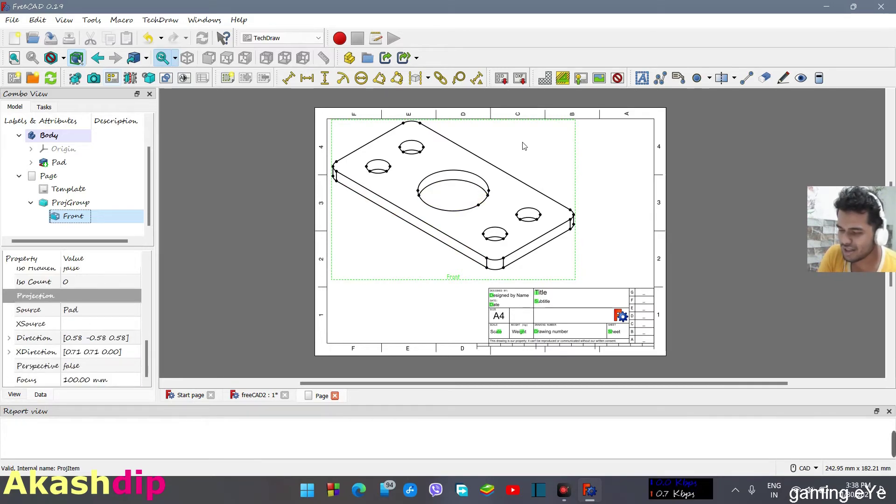
click(389, 243)
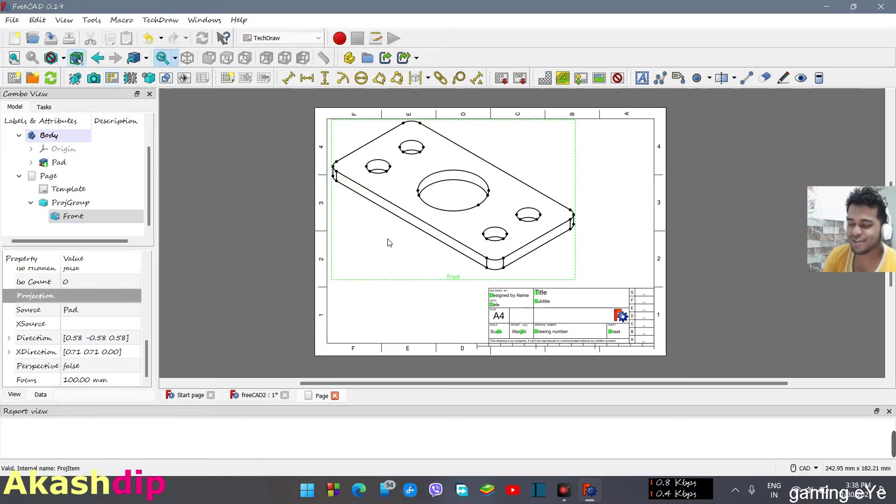
key(Delete)
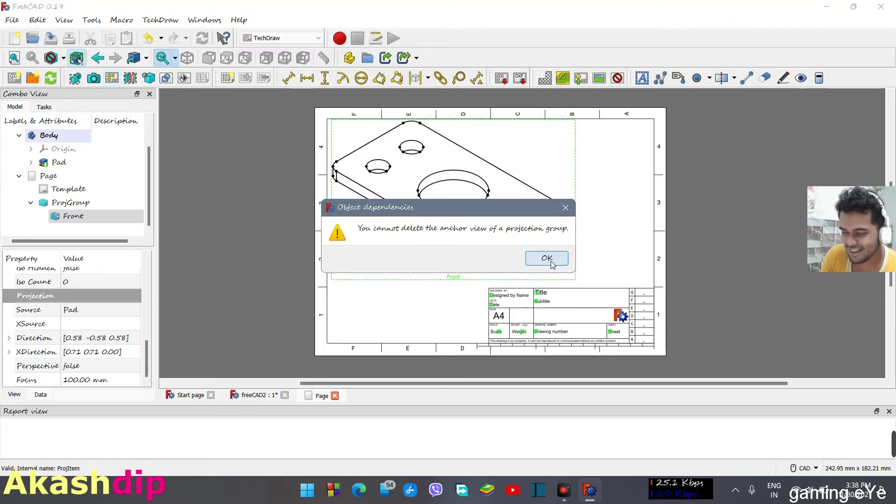
click(553, 260)
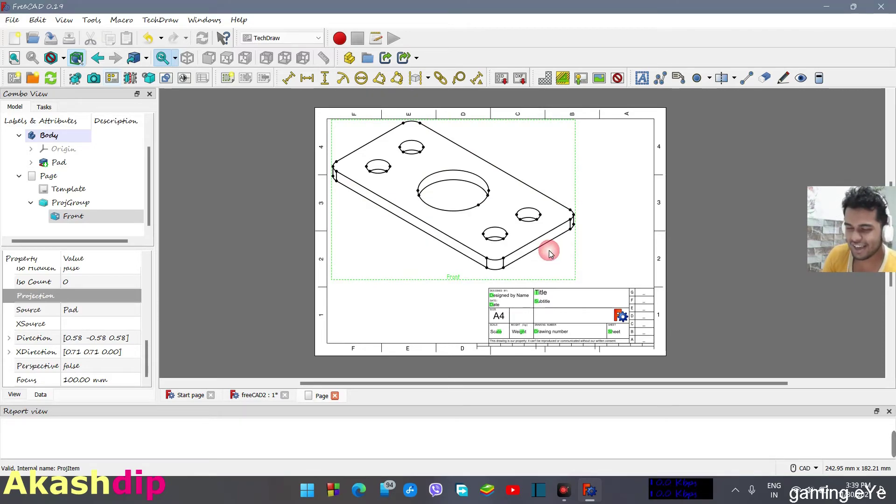
right_click(383, 235)
click(333, 182)
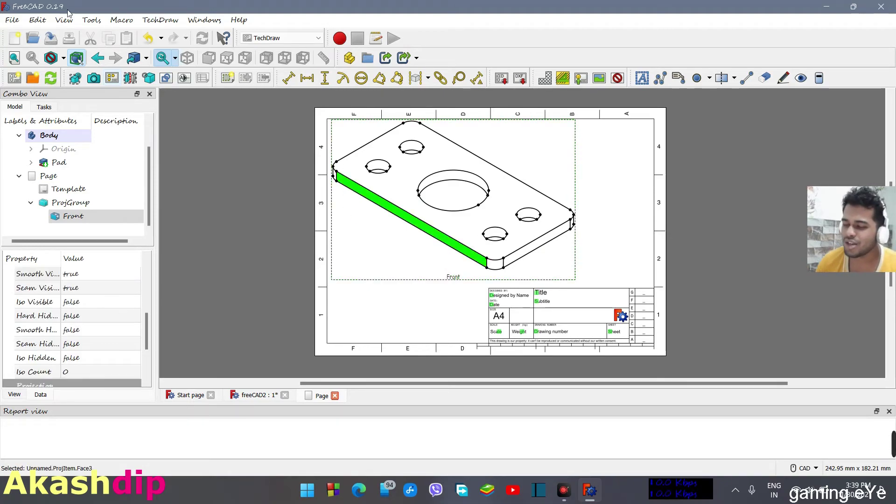
click(38, 20)
click(52, 36)
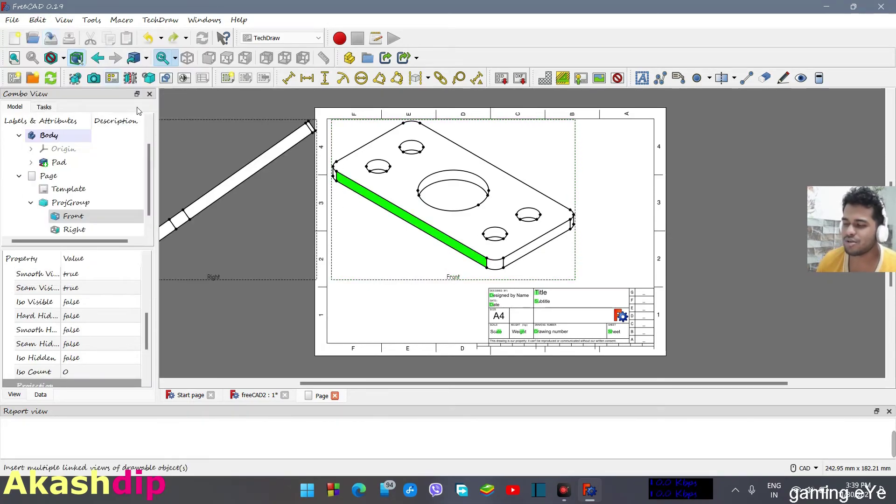
click(262, 183)
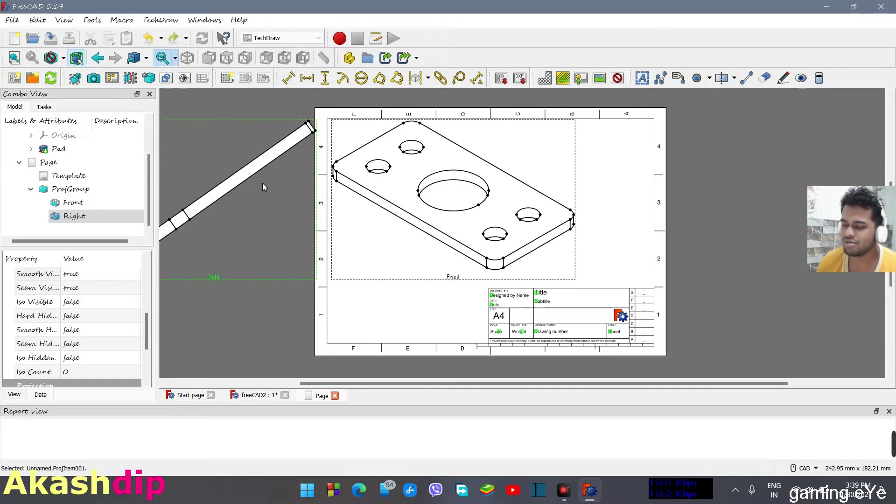
key(Delete)
click(363, 234)
key(Delete)
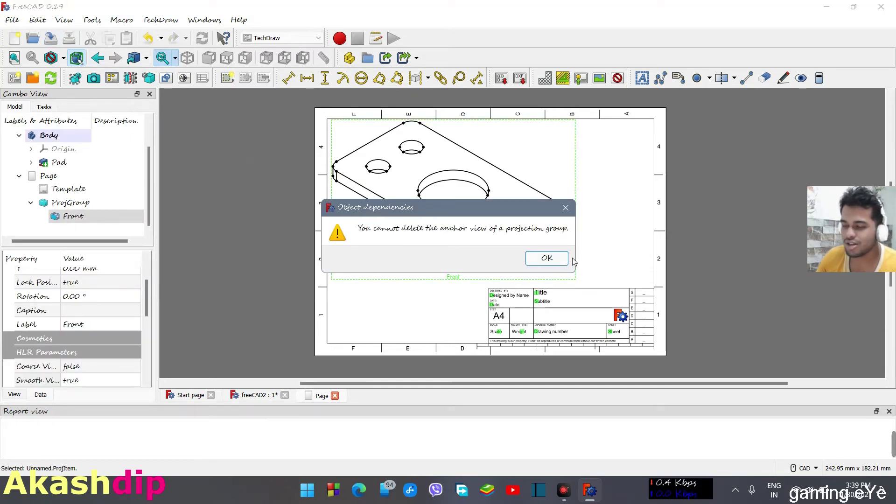
click(546, 258)
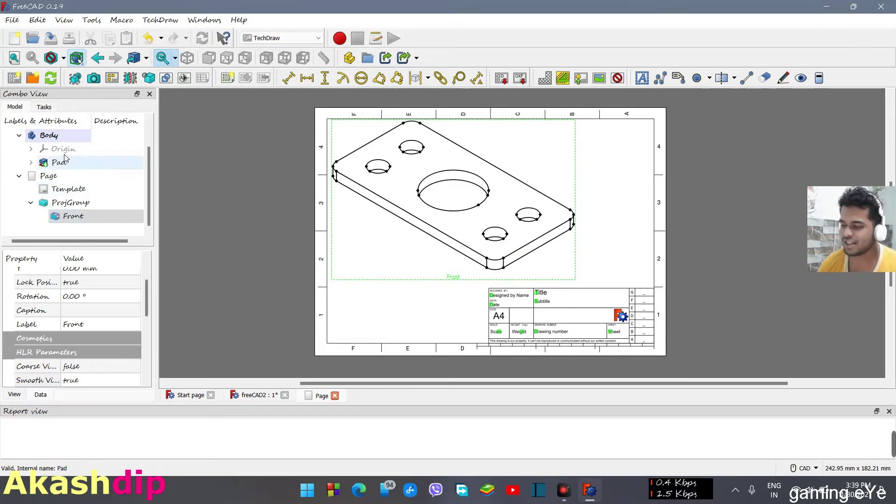
click(49, 135)
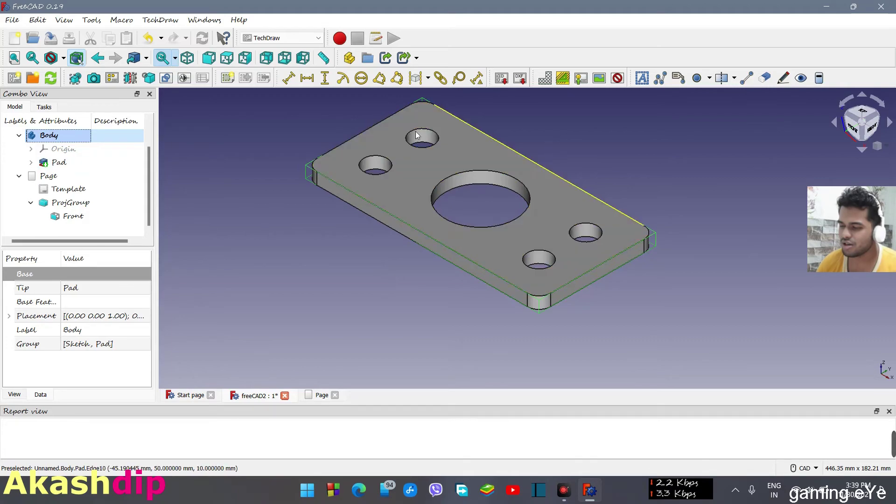
- Set the 3D view to top and select the Pad feature
click(208, 58)
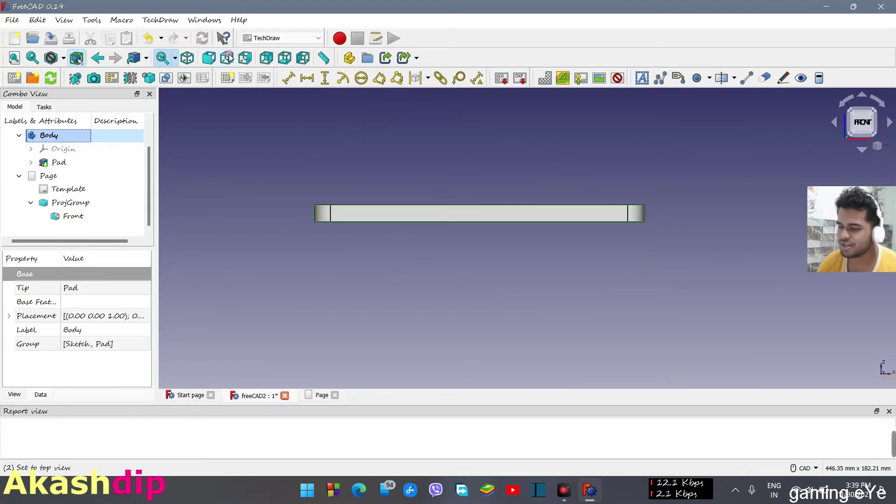
click(227, 58)
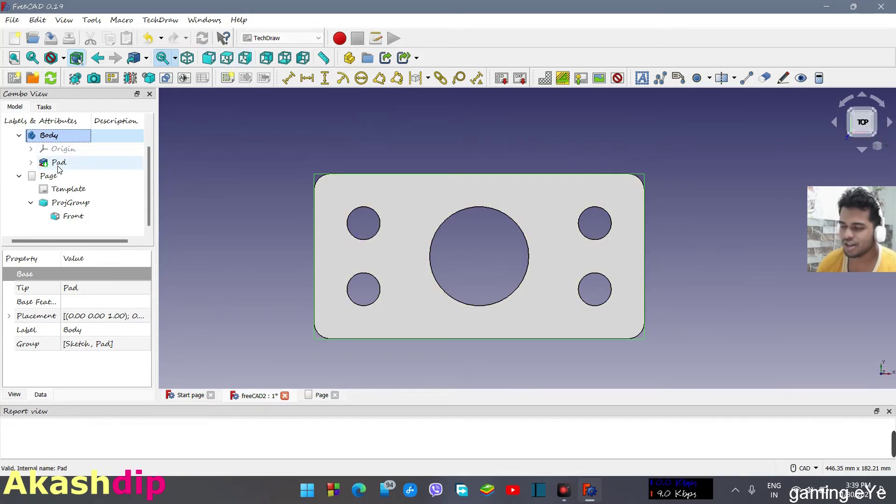
click(58, 163)
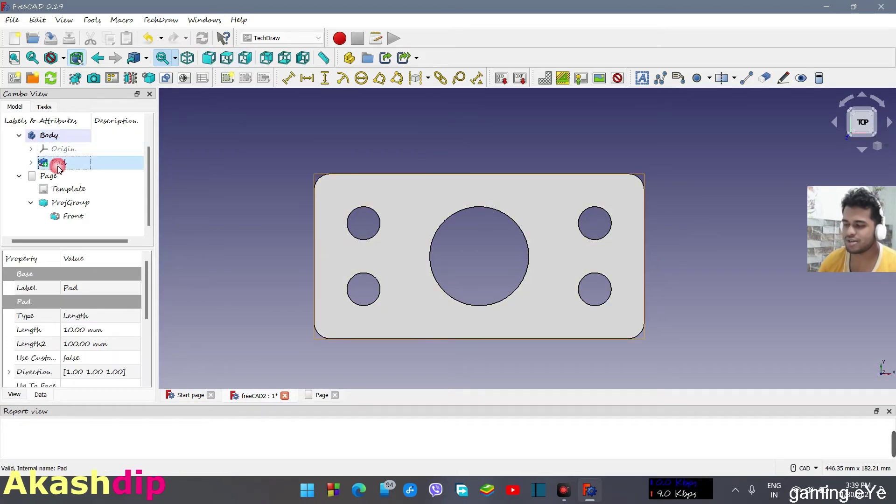
- Create a Pad projection group with left, bottom, top and right-column views, then show the page
click(112, 78)
click(49, 340)
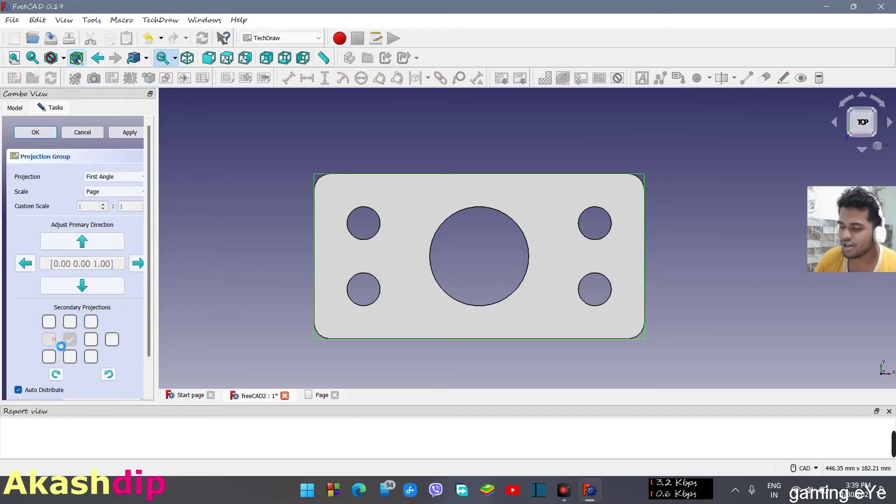
click(69, 357)
click(69, 321)
click(91, 340)
click(90, 357)
click(34, 134)
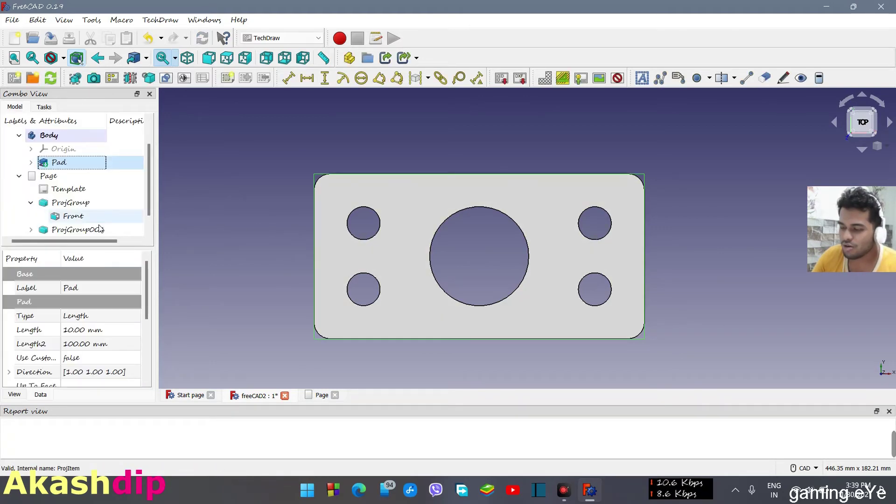
double_click(49, 162)
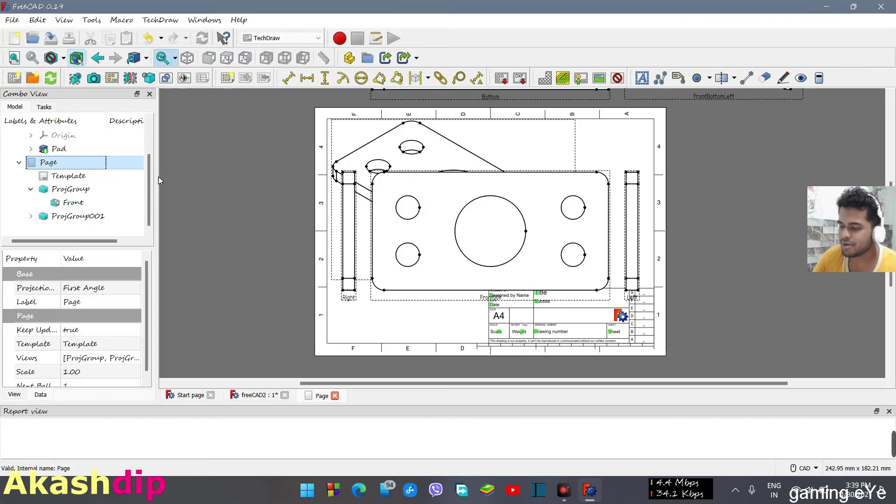
- Delete the upper and lower diagonal views from ProjGroup001
click(543, 200)
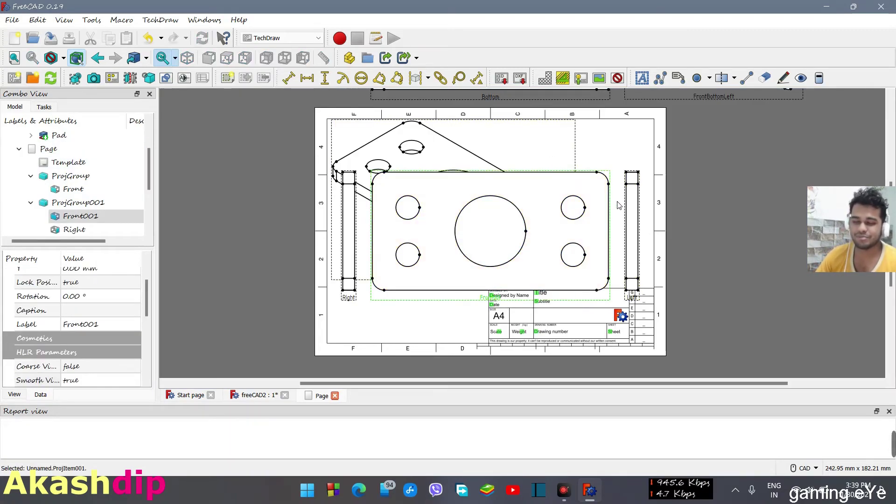
middle_drag(628, 209, 636, 211)
scroll(631, 211, down, 2)
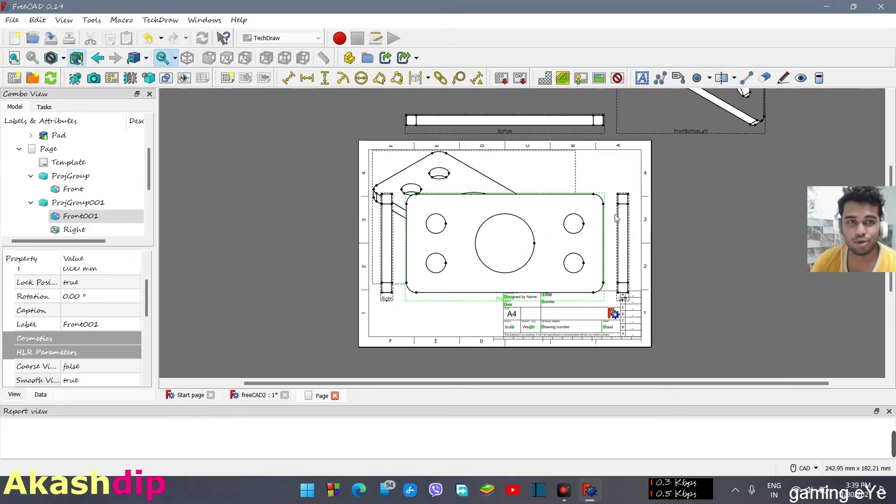
scroll(619, 213, down, 3)
scroll(619, 208, down, 2)
scroll(620, 208, down, 1)
scroll(619, 208, down, 1)
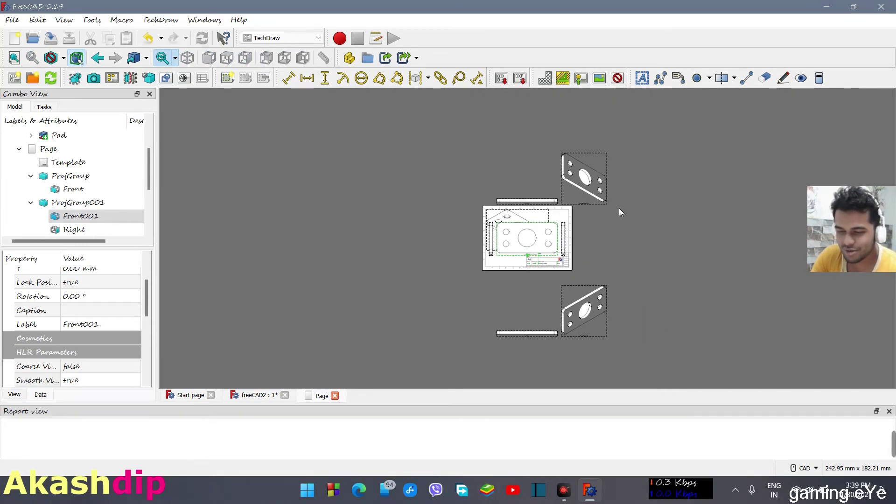
scroll(621, 187, up, 1)
click(617, 159)
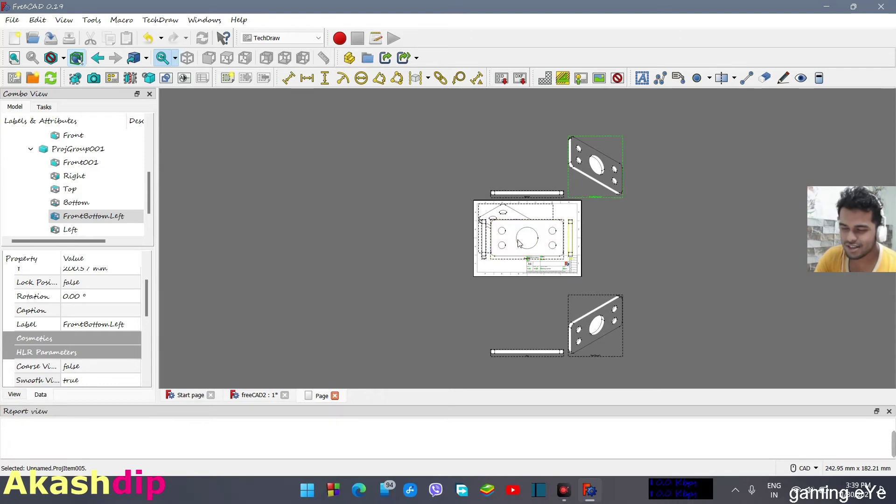
click(603, 146)
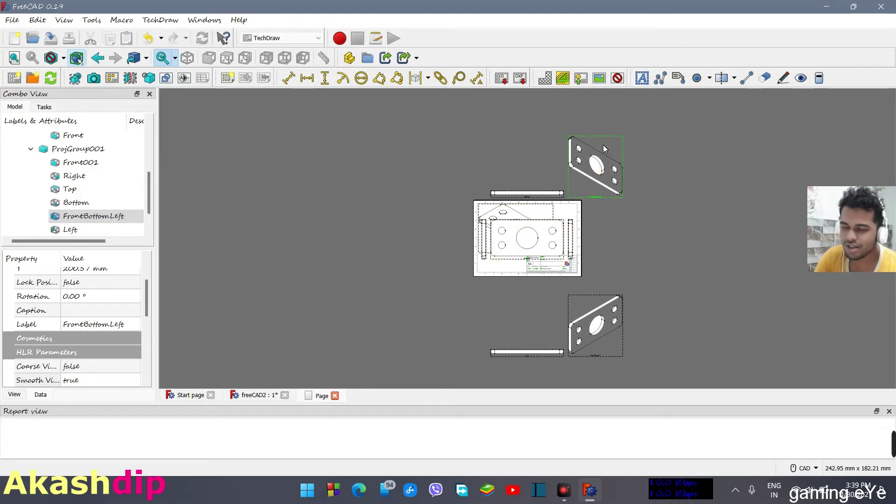
key(Delete)
click(604, 339)
key(Delete)
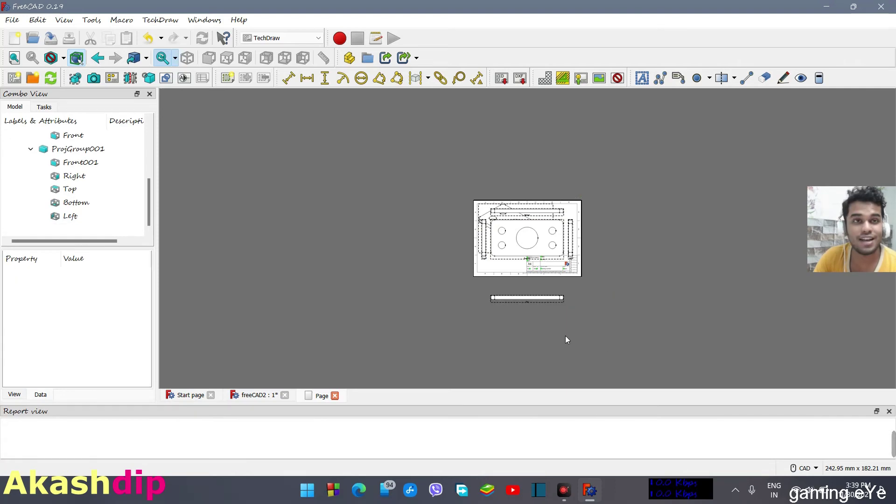
- Move the Top view onto the sheet and the isometric view to the page's right
scroll(551, 270, down, 1)
scroll(551, 270, up, 2)
scroll(559, 310, up, 1)
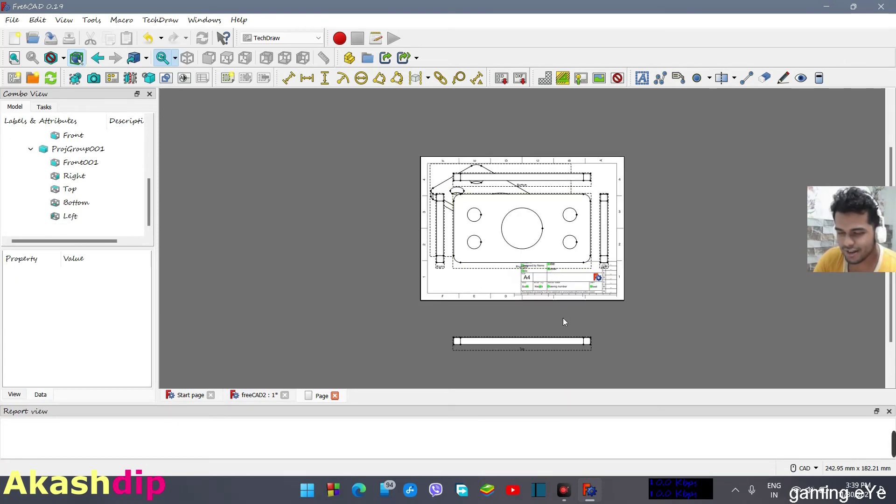
drag(542, 349, 553, 292)
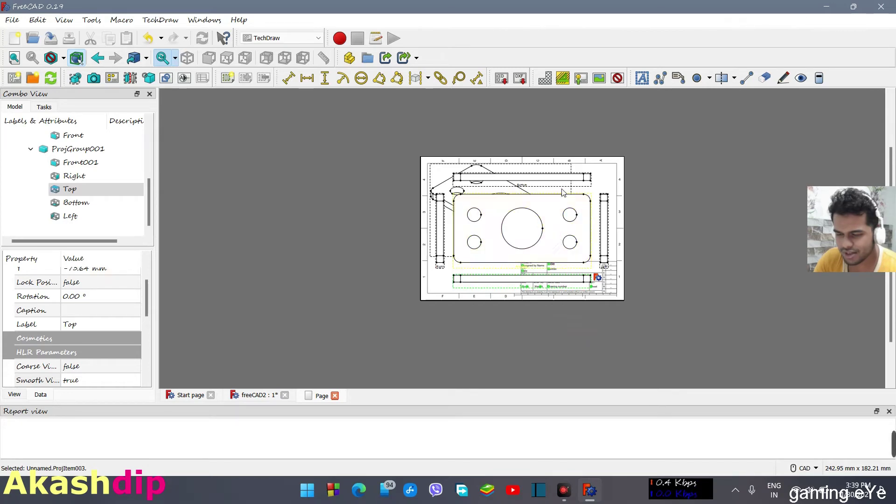
drag(564, 194, 788, 163)
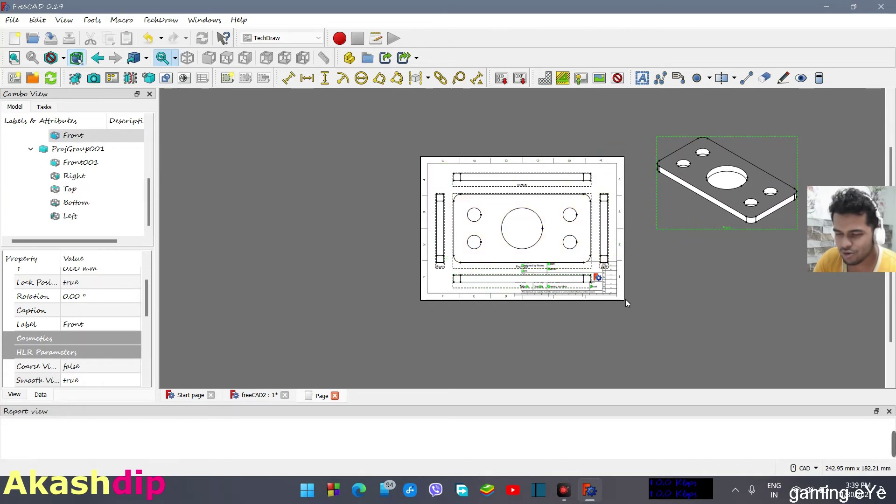
- Pan the drawing and move the projection group up and to the left
scroll(525, 282, up, 2)
scroll(529, 286, up, 1)
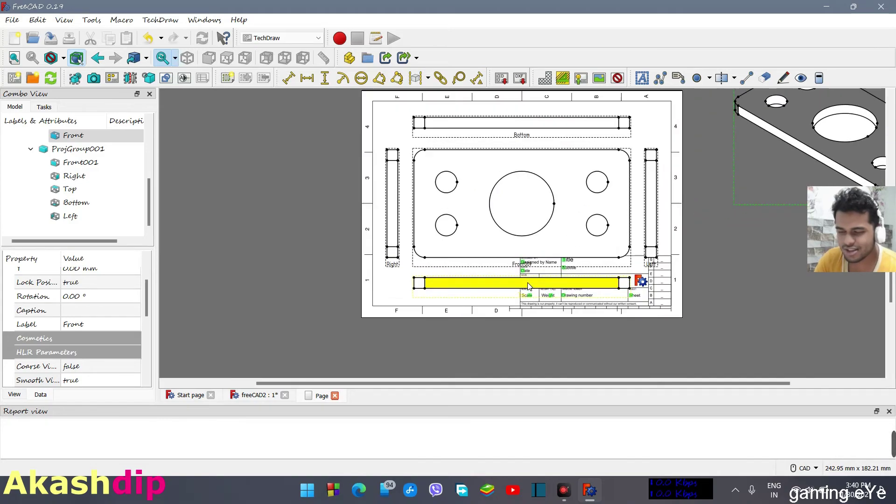
middle_drag(710, 258, 705, 251)
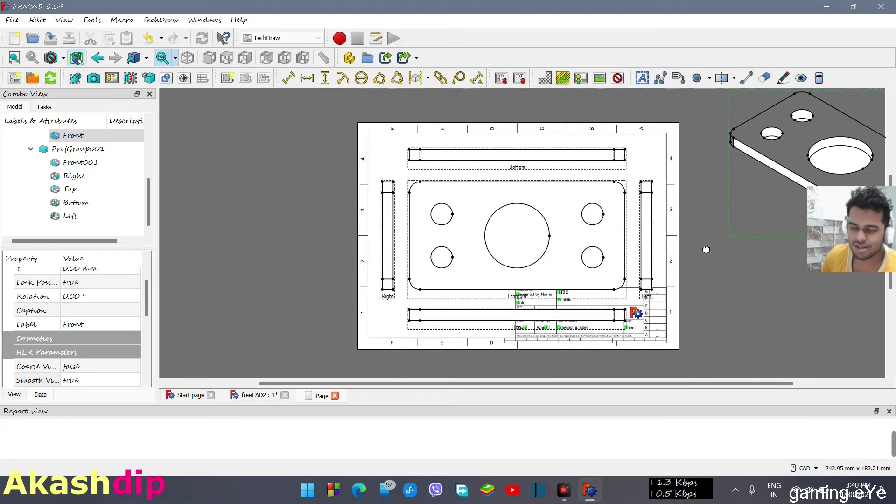
click(626, 153)
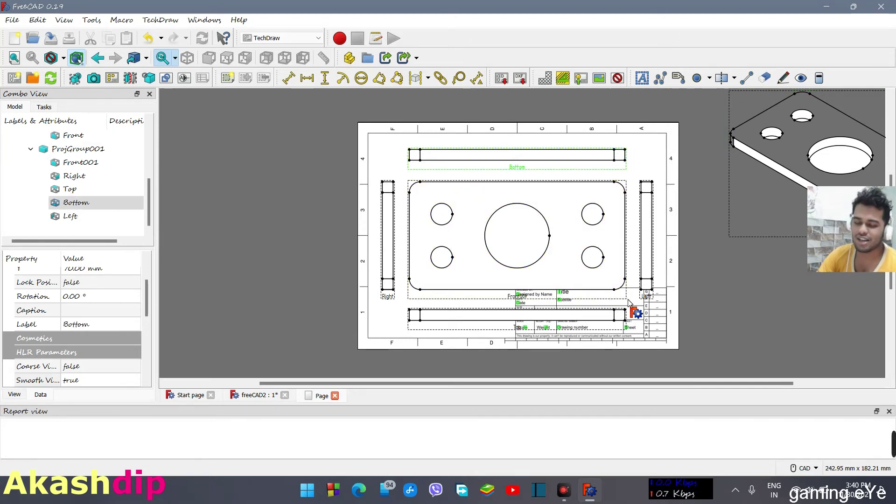
mouse_move(628, 303)
mouse_down()
mouse_move(616, 292)
mouse_move(614, 306)
mouse_up()
- Delete the Top and Left views, then nudge the remaining group slightly up-left
click(470, 319)
key(Delete)
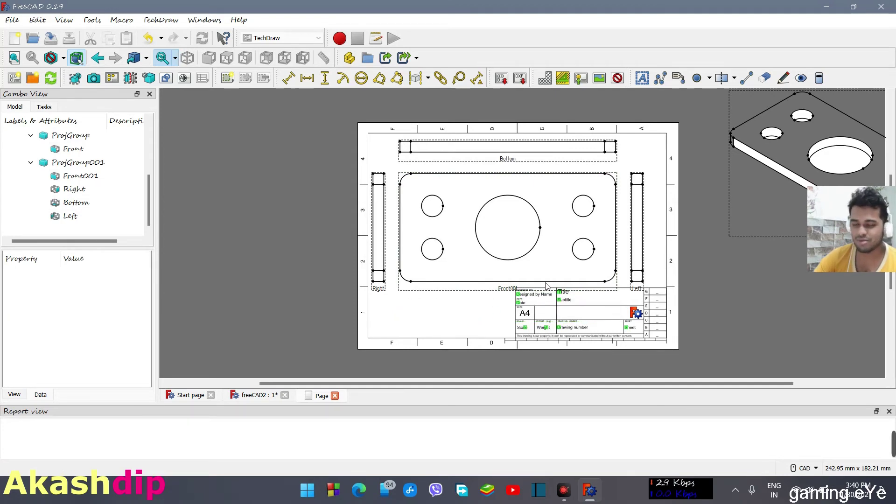
click(644, 189)
click(645, 194)
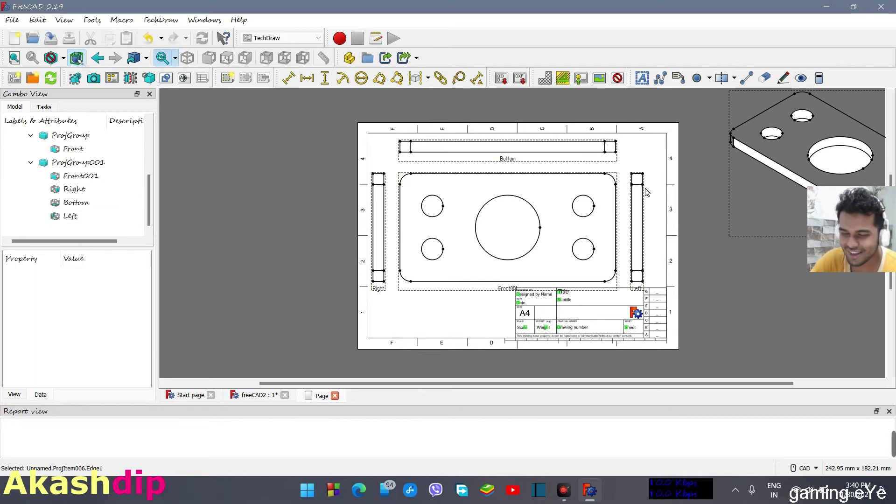
click(645, 192)
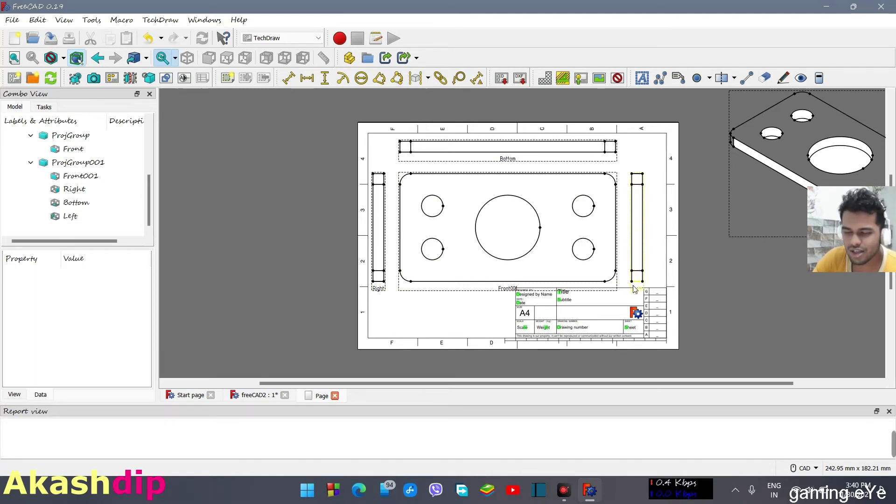
key(Delete)
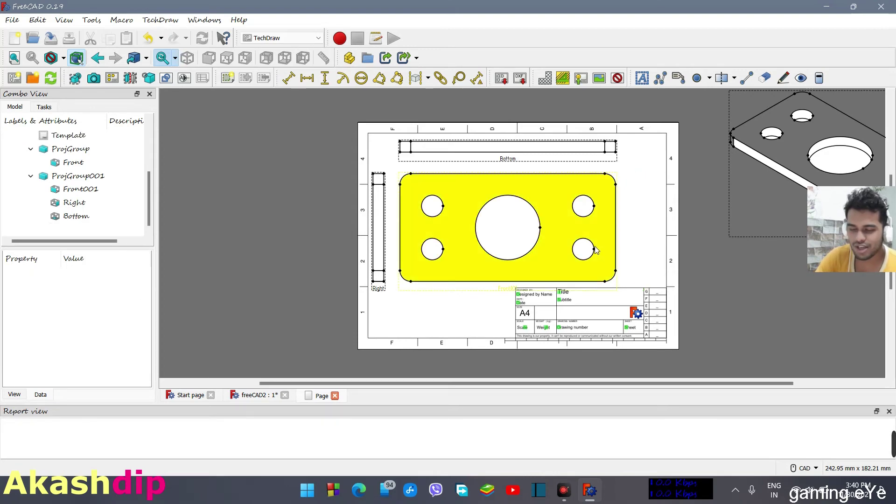
drag(611, 287, 611, 282)
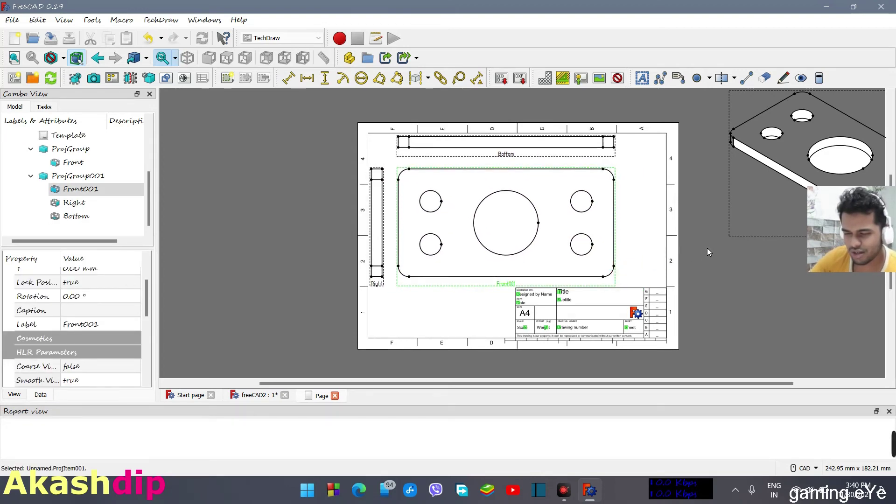
- Bring the isometric view down-left onto the right side of the sheet
mouse_move(819, 174)
mouse_down()
mouse_move(797, 217)
mouse_move(721, 301)
mouse_move(691, 301)
mouse_move(698, 287)
mouse_up()
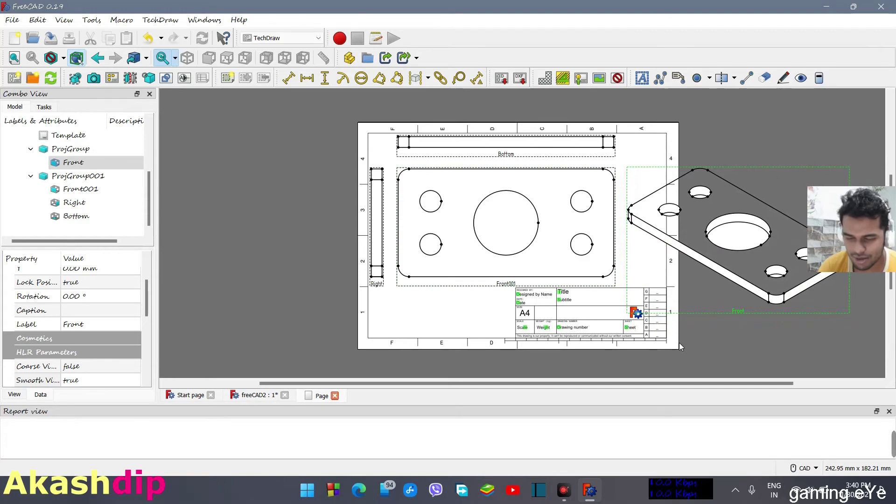
scroll(680, 343, down, 1)
scroll(680, 343, up, 2)
scroll(680, 343, up, 1)
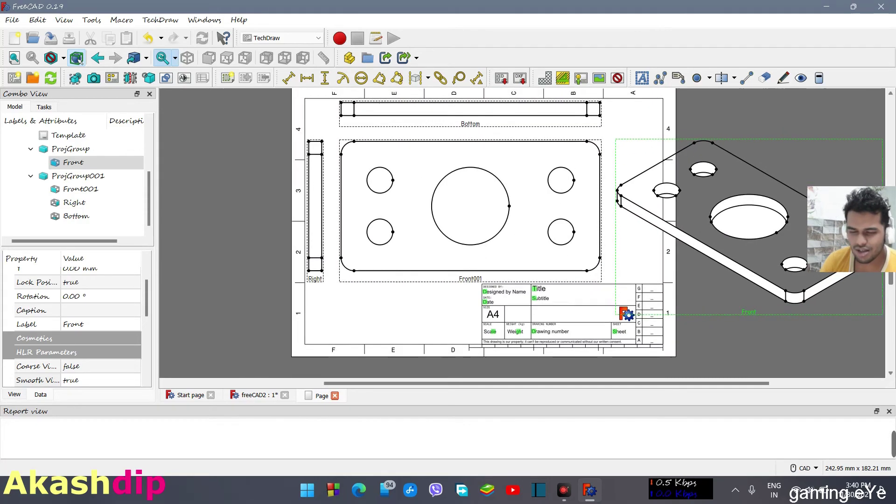
scroll(484, 224, up, 2)
scroll(483, 224, up, 1)
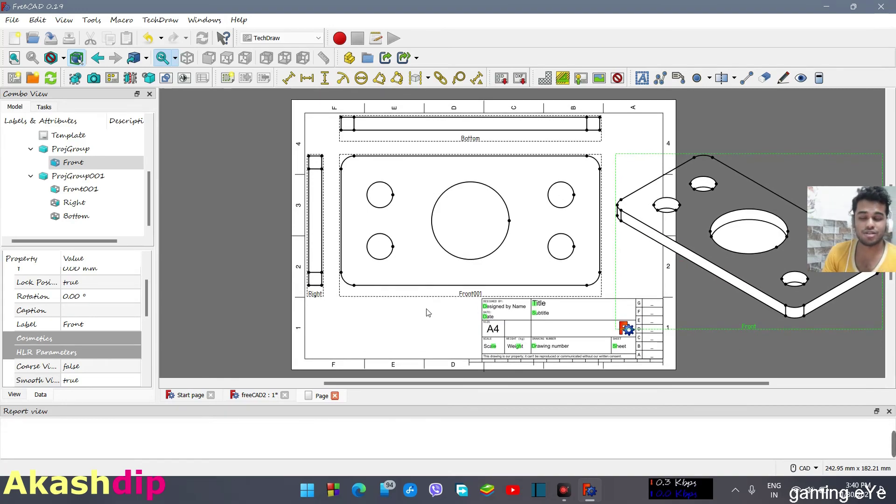
- Shift the front, Right and Bottom views further left on the sheet
drag(340, 301, 345, 303)
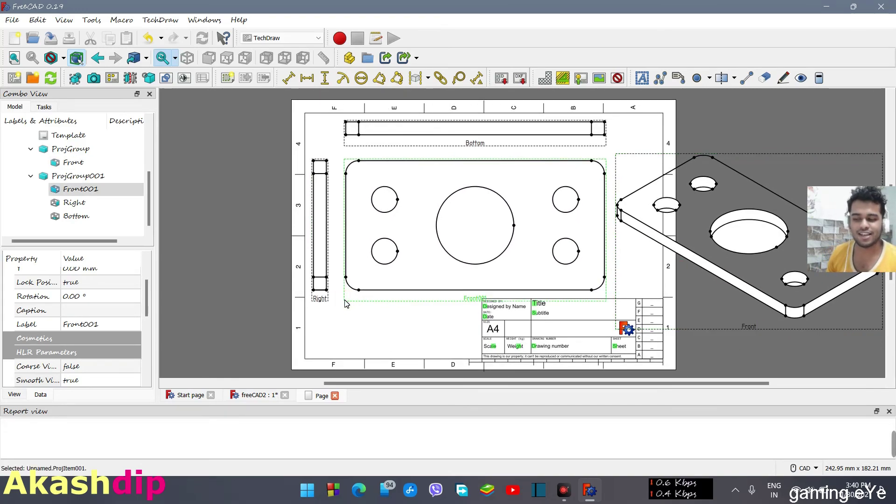
scroll(345, 303, down, 2)
scroll(346, 303, up, 1)
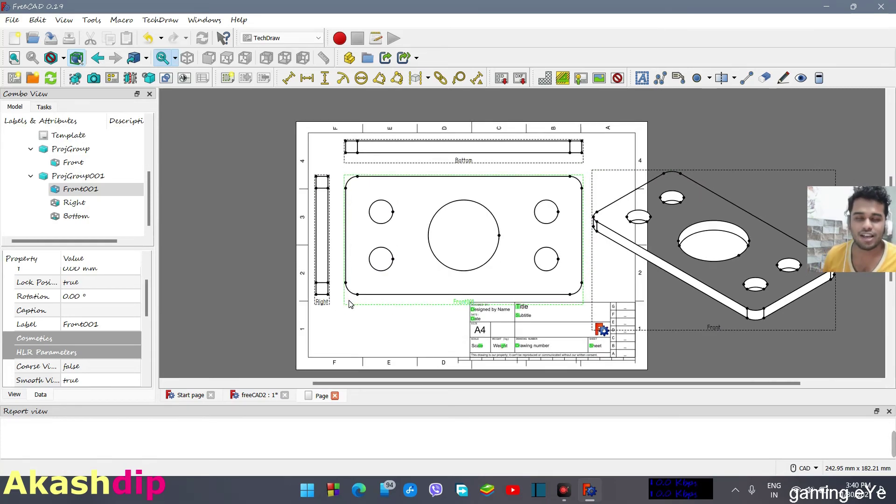
drag(347, 305, 158, 302)
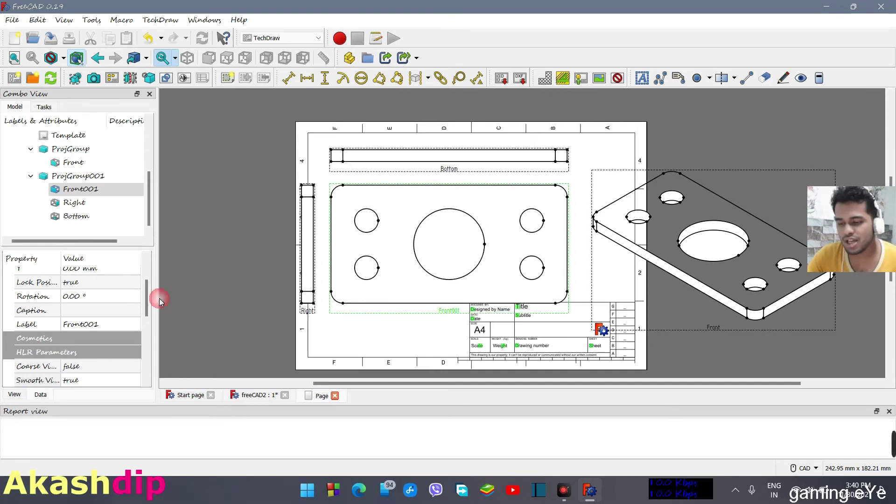
- Nudge the projection group right and up, then review Front001's properties (source Pad, direction [0 0 1])
drag(334, 315, 349, 312)
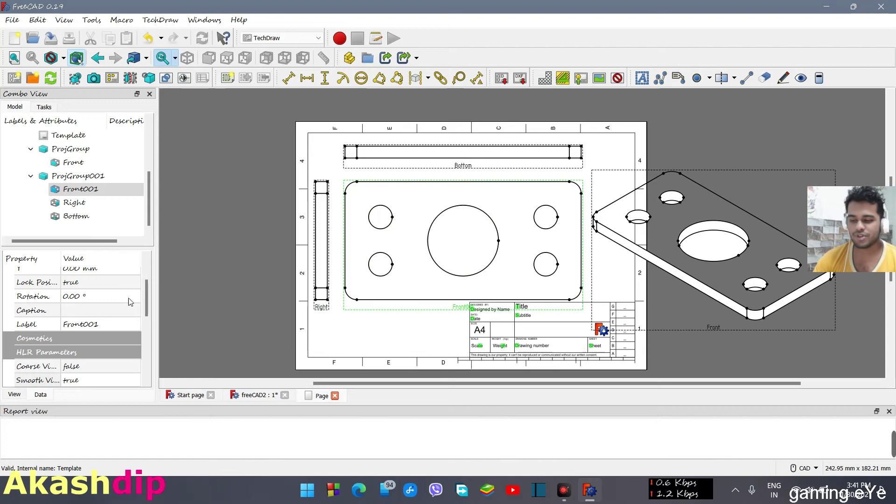
drag(147, 299, 147, 281)
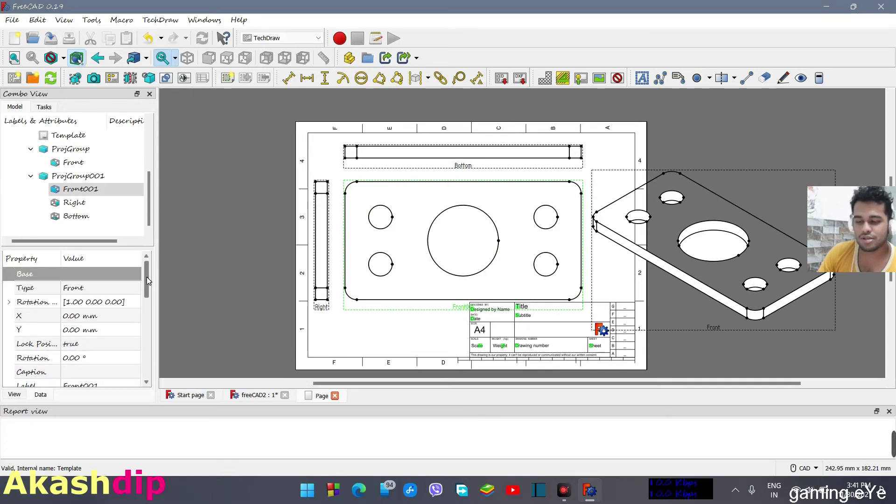
drag(146, 279, 131, 373)
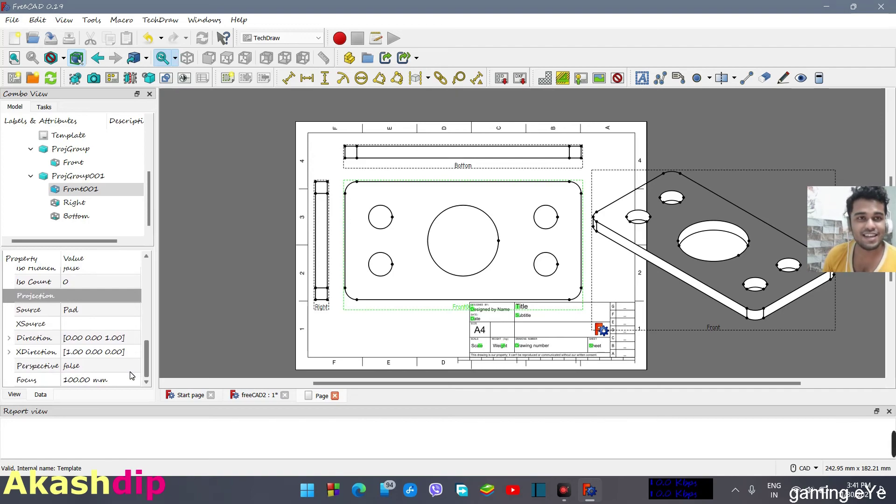
drag(131, 375, 155, 276)
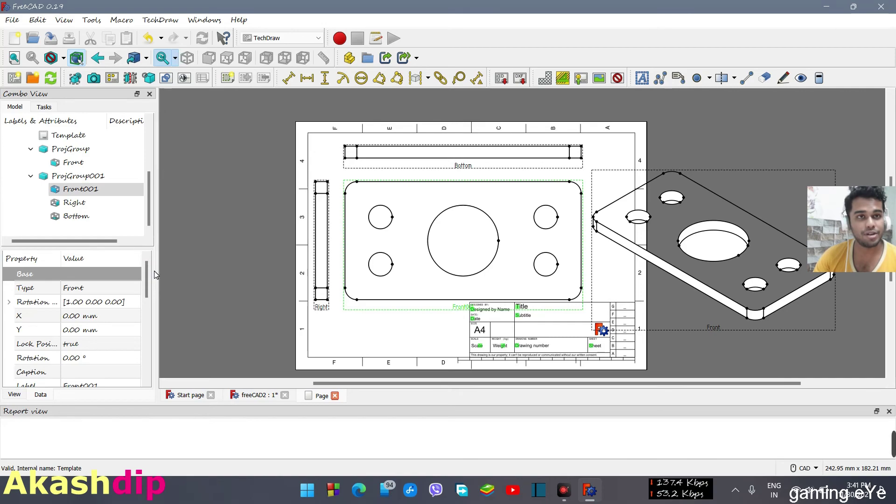